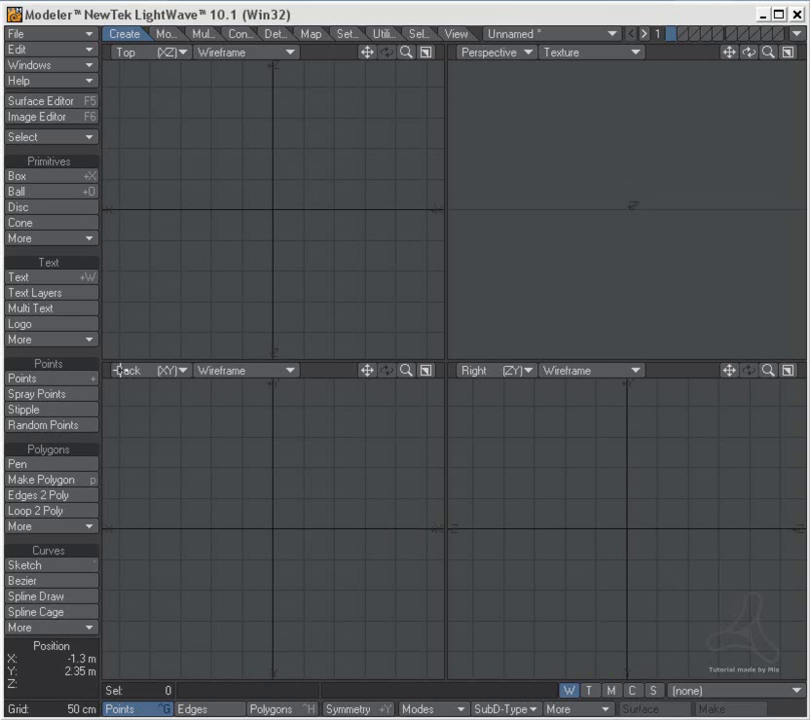
# Create the text "Lightwave" with the Text tool in the Back view and shift it toward negative X.
pyautogui.click(80, 279)
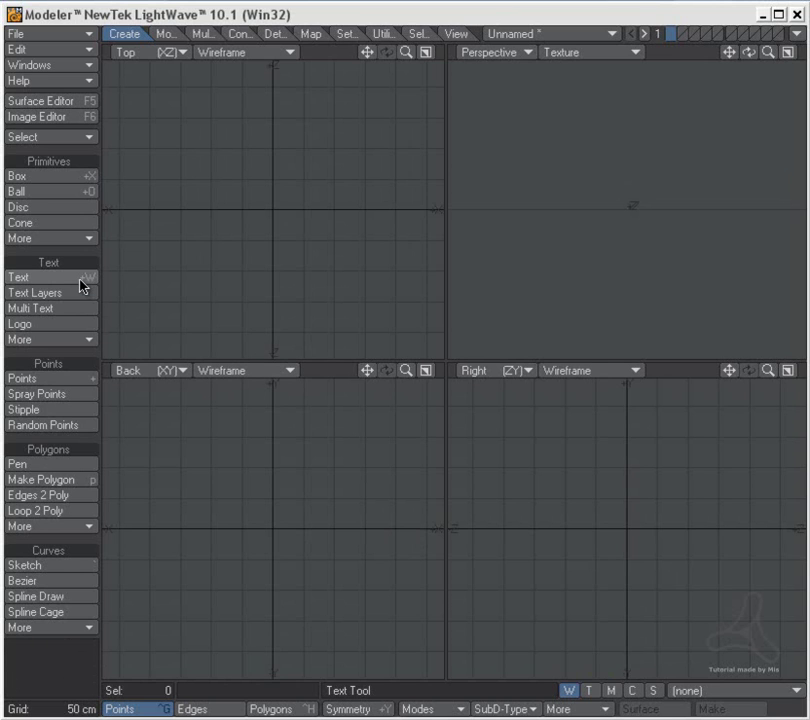
pyautogui.click(171, 529)
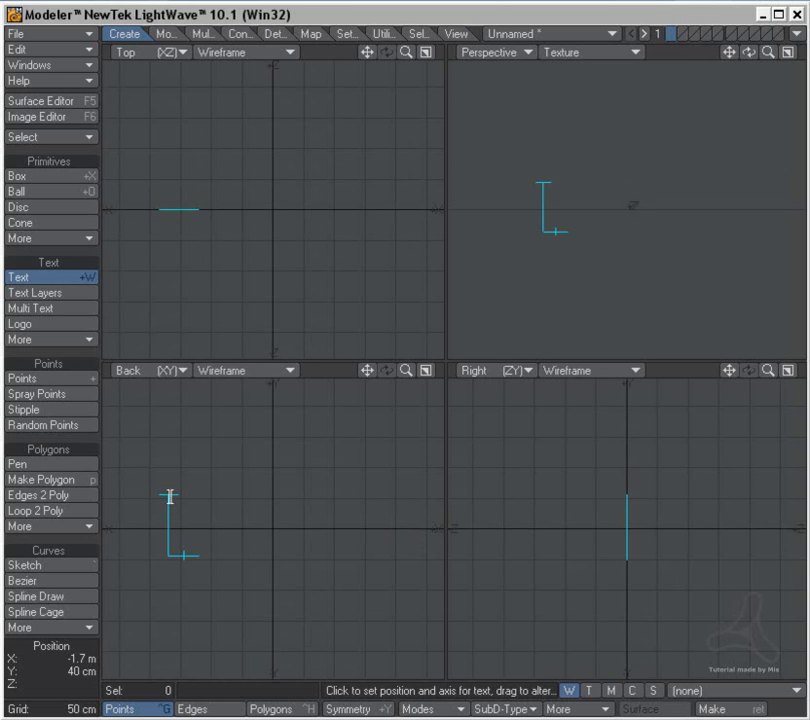
pyautogui.write('Lightwave')
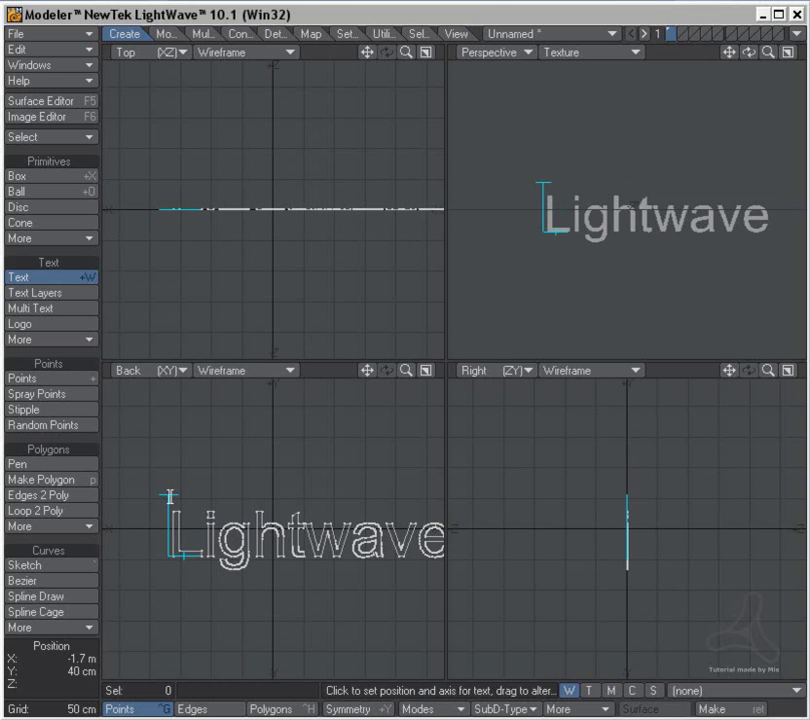
pyautogui.moveTo(172, 559); pyautogui.dragTo(150, 560)
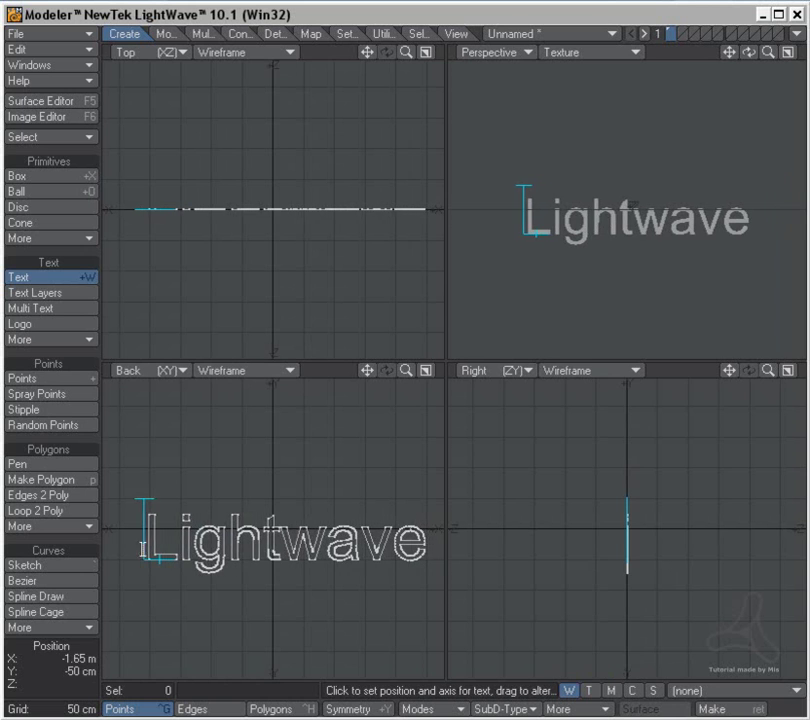
# Adjust the text to 95% scale and 5% kerning, move its baseline onto the X axis, and commit it.
pyautogui.moveTo(144, 490)
pyautogui.mouseDown()
pyautogui.moveTo(141, 467)
pyautogui.moveTo(140, 494)
pyautogui.mouseUp()
pyautogui.moveTo(158, 559)
pyautogui.mouseDown()
pyautogui.moveTo(172, 560)
pyautogui.moveTo(159, 559)
pyautogui.mouseUp()
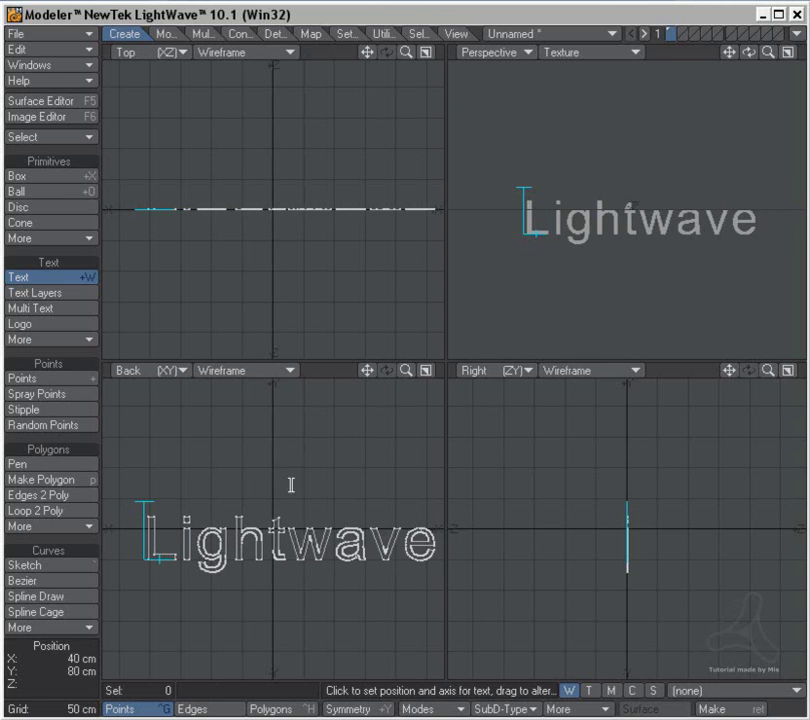
pyautogui.moveTo(144, 553); pyautogui.dragTo(135, 526)
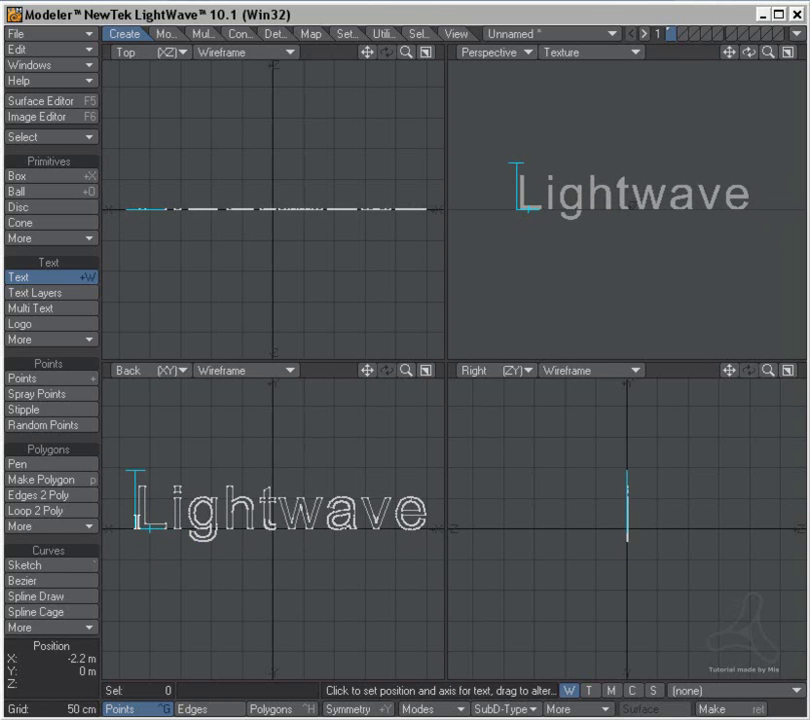
pyautogui.press('space')
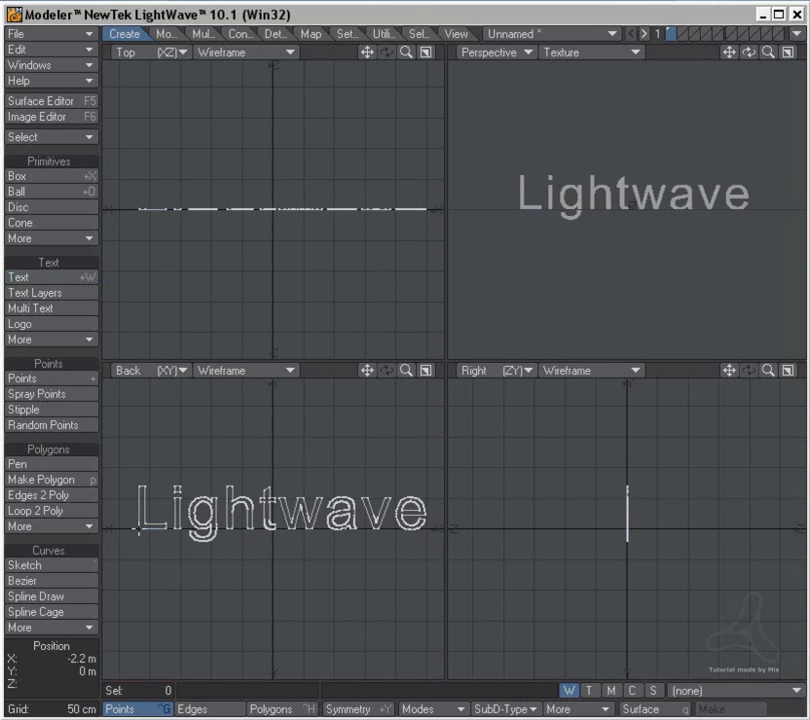
# Delete the text and place it again with the numeric settings open, starting at about X -2.3 m, Y -15 cm.
pyautogui.press('Delete')
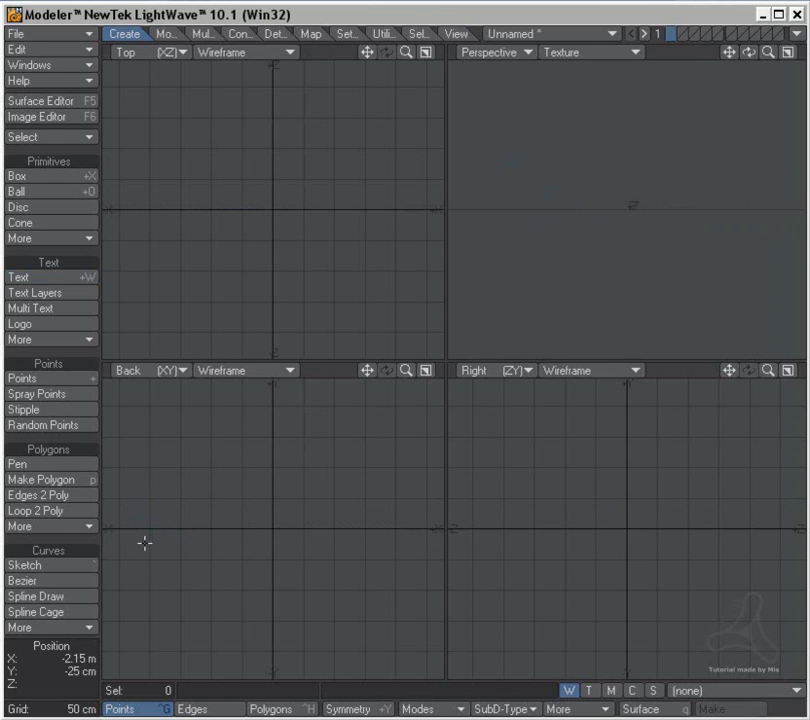
pyautogui.press('n')
pyautogui.moveTo(540, 312); pyautogui.dragTo(698, 219)
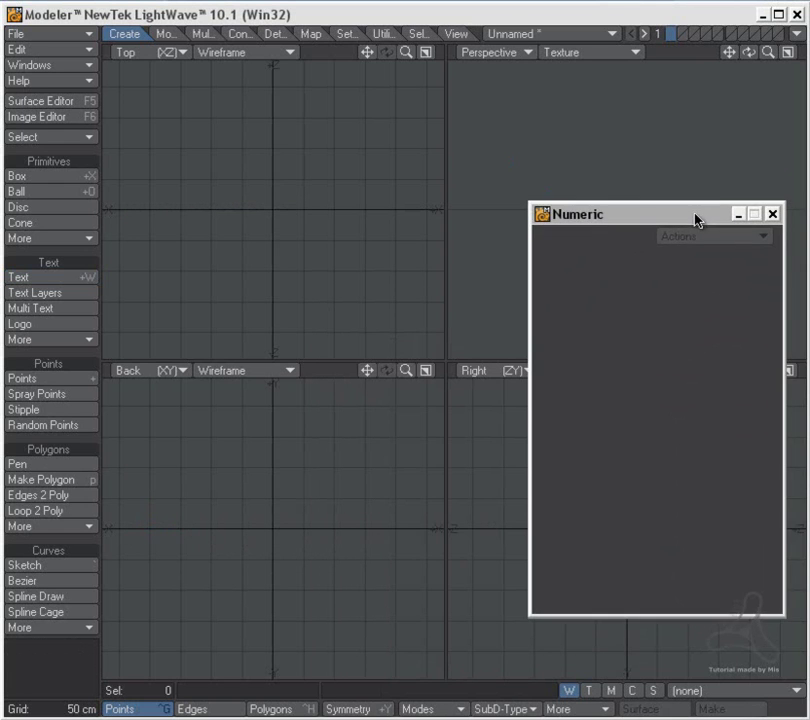
pyautogui.click(87, 278)
pyautogui.moveTo(123, 549); pyautogui.dragTo(132, 535)
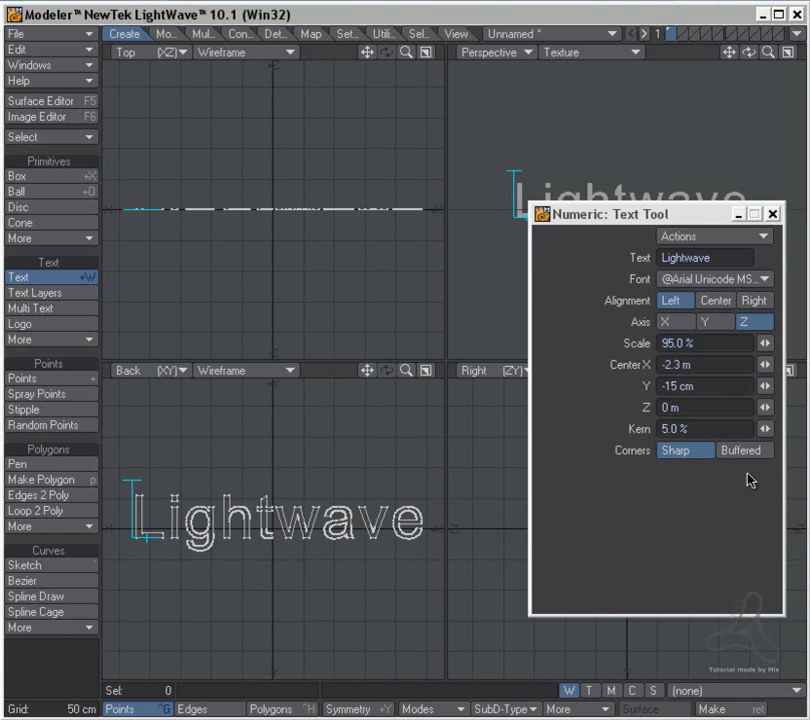
# Try appending "asdasd" to the text string, refresh the text in the Back view, and remove the added word.
pyautogui.click(733, 258)
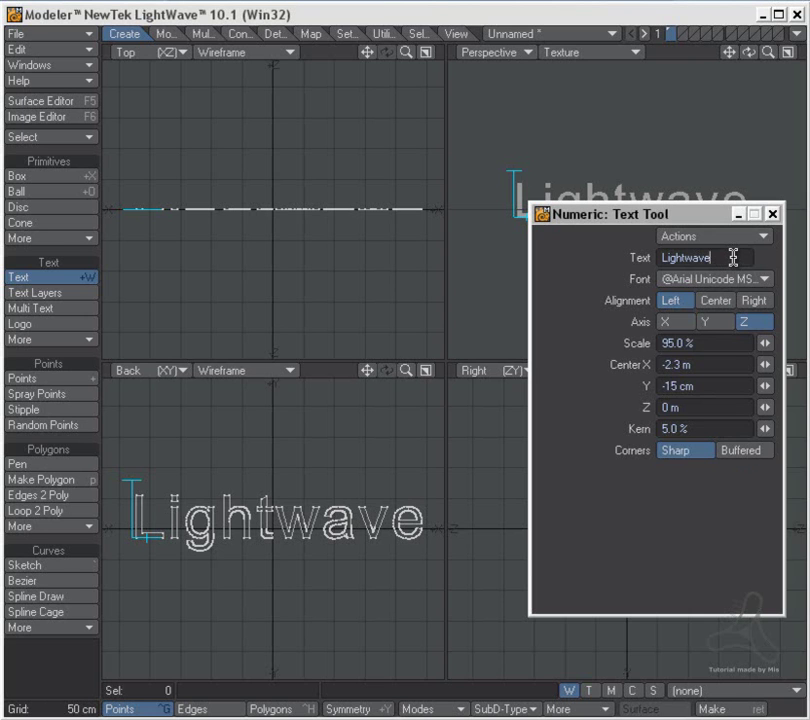
pyautogui.write('asdasd')
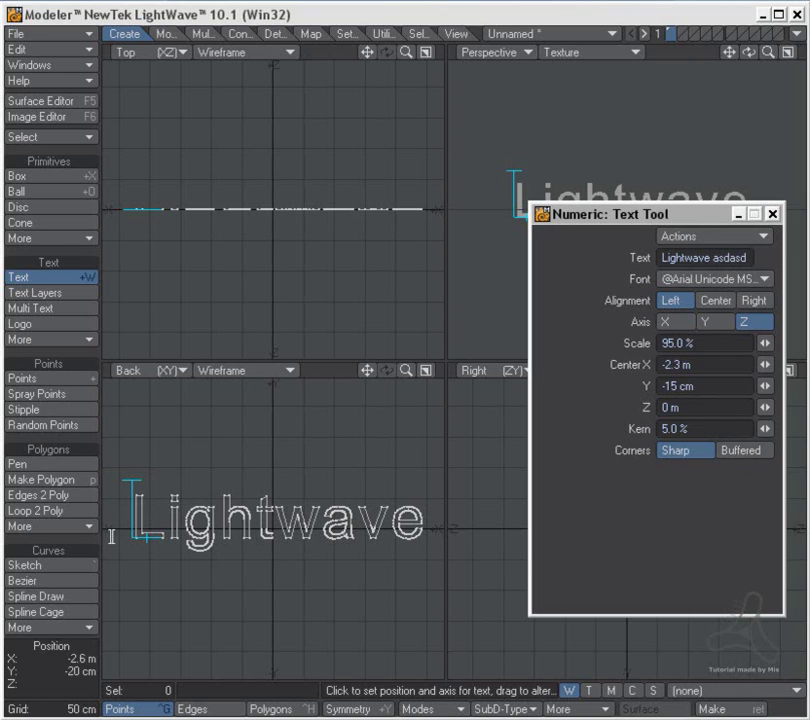
pyautogui.click(87, 540)
pyautogui.moveTo(87, 540); pyautogui.dragTo(121, 534)
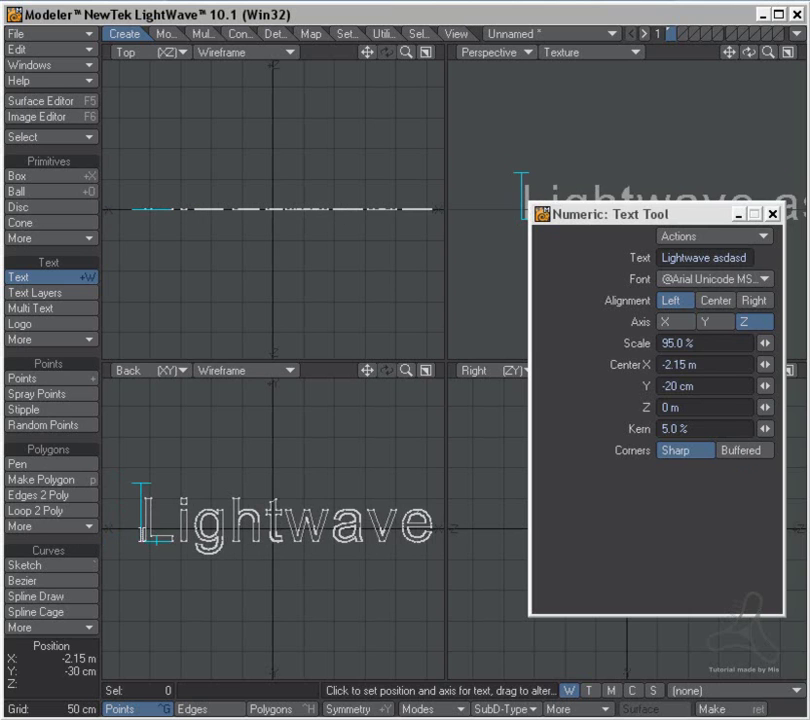
pyautogui.moveTo(708, 258); pyautogui.dragTo(748, 259)
pyautogui.press('BackSpace')
# Browse the fonts available for the text without changing the current one.
pyautogui.click(752, 287)
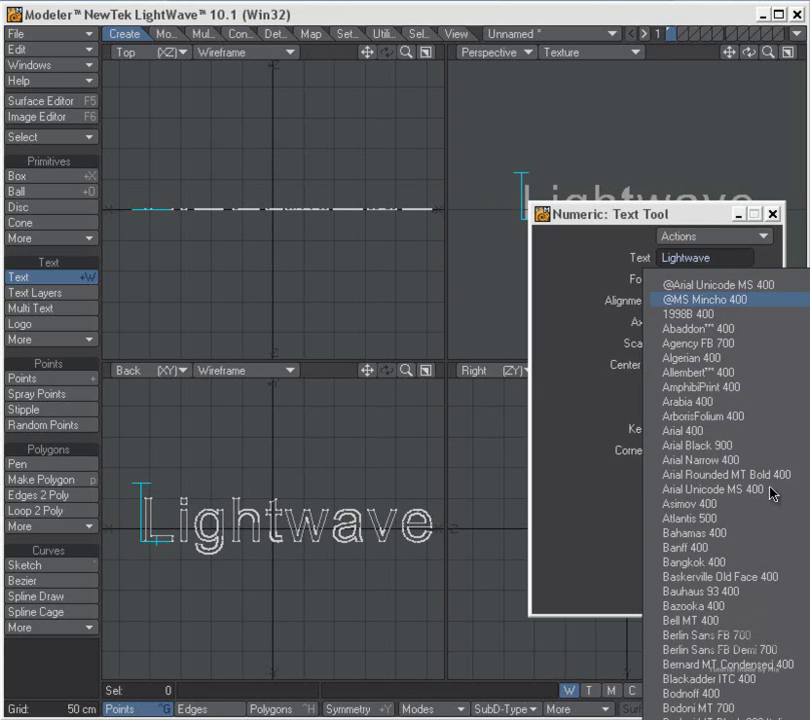
pyautogui.scroll(-4, 733, 666)
pyautogui.scroll(-20, 726, 495)
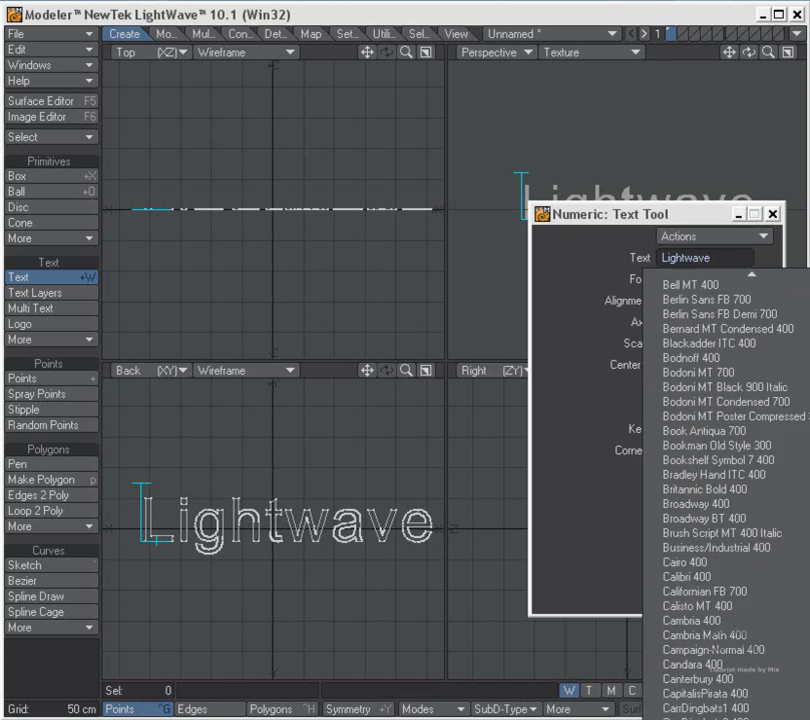
pyautogui.scroll(-7, 658, 378)
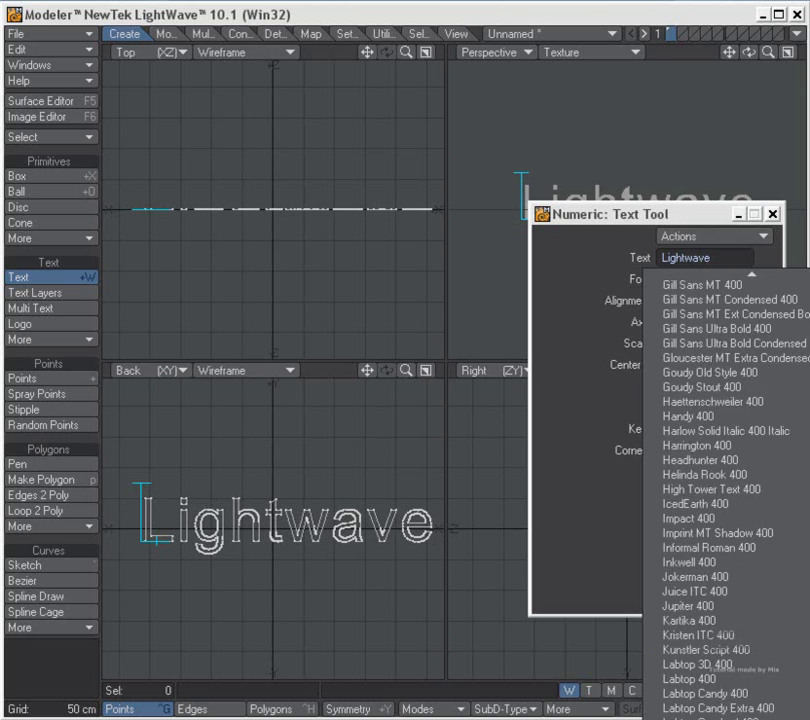
pyautogui.click(613, 228)
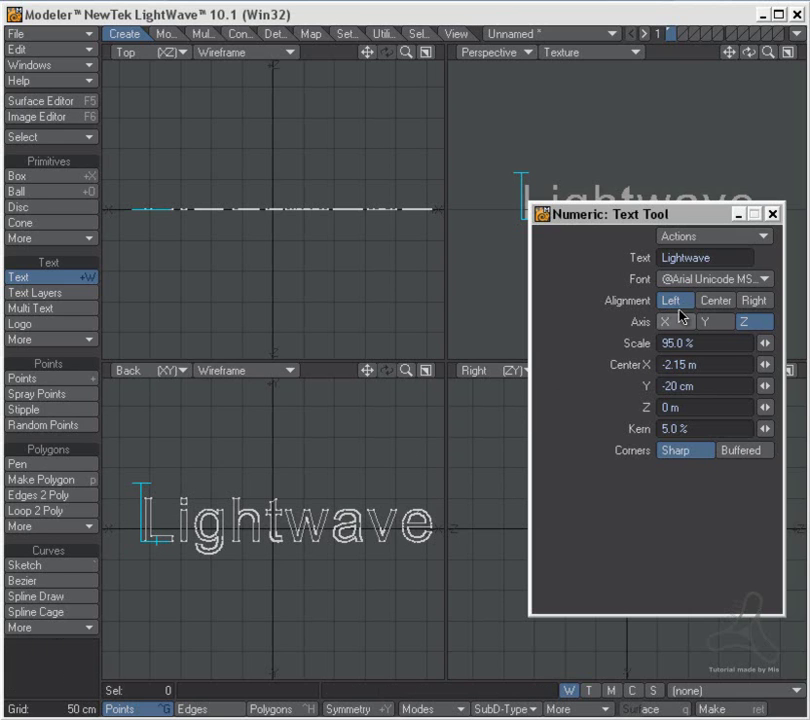
# Commit the text, close the numeric settings, and move the text well above the X axis in the Back view.
pyautogui.press('space')
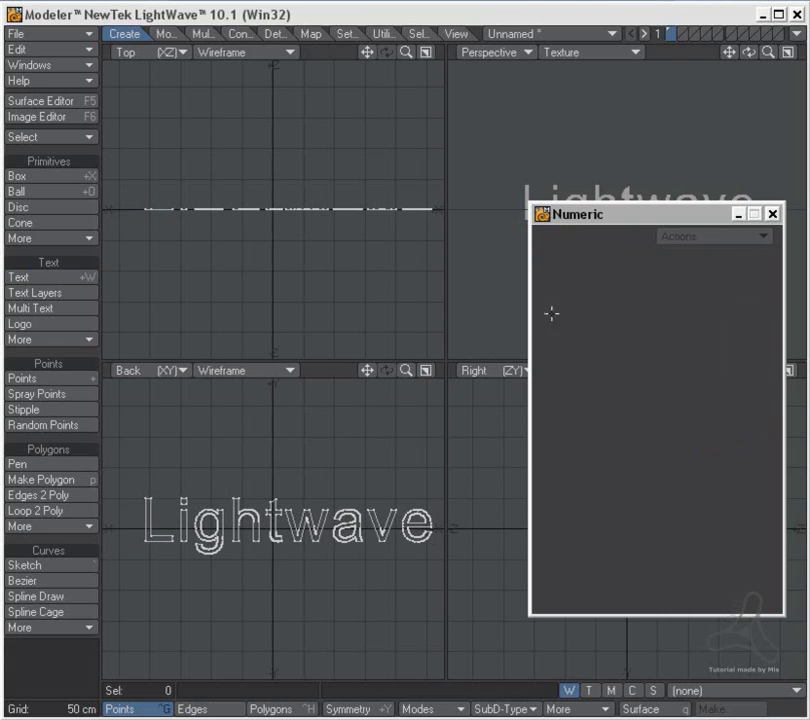
pyautogui.click(771, 214)
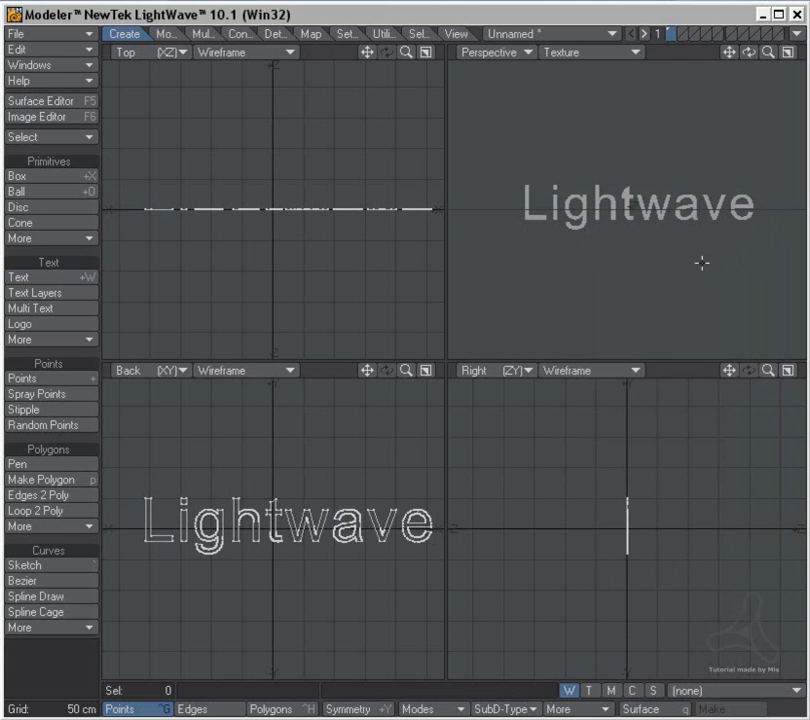
pyautogui.press('t')
pyautogui.moveTo(280, 535); pyautogui.dragTo(271, 438)
pyautogui.press('space')
# Select all the text polygons, copy and paste them in place, and move the selected set down 1.2 m.
pyautogui.hotkey('ctrl', 'h')
pyautogui.moveTo(570, 524)
pyautogui.mouseDown(button='right')
pyautogui.moveTo(524, 389)
pyautogui.moveTo(668, 522)
pyautogui.mouseUp(button='right')
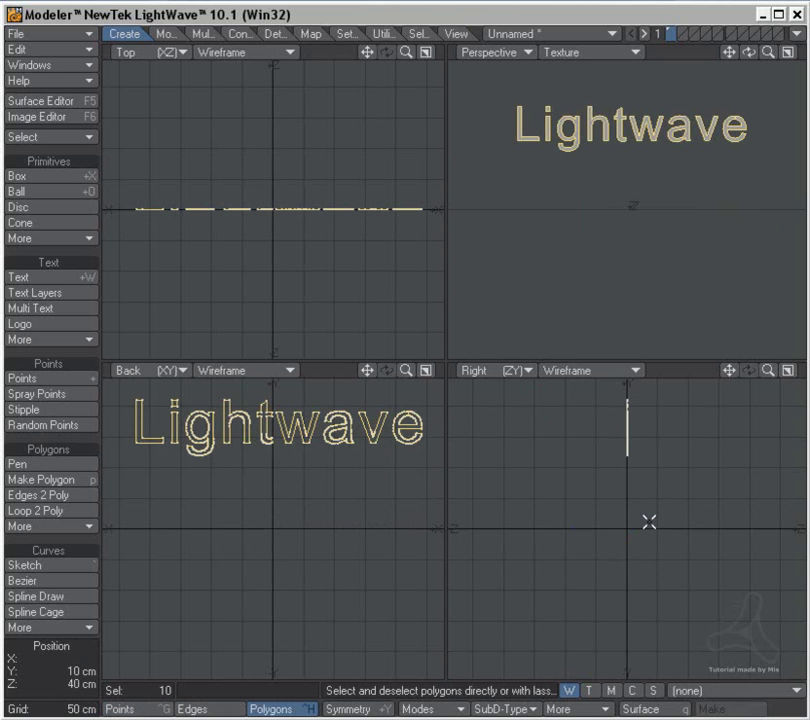
pyautogui.hotkey('ctrl', 'c')
pyautogui.hotkey('ctrl', 'v')
pyautogui.press('t')
pyautogui.moveTo(640, 505); pyautogui.dragTo(640, 579)
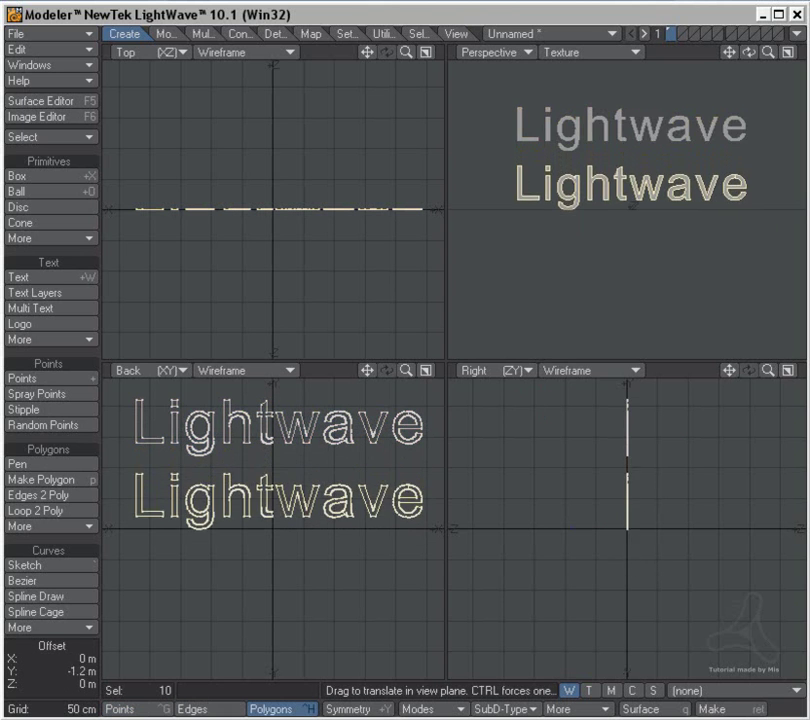
pyautogui.press('space')
# Examine the two flat text copies from an angle in the Perspective view.
pyautogui.keyDown('alt'); pyautogui.keyDown('shift'); pyautogui.moveTo(580, 143); pyautogui.dragTo(775, 235); pyautogui.keyUp('shift'); pyautogui.keyUp('alt')
pyautogui.keyDown('alt'); pyautogui.moveTo(564, 208); pyautogui.dragTo(618, 212); pyautogui.keyUp('alt')
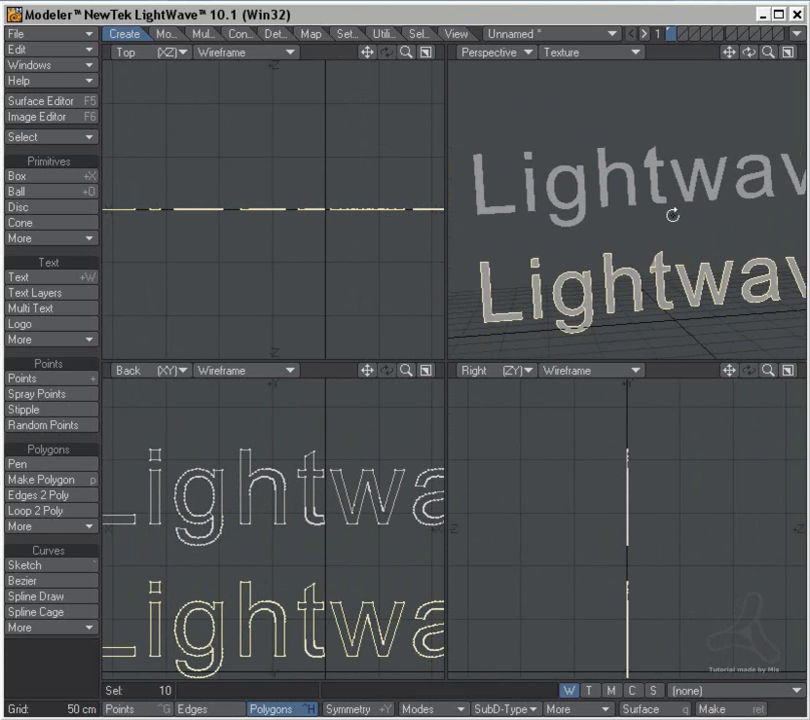
pyautogui.press('t')
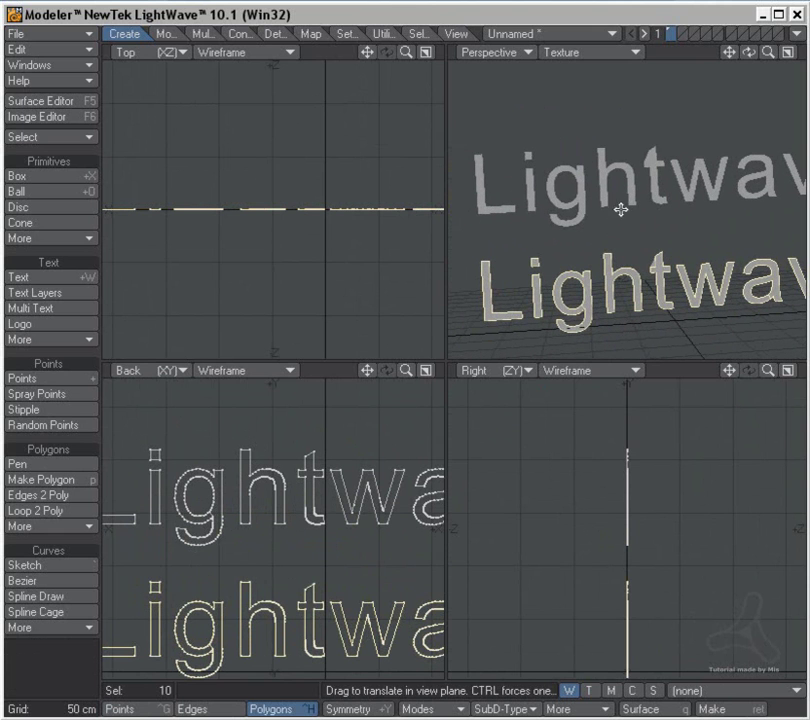
pyautogui.keyDown('alt'); pyautogui.moveTo(653, 150); pyautogui.dragTo(649, 214); pyautogui.keyUp('alt')
pyautogui.keyDown('alt'); pyautogui.moveTo(649, 214); pyautogui.dragTo(647, 181); pyautogui.keyUp('alt')
pyautogui.keyDown('alt'); pyautogui.moveTo(603, 206); pyautogui.dragTo(631, 198); pyautogui.keyUp('alt')
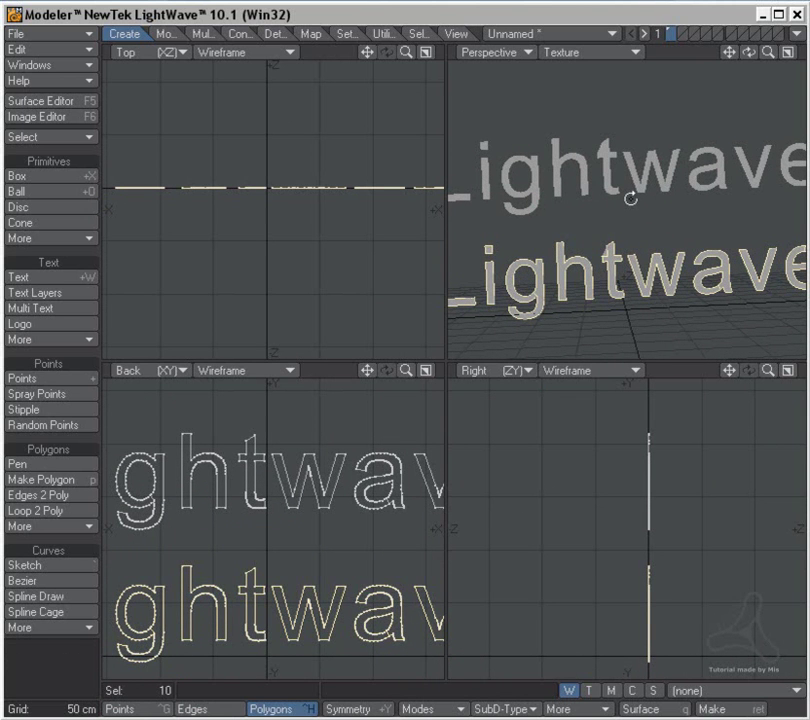
pyautogui.press('t')
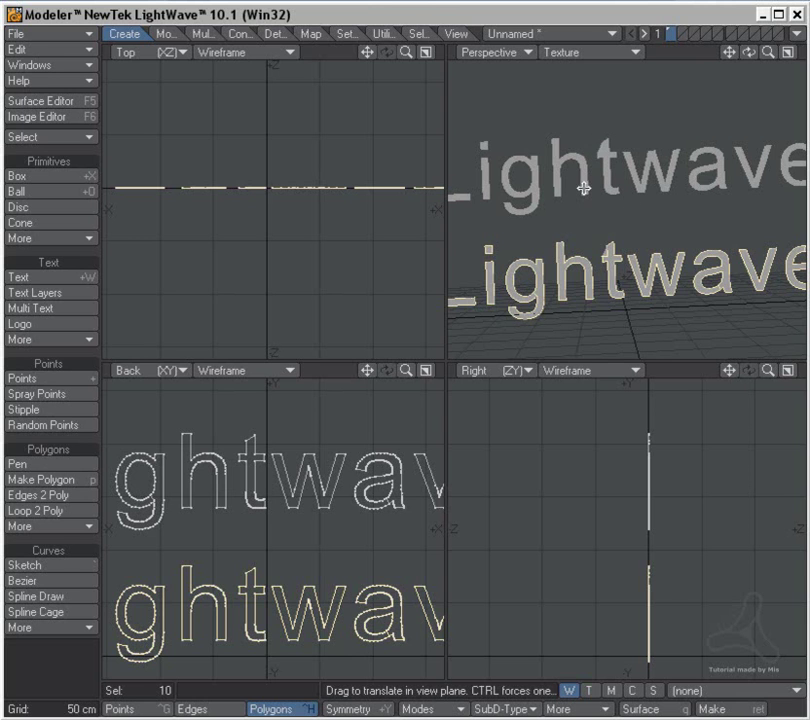
pyautogui.moveTo(635, 237)
pyautogui.keyDown('alt'); pyautogui.mouseDown()
pyautogui.moveTo(620, 208)
pyautogui.moveTo(676, 213)
pyautogui.moveTo(634, 218)
pyautogui.mouseUp(); pyautogui.keyUp('alt')
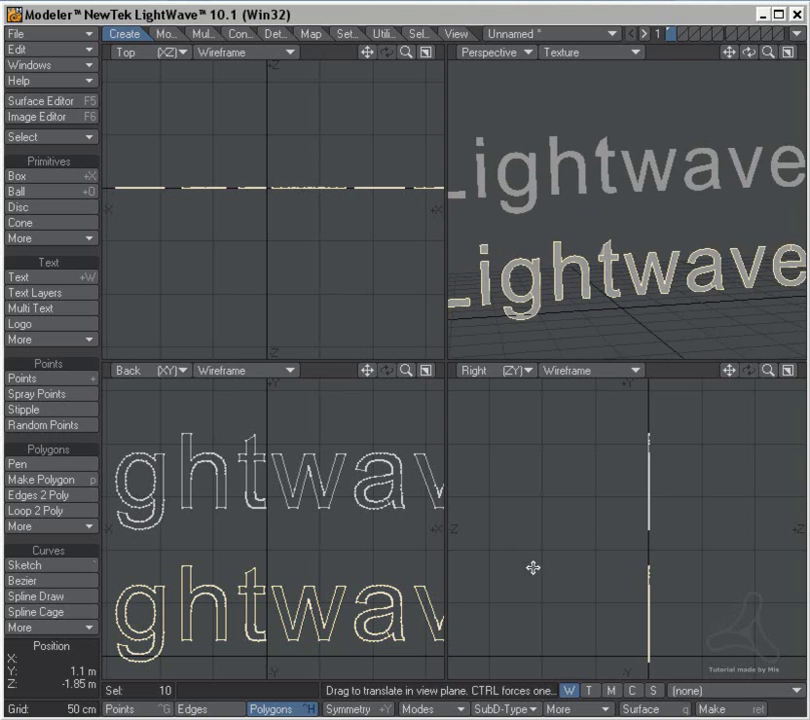
# Extrude the selected lower text along the positive Z axis to turn it into solid letters.
pyautogui.keyDown('ctrl'); pyautogui.keyDown('alt'); pyautogui.moveTo(361, 579); pyautogui.dragTo(298, 561); pyautogui.keyUp('alt'); pyautogui.keyUp('ctrl')
pyautogui.keyDown('alt'); pyautogui.moveTo(298, 561); pyautogui.dragTo(309, 540); pyautogui.keyUp('alt')
pyautogui.scroll(-4, 308, 539)
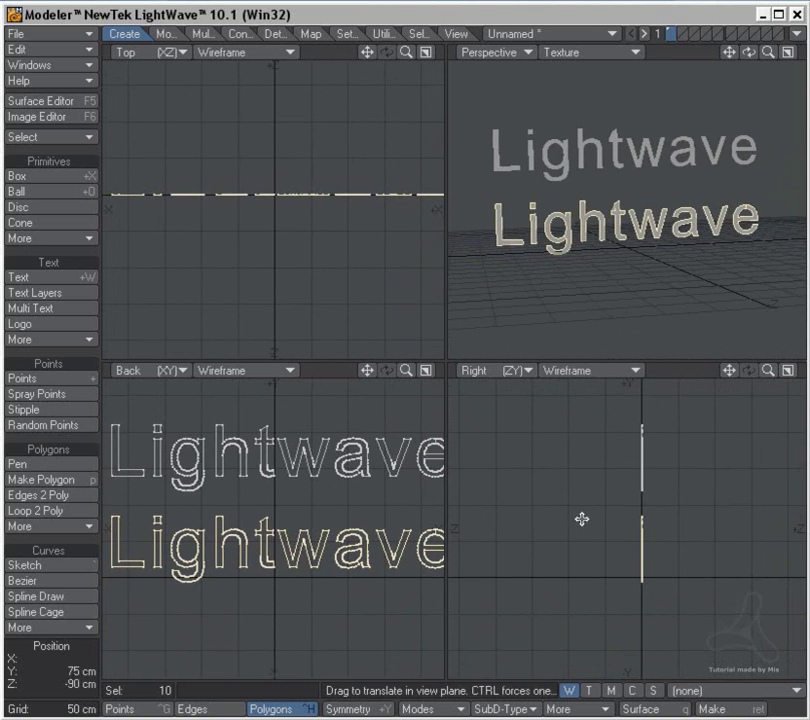
pyautogui.hotkey('shift', 'e')
pyautogui.moveTo(653, 537); pyautogui.dragTo(667, 539)
pyautogui.keyDown('ctrl'); pyautogui.keyDown('alt'); pyautogui.moveTo(628, 222); pyautogui.dragTo(726, 229); pyautogui.keyUp('alt'); pyautogui.keyUp('ctrl')
pyautogui.keyDown('alt'); pyautogui.moveTo(612, 240); pyautogui.dragTo(582, 248); pyautogui.keyUp('alt')
pyautogui.press('space')
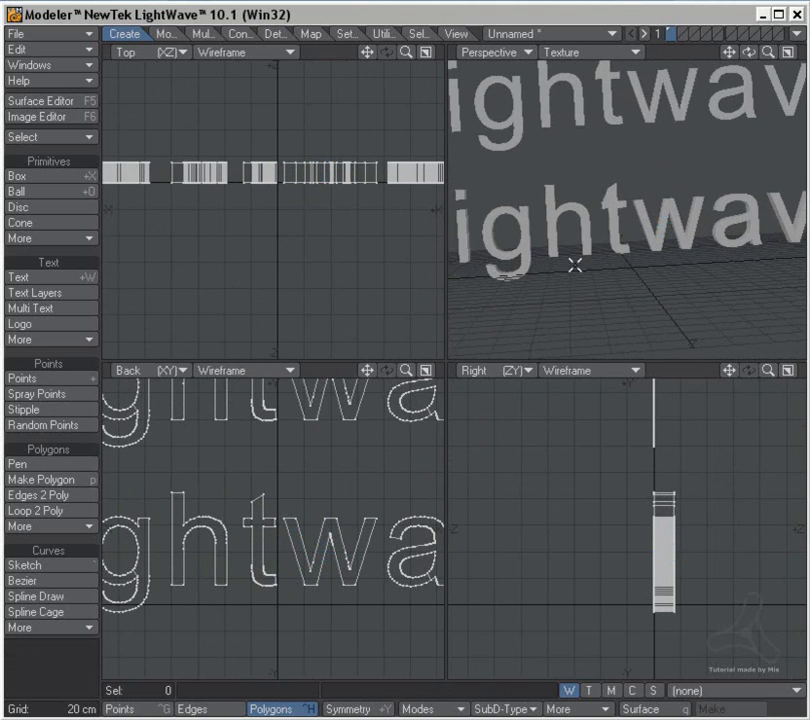
# Select the front face of the letter "v" in the extruded text using polygon selection.
pyautogui.keyDown('alt'); pyautogui.moveTo(286, 553); pyautogui.dragTo(370, 529); pyautogui.keyUp('alt')
pyautogui.keyDown('ctrl'); pyautogui.keyDown('alt'); pyautogui.moveTo(265, 513); pyautogui.dragTo(325, 503); pyautogui.keyUp('alt'); pyautogui.keyUp('ctrl')
pyautogui.keyDown('alt'); pyautogui.moveTo(234, 501); pyautogui.dragTo(266, 510); pyautogui.keyUp('alt')
pyautogui.keyDown('alt'); pyautogui.keyDown('shift'); pyautogui.moveTo(209, 507); pyautogui.dragTo(240, 500); pyautogui.keyUp('shift'); pyautogui.keyUp('alt')
pyautogui.keyDown('alt'); pyautogui.keyDown('shift'); pyautogui.moveTo(378, 515); pyautogui.dragTo(217, 530); pyautogui.keyUp('shift'); pyautogui.keyUp('alt')
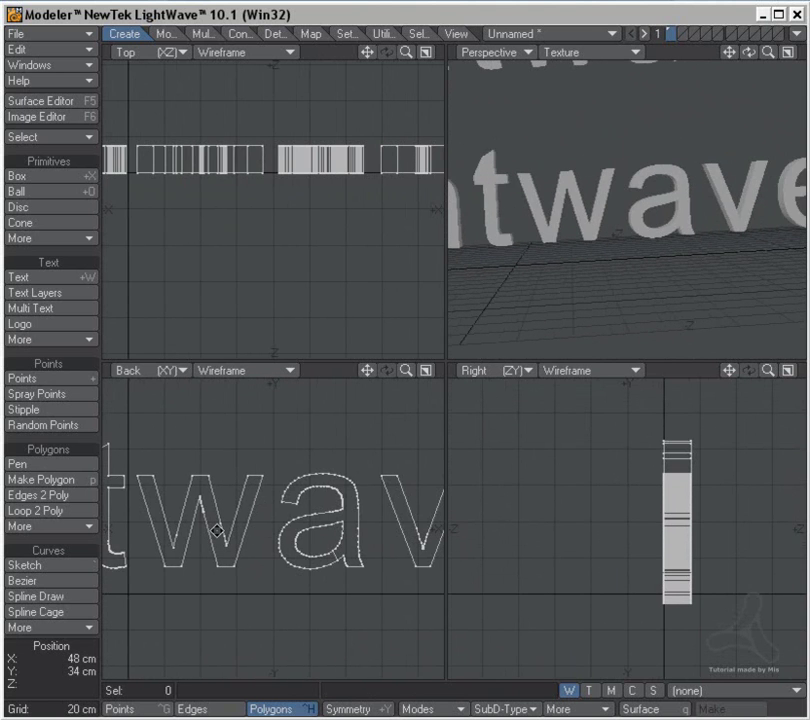
pyautogui.keyDown('alt'); pyautogui.keyDown('shift'); pyautogui.moveTo(374, 538); pyautogui.dragTo(246, 530); pyautogui.keyUp('shift'); pyautogui.keyUp('alt')
pyautogui.keyDown('ctrl'); pyautogui.keyDown('alt'); pyautogui.moveTo(316, 522); pyautogui.dragTo(354, 504); pyautogui.keyUp('alt'); pyautogui.keyUp('ctrl')
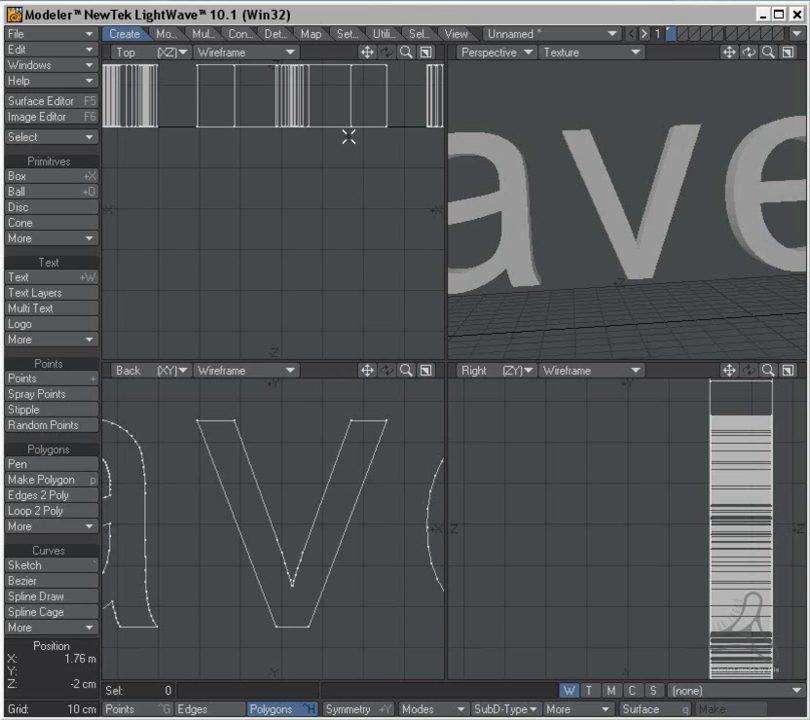
pyautogui.hotkey('ctrl', 'g')
pyautogui.press('space')
pyautogui.press('space')
pyautogui.moveTo(398, 122); pyautogui.dragTo(130, 119, button='right')
pyautogui.moveTo(231, 161); pyautogui.dragTo(200, 150, button='right')
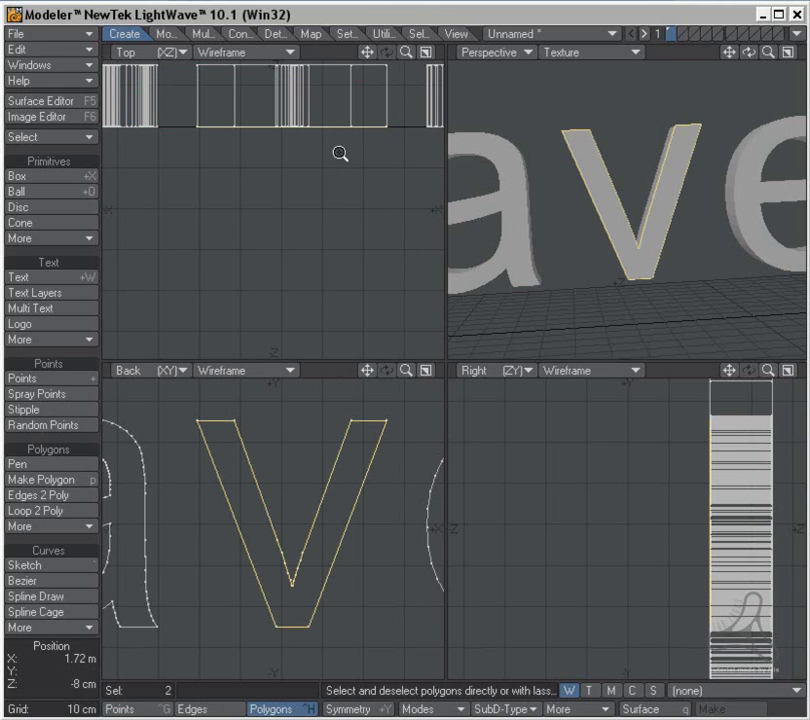
# Bevel the front face of the "v" with a 1.5 cm shift and 1.5 cm inset.
pyautogui.hotkey('shift', 'a')
pyautogui.scroll(2, 355, 188)
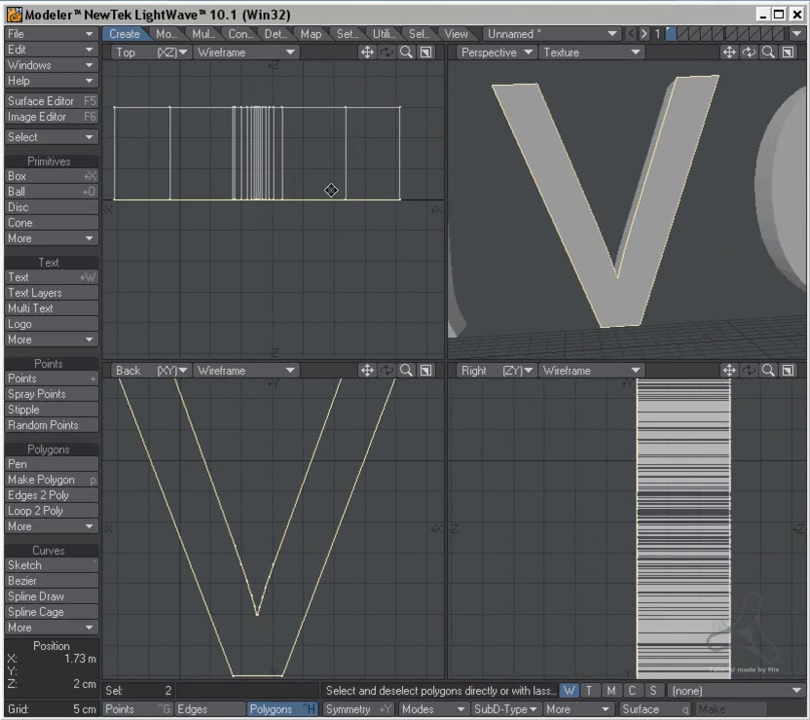
pyautogui.scroll(2, 331, 190)
pyautogui.press('b')
pyautogui.moveTo(354, 190); pyautogui.dragTo(344, 184)
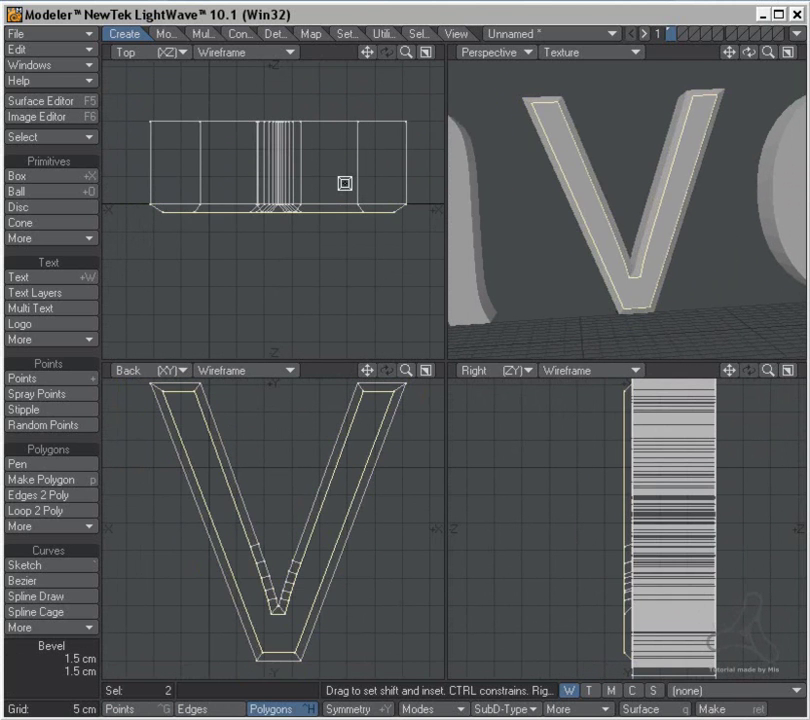
pyautogui.press('space')
# Examine the bevelled "v" from the side, deselect its face, and bring the letter "a" into view.
pyautogui.keyDown('ctrl'); pyautogui.keyDown('alt'); pyautogui.moveTo(654, 206); pyautogui.dragTo(700, 210); pyautogui.keyUp('alt'); pyautogui.keyUp('ctrl')
pyautogui.keyDown('alt'); pyautogui.moveTo(672, 222); pyautogui.dragTo(681, 82); pyautogui.keyUp('alt')
pyautogui.keyDown('alt'); pyautogui.keyDown('shift'); pyautogui.moveTo(650, 155); pyautogui.dragTo(645, 205); pyautogui.keyUp('shift'); pyautogui.keyUp('alt')
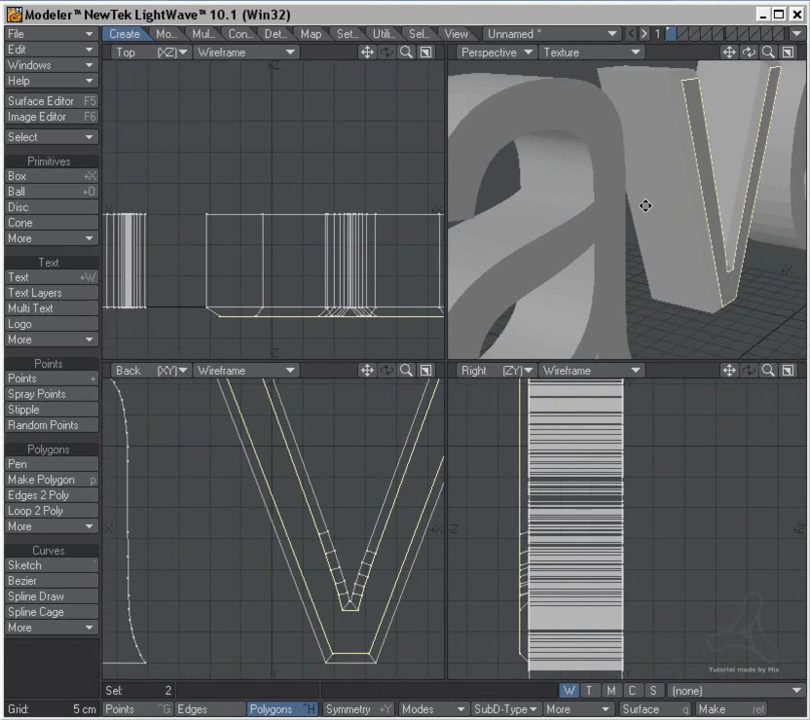
pyautogui.press('space')
pyautogui.click(58, 658)
pyautogui.keyDown('alt'); pyautogui.keyDown('shift'); pyautogui.moveTo(235, 560); pyautogui.dragTo(439, 533); pyautogui.keyUp('shift'); pyautogui.keyUp('alt')
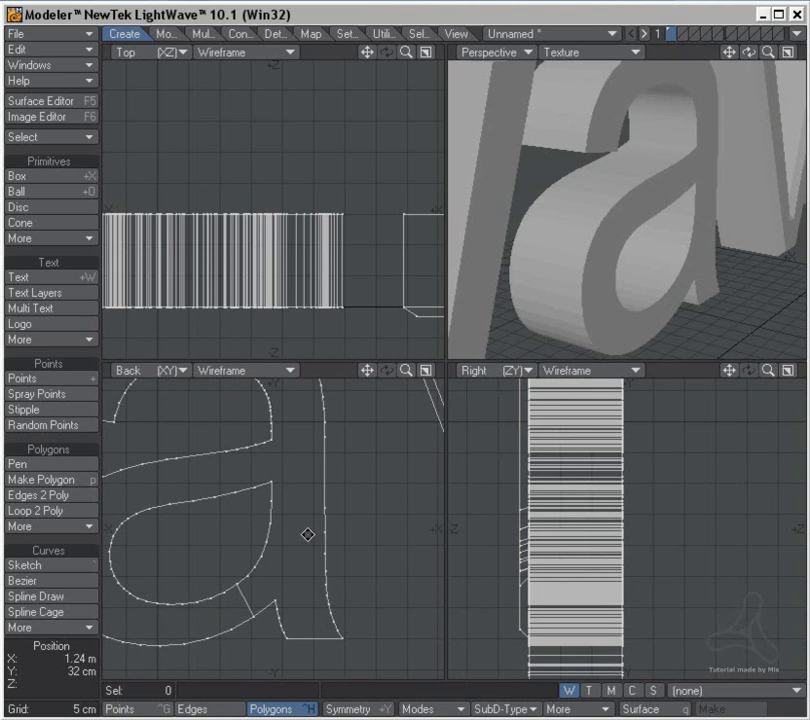
# Select the front face of the letter "a" in the extruded text.
pyautogui.keyDown('alt'); pyautogui.moveTo(308, 534); pyautogui.dragTo(392, 588); pyautogui.keyUp('alt')
pyautogui.keyDown('ctrl'); pyautogui.keyDown('alt'); pyautogui.moveTo(211, 478); pyautogui.dragTo(194, 487); pyautogui.keyUp('alt'); pyautogui.keyUp('ctrl')
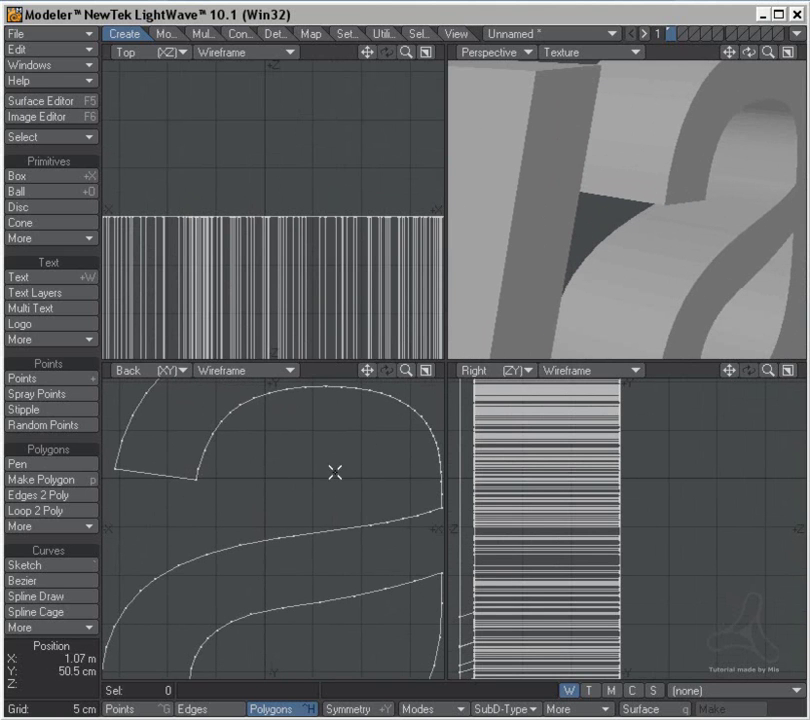
pyautogui.scroll(-3, 240, 497)
pyautogui.keyDown('alt'); pyautogui.moveTo(310, 507); pyautogui.dragTo(280, 492); pyautogui.keyUp('alt')
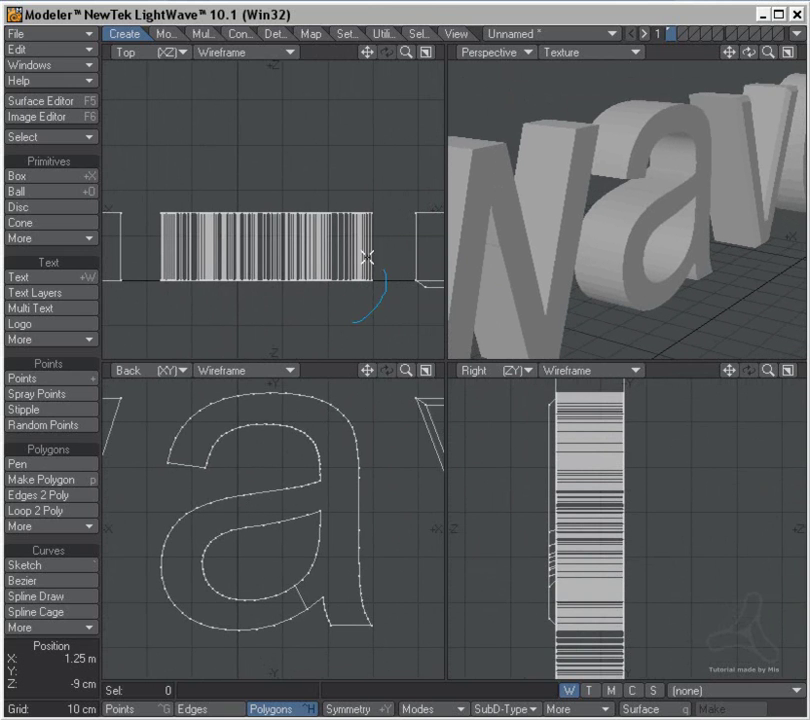
pyautogui.moveTo(137, 291); pyautogui.dragTo(271, 346, button='right')
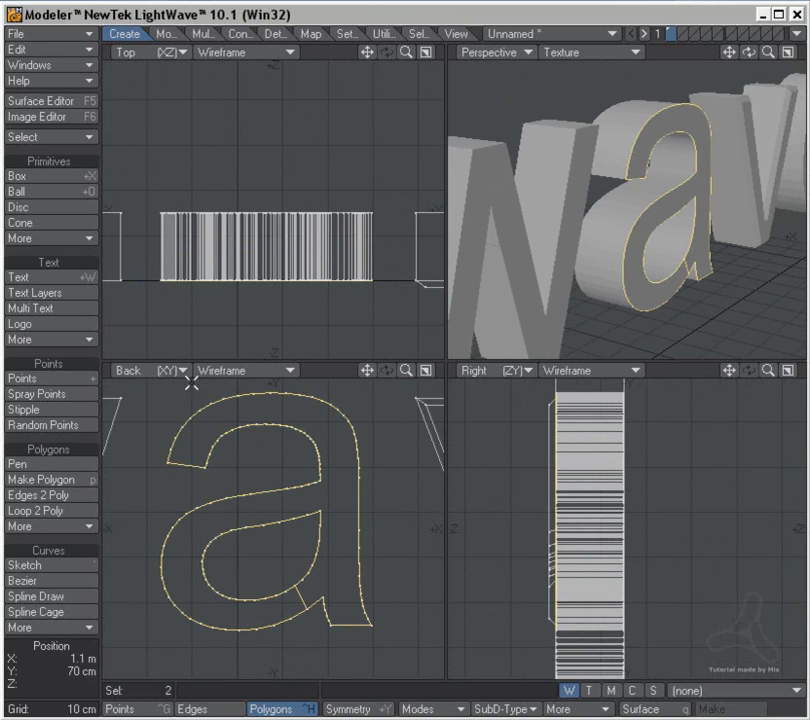
# Bevel the front face of the "a" with a 5 mm shift and 2 cm inset.
pyautogui.press('b')
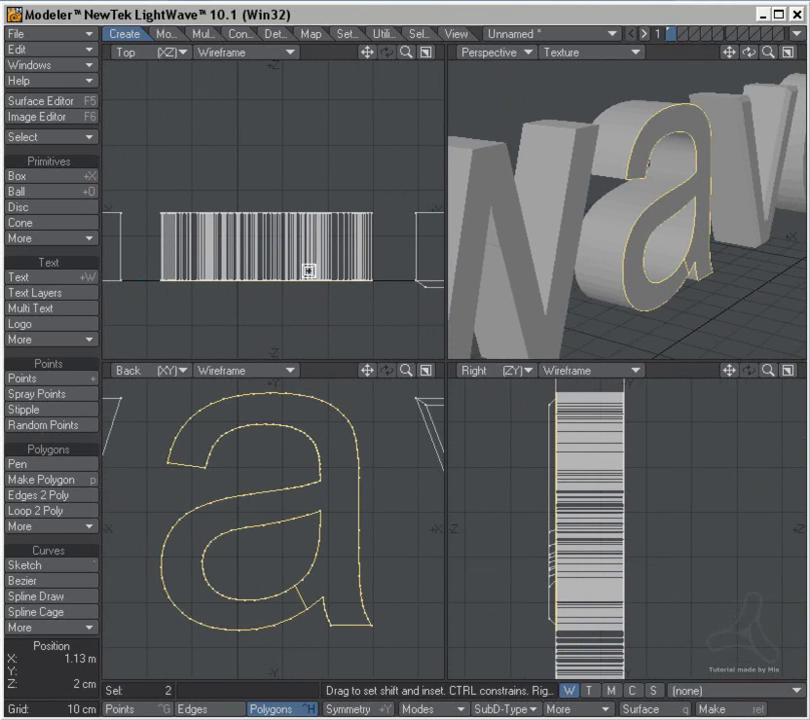
pyautogui.keyDown('ctrl'); pyautogui.keyDown('alt'); pyautogui.moveTo(293, 278); pyautogui.dragTo(335, 252); pyautogui.keyUp('alt'); pyautogui.keyUp('ctrl')
pyautogui.moveTo(333, 252); pyautogui.dragTo(331, 252)
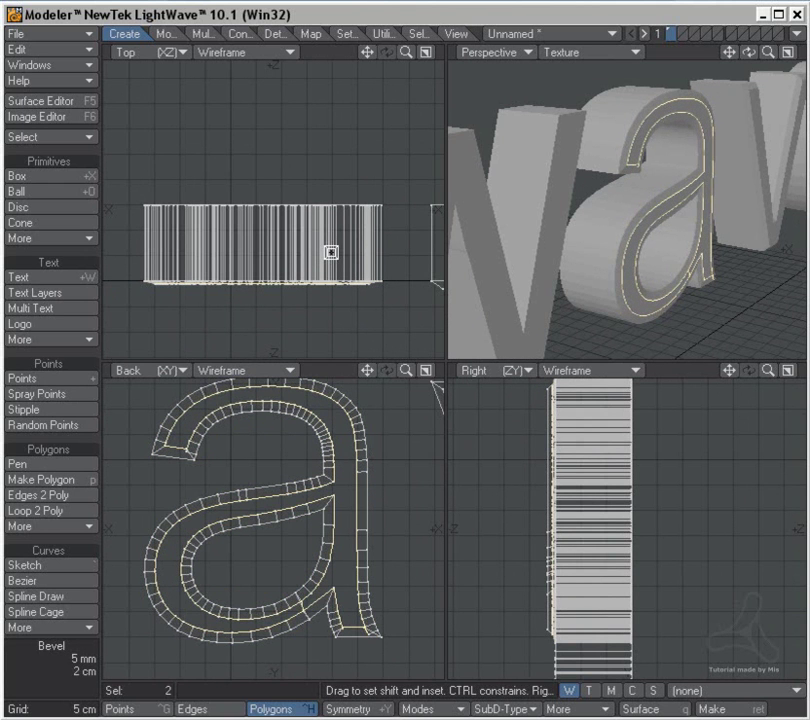
pyautogui.press('space')
# Inspect the bevel's corner at the end of the a's upper stroke and increase the bevel's shift.
pyautogui.keyDown('ctrl'); pyautogui.keyDown('alt'); pyautogui.moveTo(184, 445); pyautogui.dragTo(412, 452); pyautogui.keyUp('alt'); pyautogui.keyUp('ctrl')
pyautogui.keyDown('ctrl'); pyautogui.keyDown('alt'); pyautogui.moveTo(222, 465); pyautogui.dragTo(259, 467); pyautogui.keyUp('alt'); pyautogui.keyUp('ctrl')
pyautogui.keyDown('alt'); pyautogui.moveTo(214, 470); pyautogui.dragTo(352, 538); pyautogui.keyUp('alt')
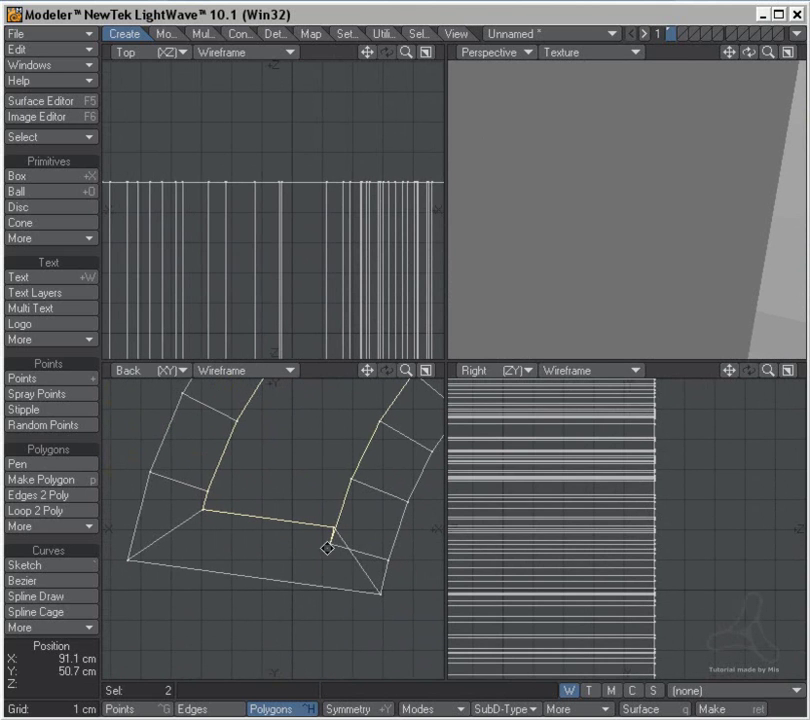
pyautogui.scroll(-5, 190, 521)
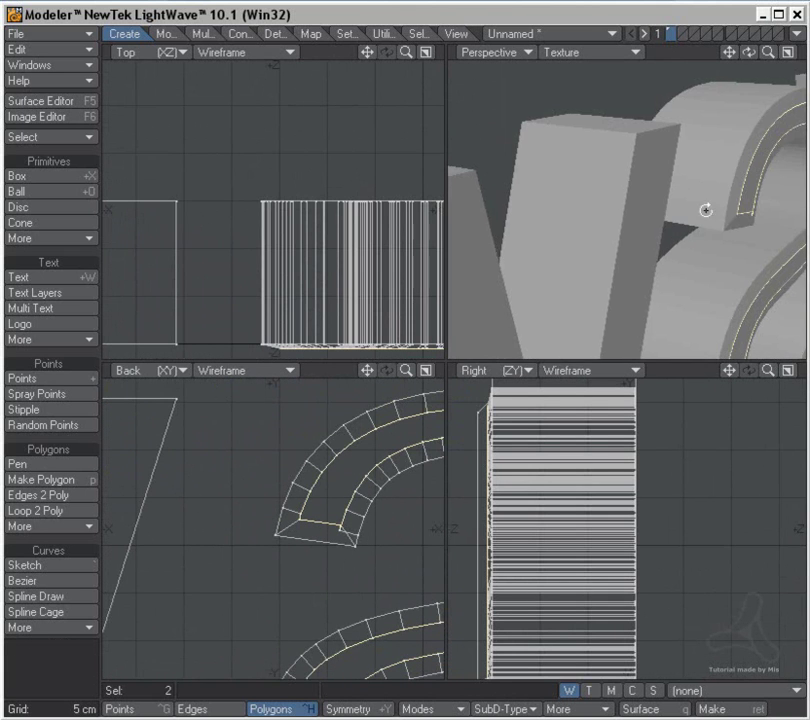
pyautogui.keyDown('alt'); pyautogui.moveTo(705, 210); pyautogui.dragTo(606, 197); pyautogui.keyUp('alt')
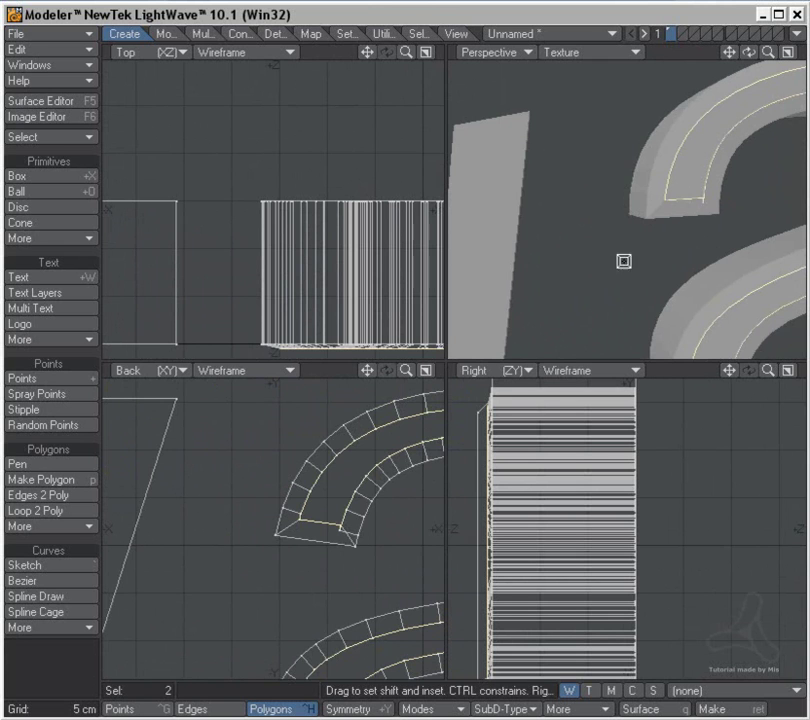
pyautogui.moveTo(379, 322); pyautogui.dragTo(376, 314)
# Move the overlapping inner bevel point at the end of the a's upper stroke to clean up the corner.
pyautogui.keyDown('alt'); pyautogui.moveTo(371, 494); pyautogui.dragTo(422, 467); pyautogui.keyUp('alt')
pyautogui.press('t')
pyautogui.moveTo(275, 503); pyautogui.dragTo(278, 503)
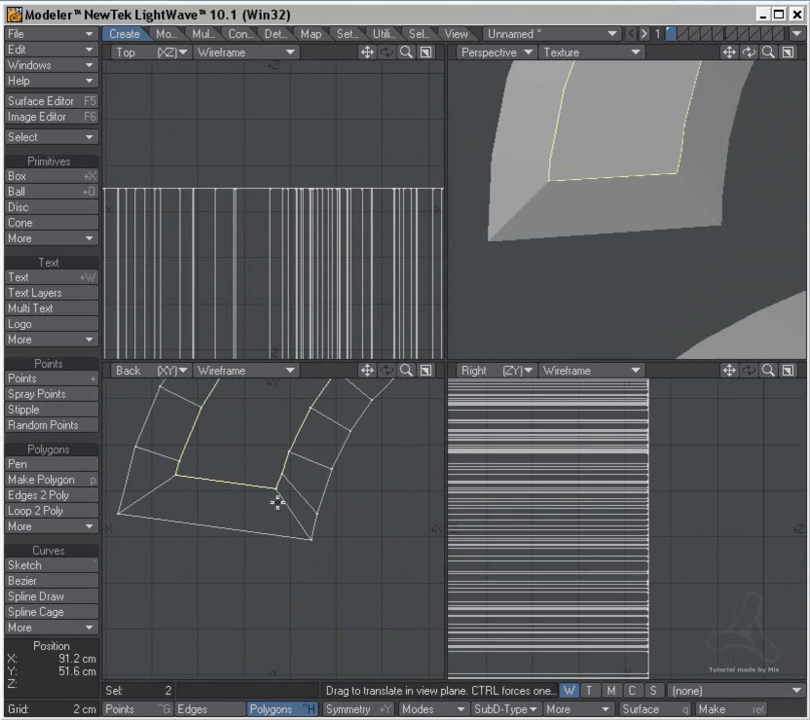
# Move the overlapping inner bevel points at both corners of the a's foot so the outline no longer crosses itself.
pyautogui.scroll(-6, 277, 502)
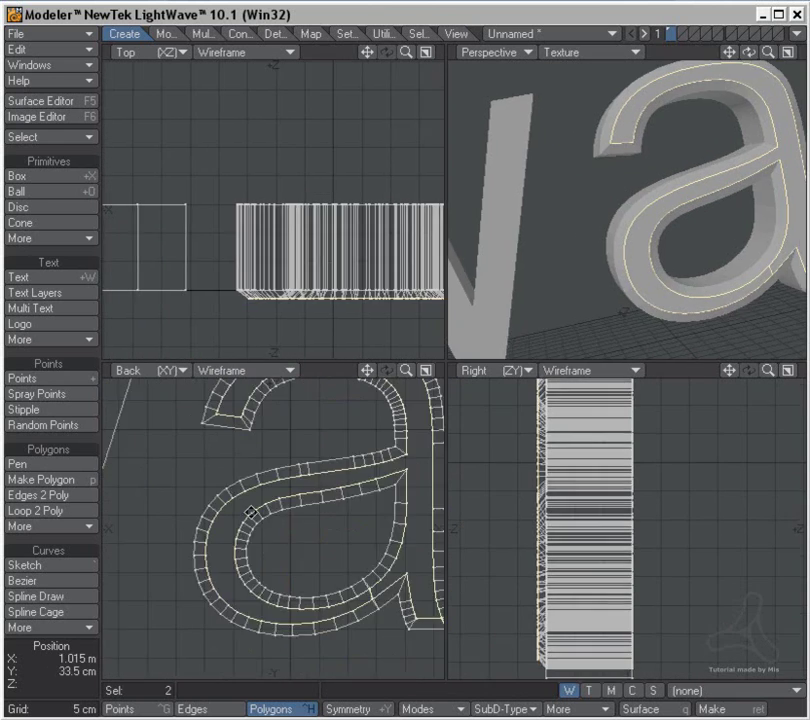
pyautogui.scroll(8, 251, 512)
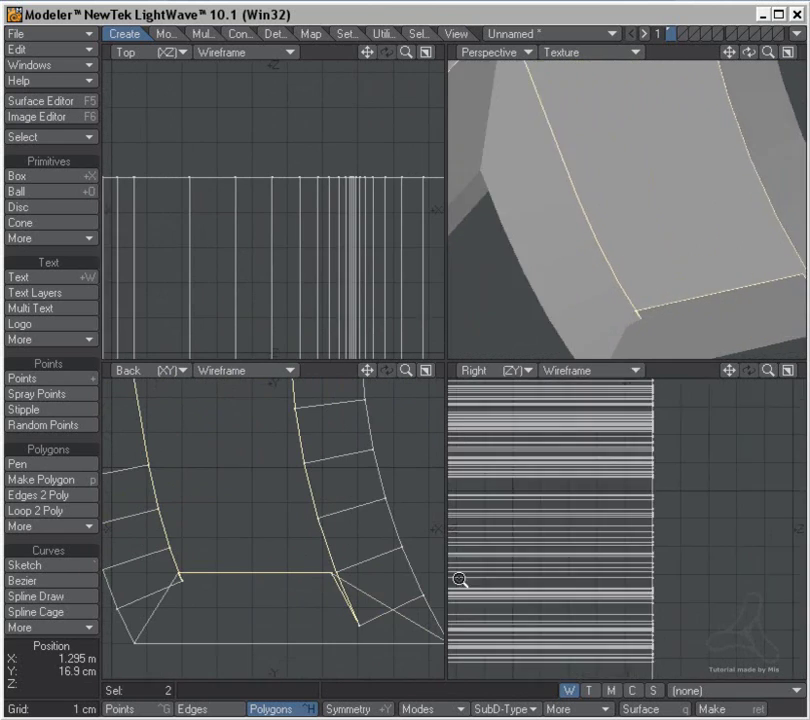
pyautogui.keyDown('ctrl'); pyautogui.keyDown('alt'); pyautogui.moveTo(459, 579); pyautogui.dragTo(462, 579); pyautogui.keyUp('alt'); pyautogui.keyUp('ctrl')
pyautogui.moveTo(337, 574); pyautogui.dragTo(327, 546)
pyautogui.moveTo(366, 645); pyautogui.dragTo(341, 586)
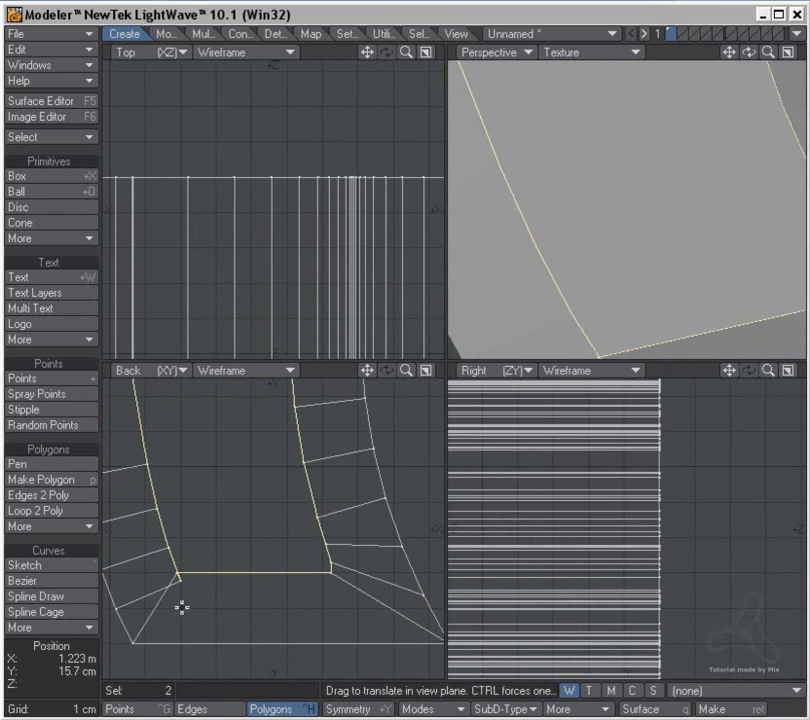
pyautogui.moveTo(179, 580)
pyautogui.mouseDown()
pyautogui.moveTo(176, 559)
pyautogui.moveTo(172, 565)
pyautogui.mouseUp()
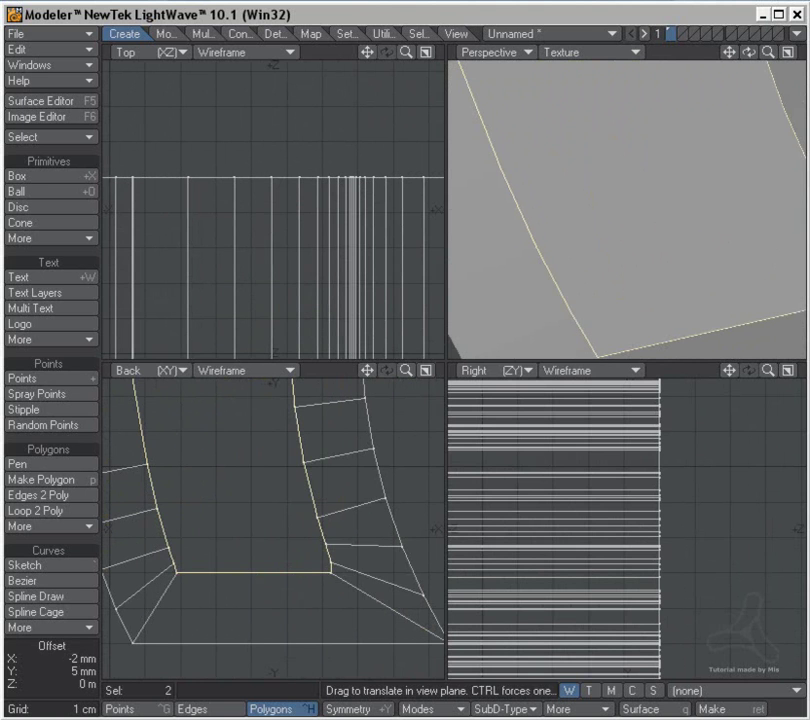
# Examine the corrected bevel of the "a" from several angles and deselect its front face.
pyautogui.keyDown('ctrl'); pyautogui.keyDown('alt'); pyautogui.moveTo(298, 539); pyautogui.dragTo(330, 545); pyautogui.keyUp('alt'); pyautogui.keyUp('ctrl')
pyautogui.keyDown('alt'); pyautogui.moveTo(294, 539); pyautogui.dragTo(312, 553); pyautogui.keyUp('alt')
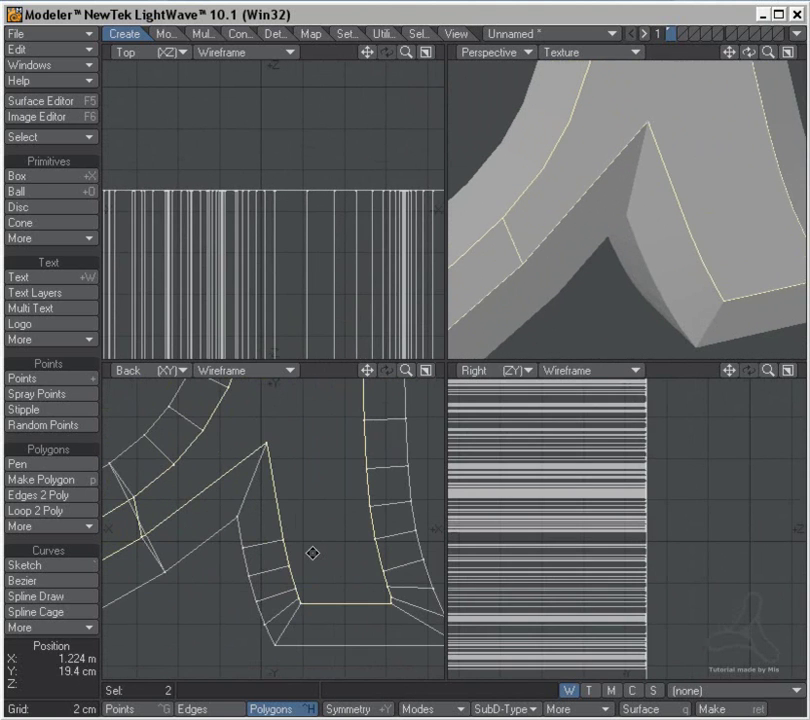
pyautogui.scroll(-5, 302, 539)
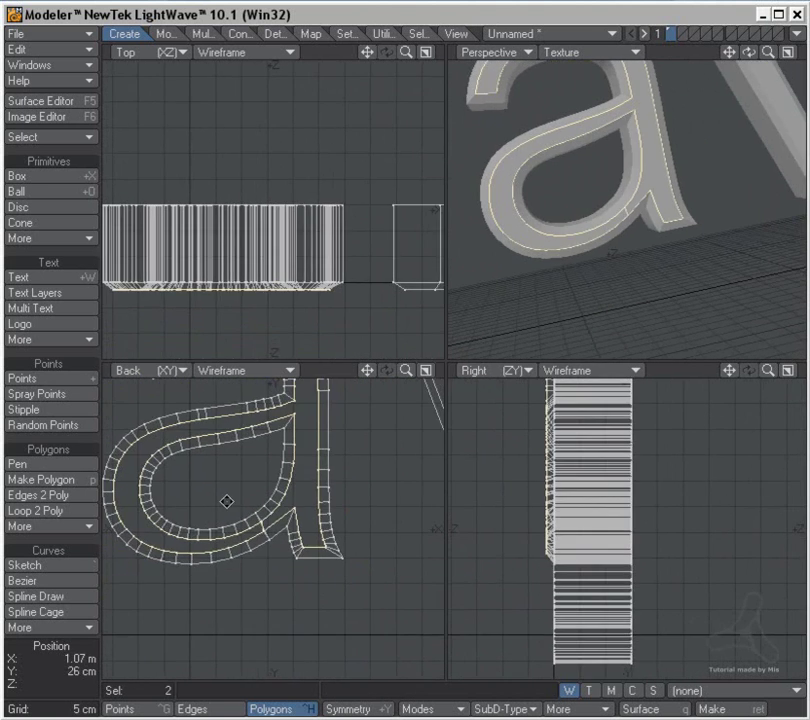
pyautogui.scroll(-2, 233, 545)
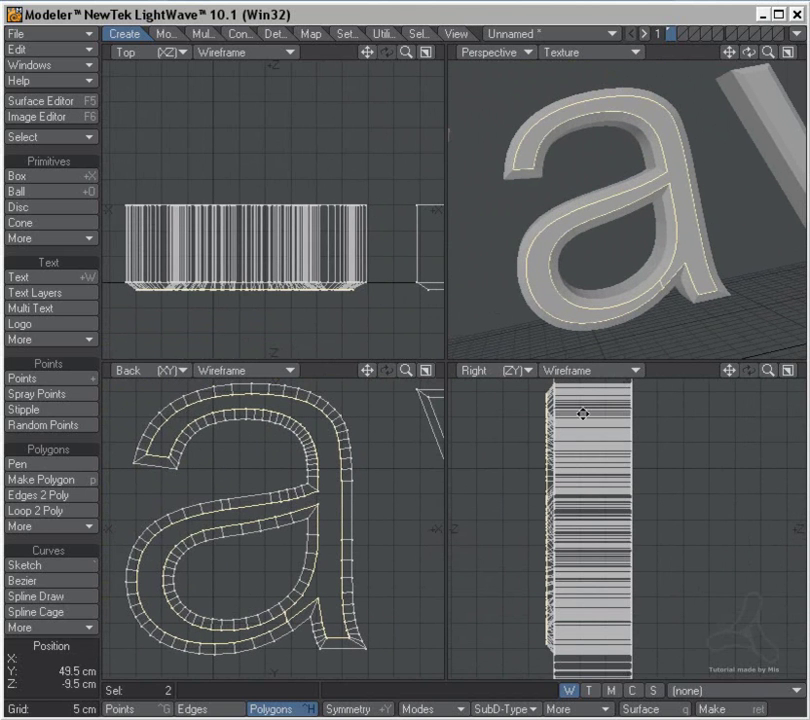
pyautogui.scroll(2, 651, 209)
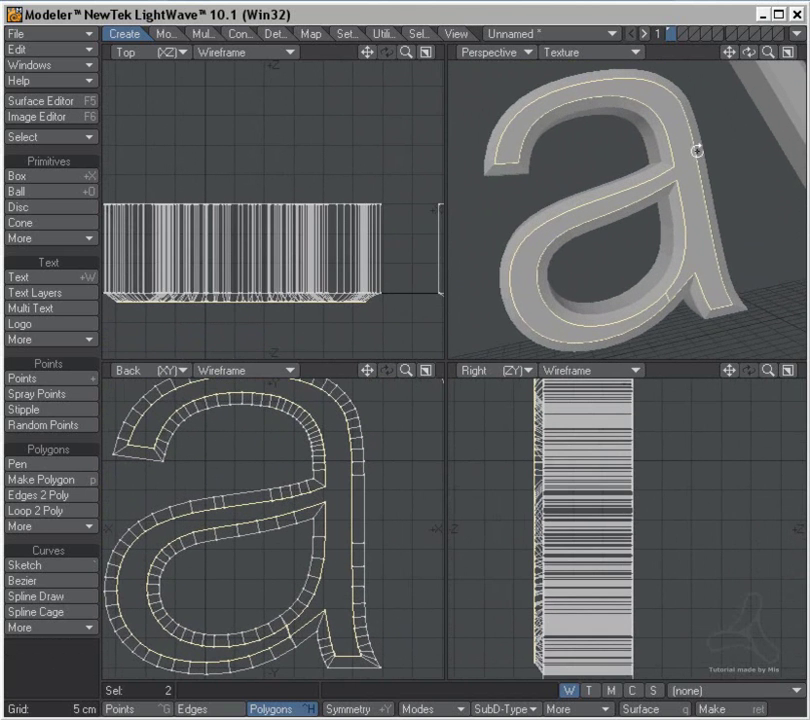
pyautogui.keyDown('alt'); pyautogui.moveTo(597, 193); pyautogui.dragTo(696, 215); pyautogui.keyUp('alt')
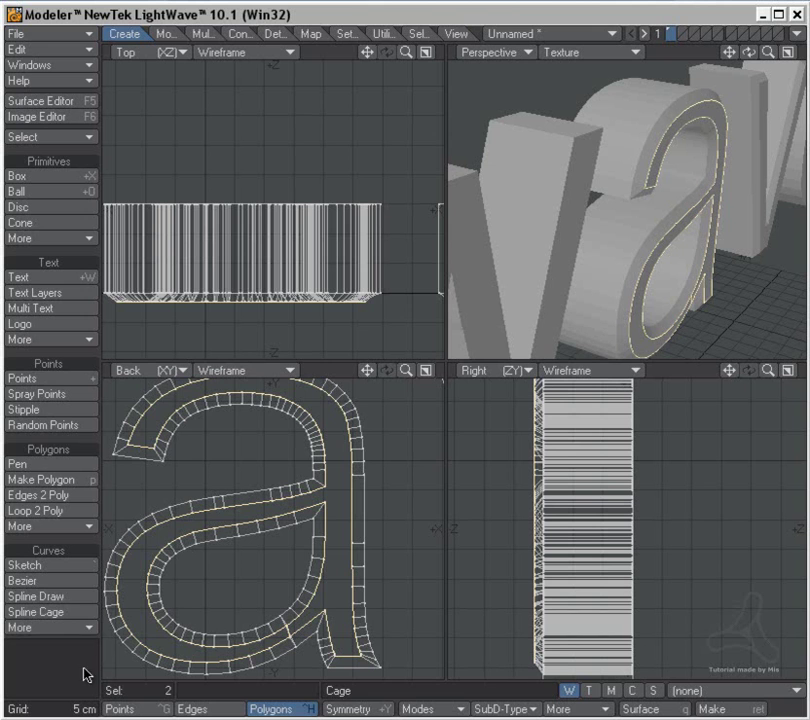
pyautogui.click(36, 645)
# Select the front face of the extruded letter "w" in polygon mode.
pyautogui.keyDown('alt'); pyautogui.moveTo(707, 245); pyautogui.dragTo(613, 252); pyautogui.keyUp('alt')
pyautogui.keyDown('alt'); pyautogui.keyDown('shift'); pyautogui.moveTo(519, 254); pyautogui.dragTo(669, 223); pyautogui.keyUp('shift'); pyautogui.keyUp('alt')
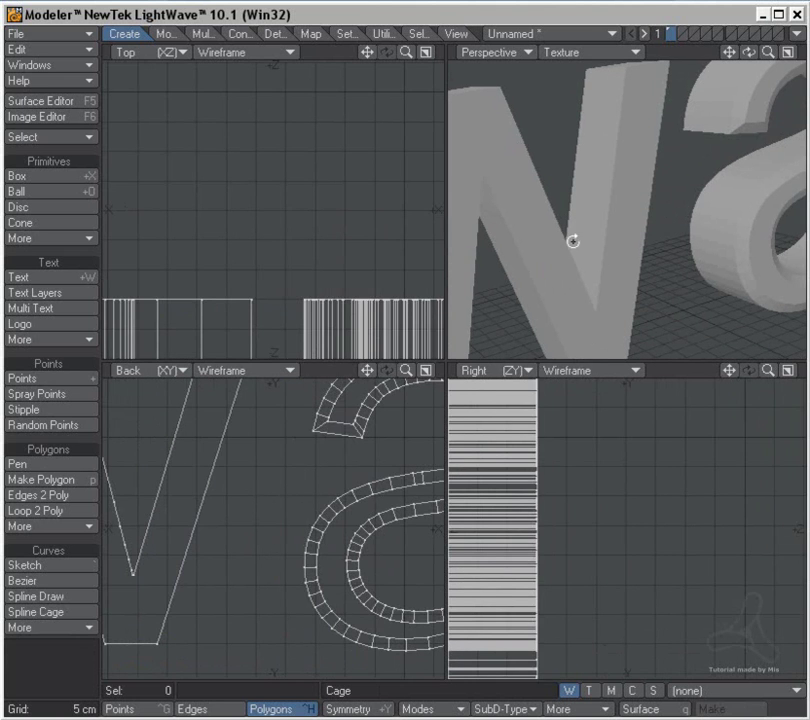
pyautogui.keyDown('alt'); pyautogui.keyDown('shift'); pyautogui.moveTo(534, 222); pyautogui.dragTo(664, 223); pyautogui.keyUp('shift'); pyautogui.keyUp('alt')
pyautogui.keyDown('ctrl'); pyautogui.keyDown('alt'); pyautogui.moveTo(309, 275); pyautogui.dragTo(293, 203); pyautogui.keyUp('alt'); pyautogui.keyUp('ctrl')
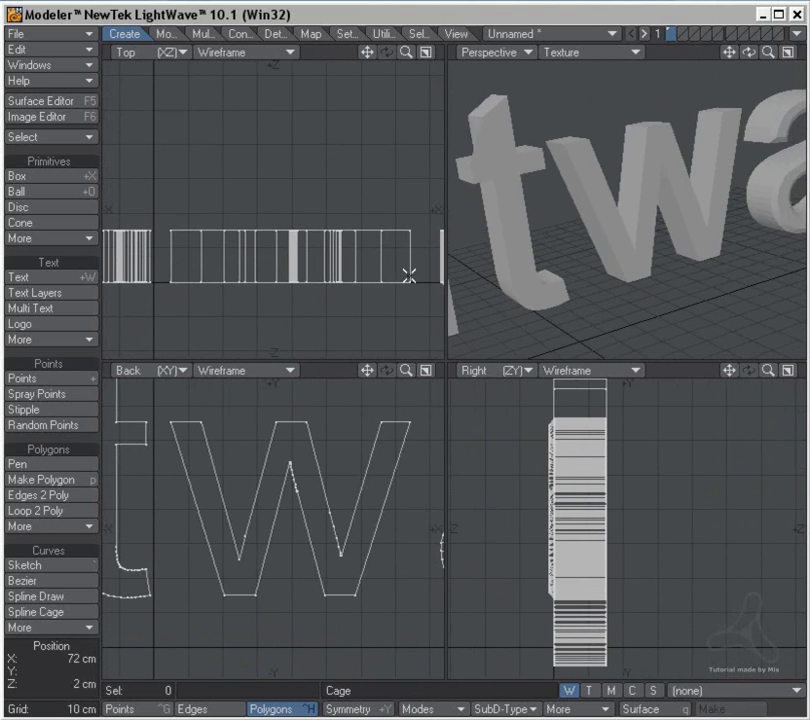
pyautogui.hotkey('ctrl', 'j')
pyautogui.hotkey('ctrl', 'h')
pyautogui.moveTo(420, 277)
pyautogui.mouseDown(button='right')
pyautogui.moveTo(201, 266)
pyautogui.moveTo(381, 322)
pyautogui.mouseUp(button='right')
pyautogui.moveTo(415, 280); pyautogui.dragTo(415, 280, button='right')
# Try to round the selected "w" with the Rounder tool.
pyautogui.click(170, 35)
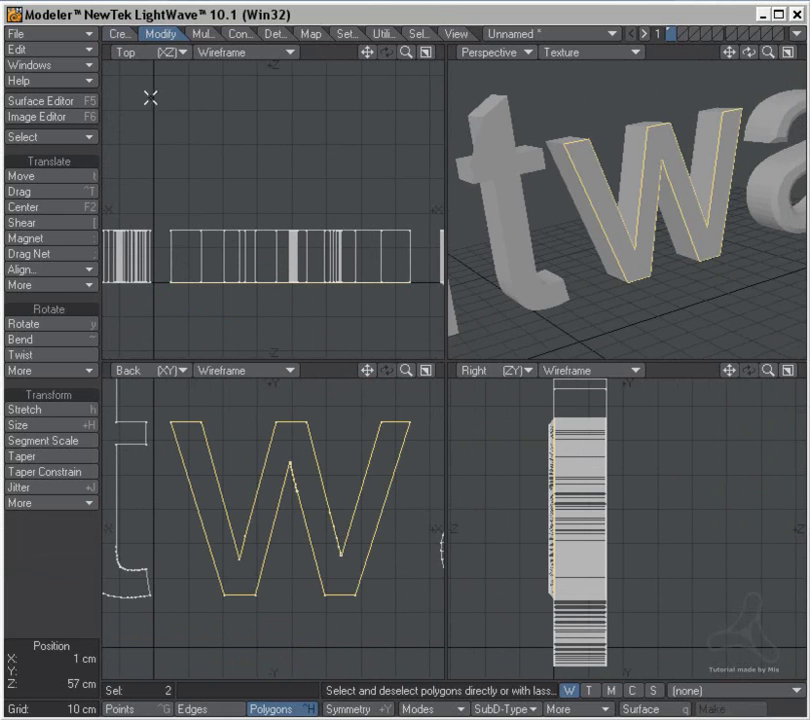
pyautogui.click(205, 33)
pyautogui.click(40, 207)
pyautogui.click(212, 271)
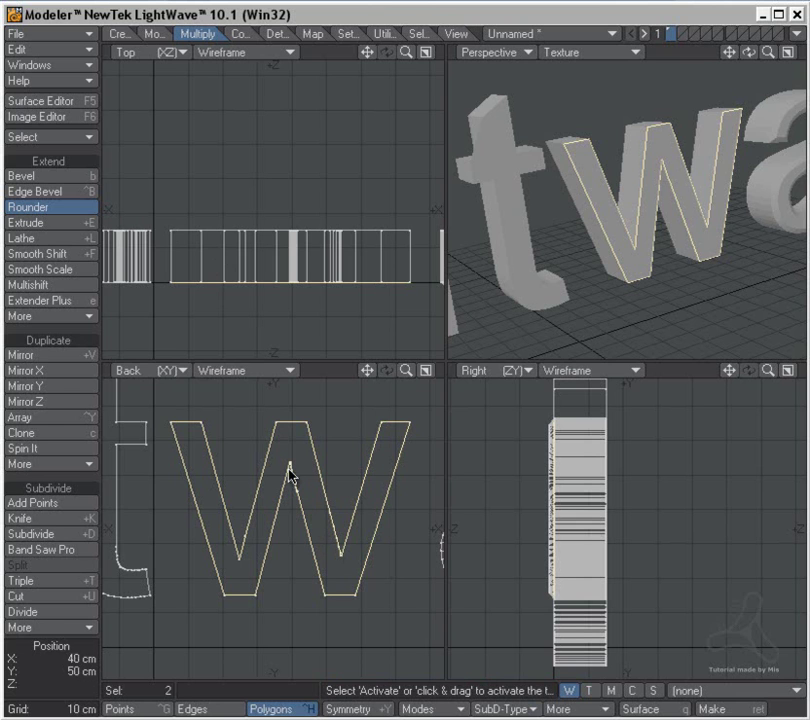
pyautogui.press('space')
pyautogui.hotkey('ctrl', 'z')
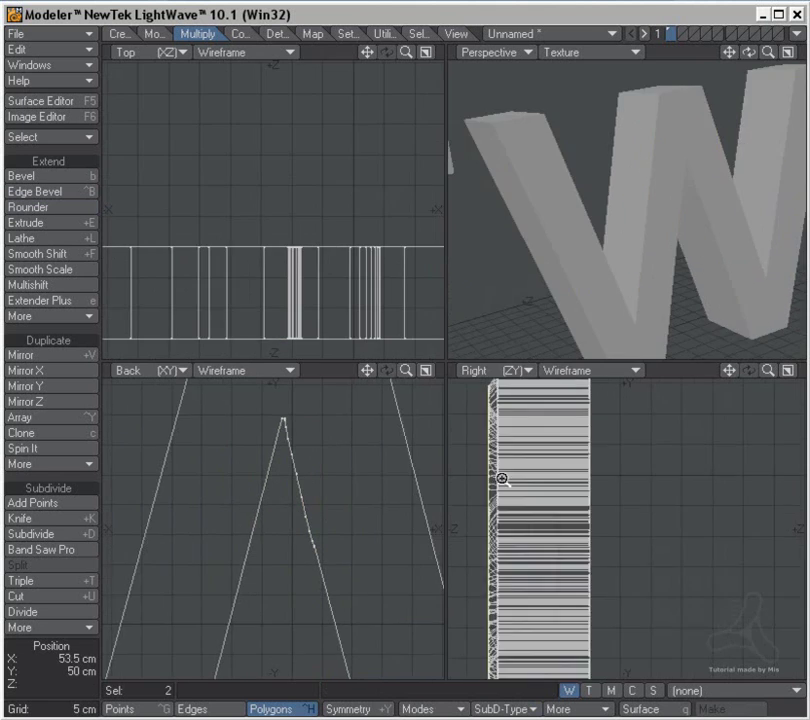
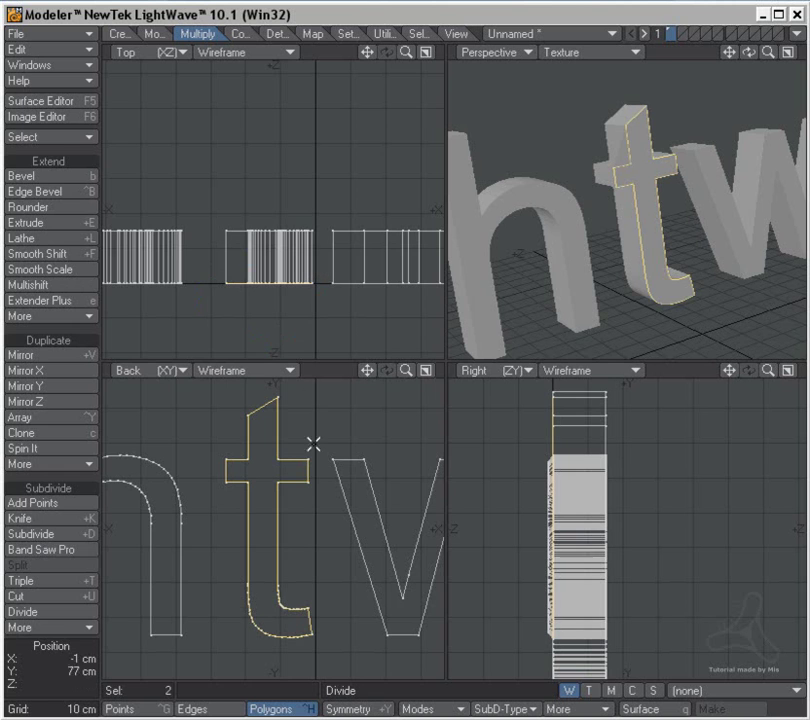
# Deselect the flat "t" in the upper text, keeping only the front face of the extruded "t" selected.
pyautogui.keyDown('alt'); pyautogui.moveTo(298, 557); pyautogui.dragTo(270, 524); pyautogui.keyUp('alt')
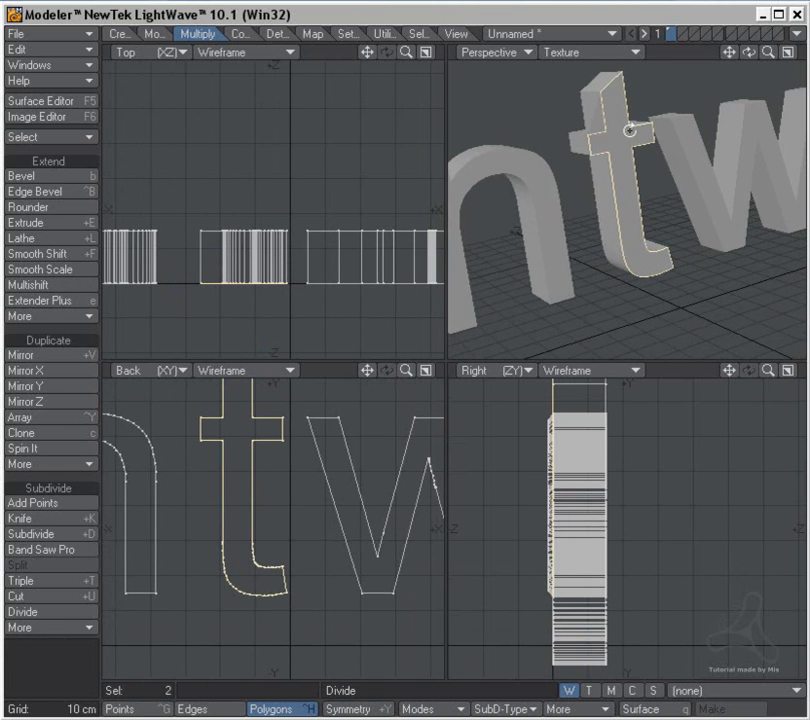
pyautogui.keyDown('alt'); pyautogui.moveTo(629, 129); pyautogui.dragTo(643, 140); pyautogui.keyUp('alt')
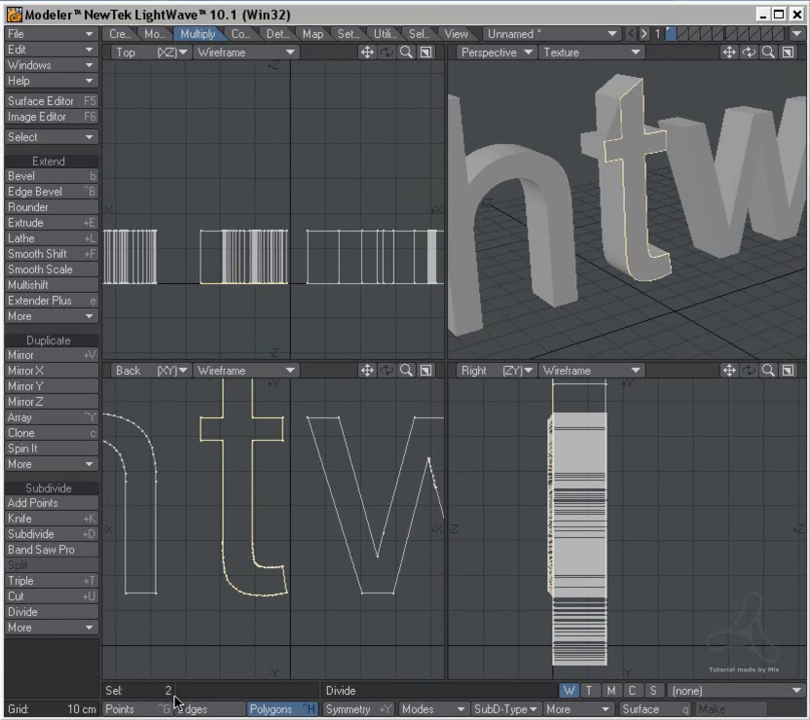
pyautogui.press('a')
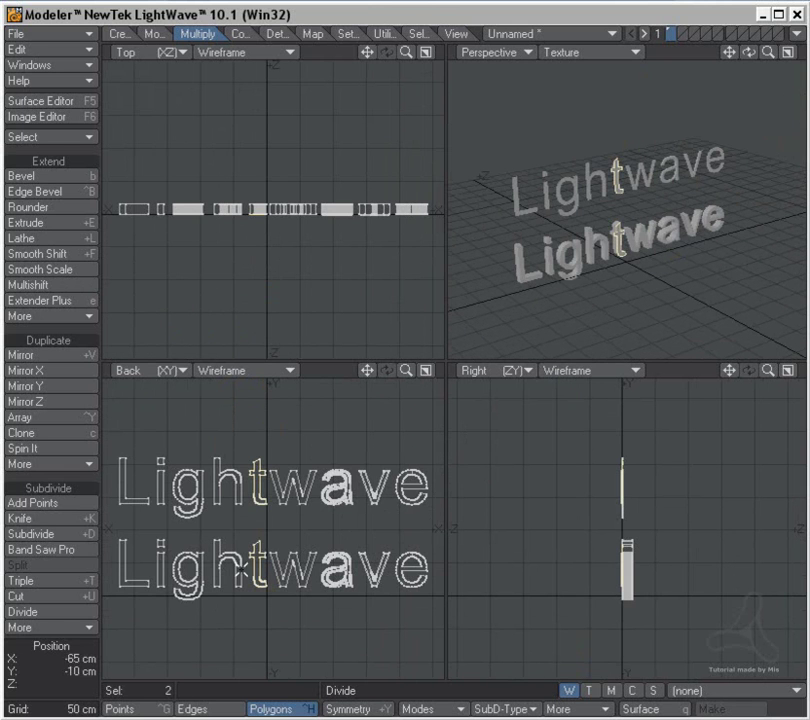
pyautogui.click(262, 478)
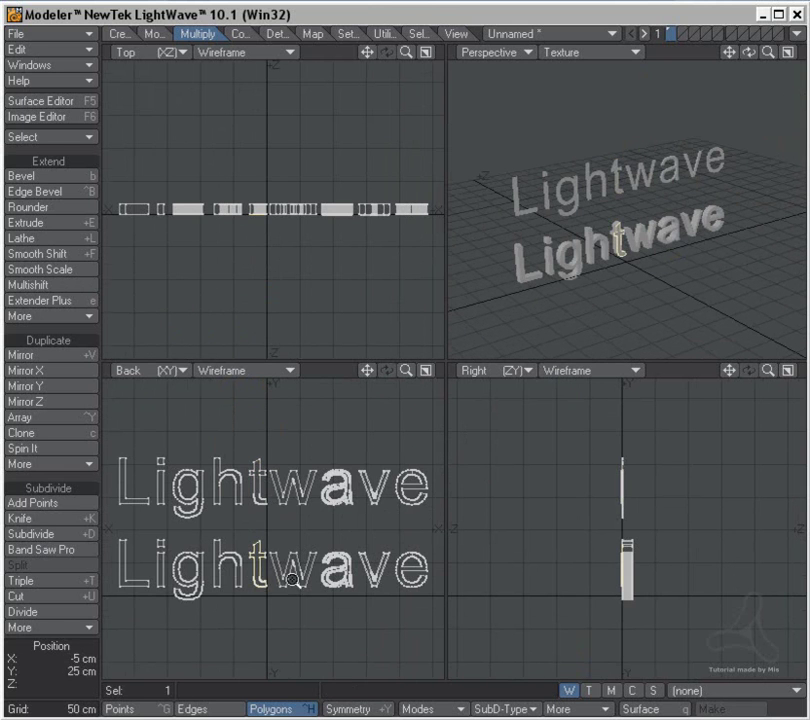
# Round the edges of the extruded "t" with Rounder, setting the inset distance to 1 cm.
pyautogui.scroll(8, 262, 578)
pyautogui.keyDown('alt'); pyautogui.moveTo(285, 525); pyautogui.dragTo(286, 533); pyautogui.keyUp('alt')
pyautogui.keyDown('alt'); pyautogui.moveTo(585, 237); pyautogui.dragTo(460, 258); pyautogui.keyUp('alt')
pyautogui.keyDown('ctrl'); pyautogui.keyDown('alt'); pyautogui.moveTo(243, 233); pyautogui.dragTo(290, 243); pyautogui.keyUp('alt'); pyautogui.keyUp('ctrl')
pyautogui.keyDown('alt'); pyautogui.moveTo(290, 243); pyautogui.dragTo(309, 239); pyautogui.keyUp('alt')
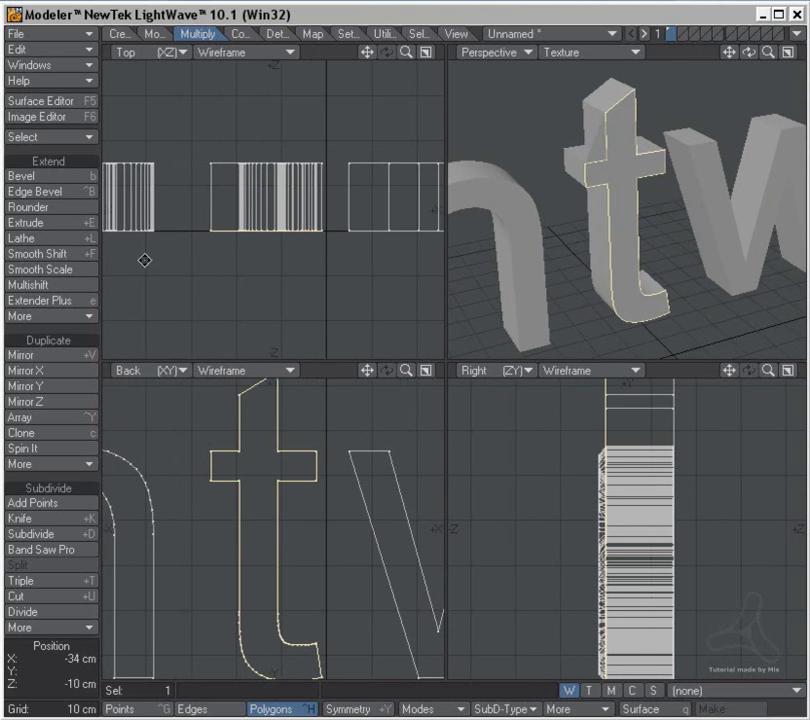
pyautogui.click(73, 207)
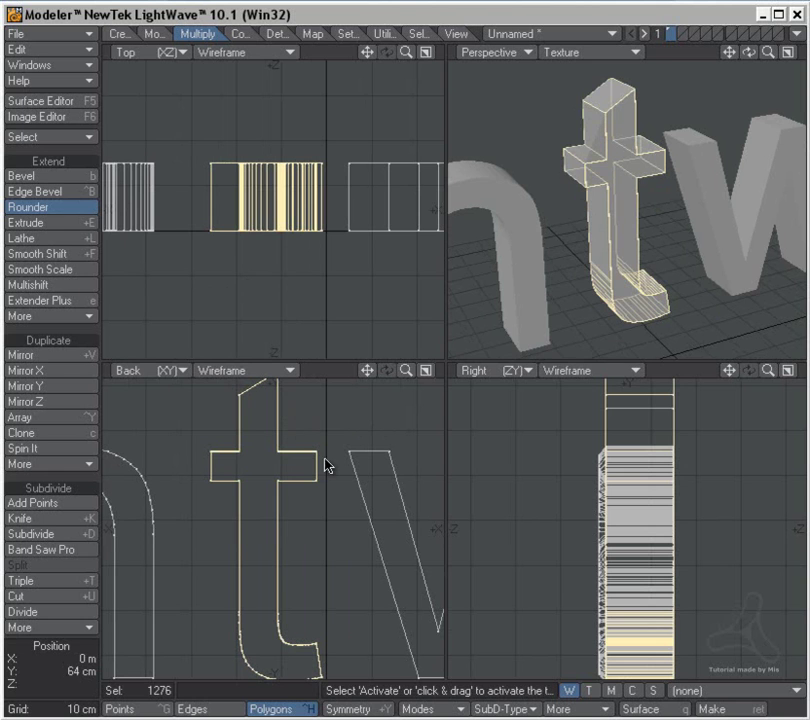
pyautogui.scroll(5, 354, 427)
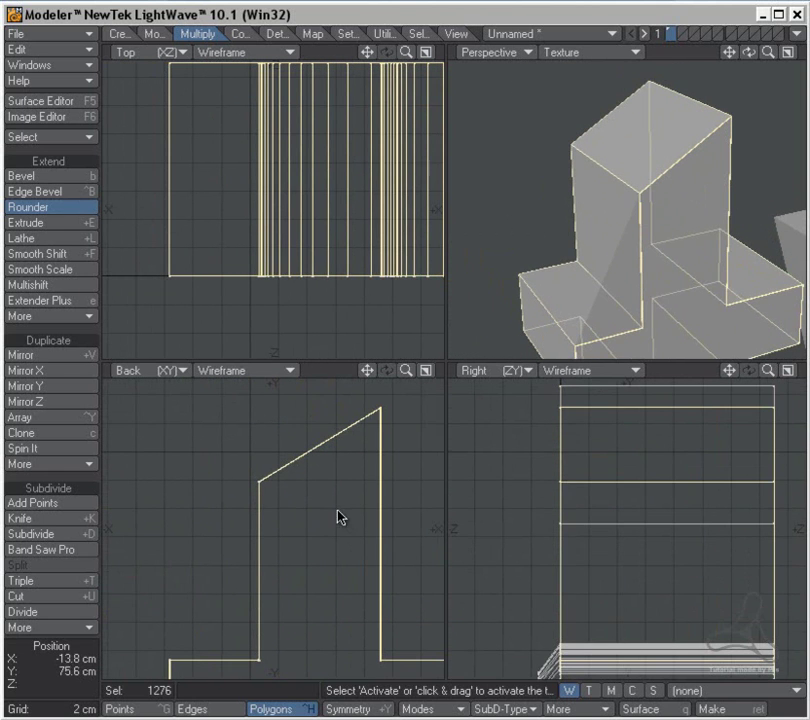
pyautogui.press('n')
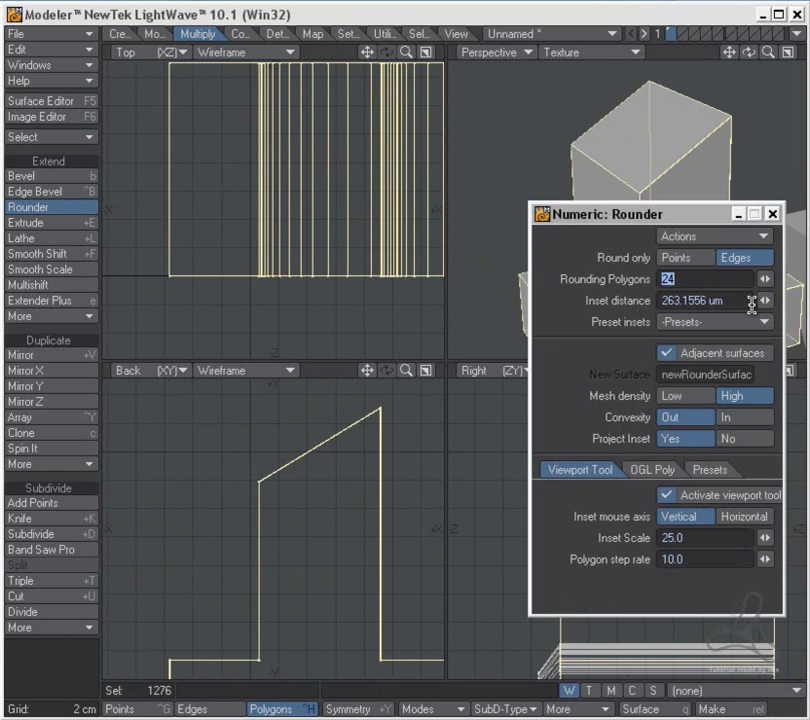
pyautogui.moveTo(764, 300); pyautogui.dragTo(783, 300)
# Inspect the rounded edges of the "t" up close and set the number of rounding polygons to 8.
pyautogui.keyDown('alt'); pyautogui.moveTo(302, 243); pyautogui.dragTo(255, 166); pyautogui.keyUp('alt')
pyautogui.keyDown('alt'); pyautogui.keyDown('shift'); pyautogui.moveTo(625, 159); pyautogui.dragTo(599, 84); pyautogui.keyUp('shift'); pyautogui.keyUp('alt')
pyautogui.keyDown('ctrl'); pyautogui.keyDown('alt'); pyautogui.moveTo(548, 137); pyautogui.dragTo(631, 137); pyautogui.keyUp('alt'); pyautogui.keyUp('ctrl')
pyautogui.keyDown('alt'); pyautogui.moveTo(318, 474); pyautogui.dragTo(362, 329); pyautogui.keyUp('alt')
pyautogui.keyDown('alt'); pyautogui.moveTo(220, 524); pyautogui.dragTo(207, 524); pyautogui.keyUp('alt')
pyautogui.keyDown('alt'); pyautogui.moveTo(479, 246); pyautogui.dragTo(514, 286); pyautogui.keyUp('alt')
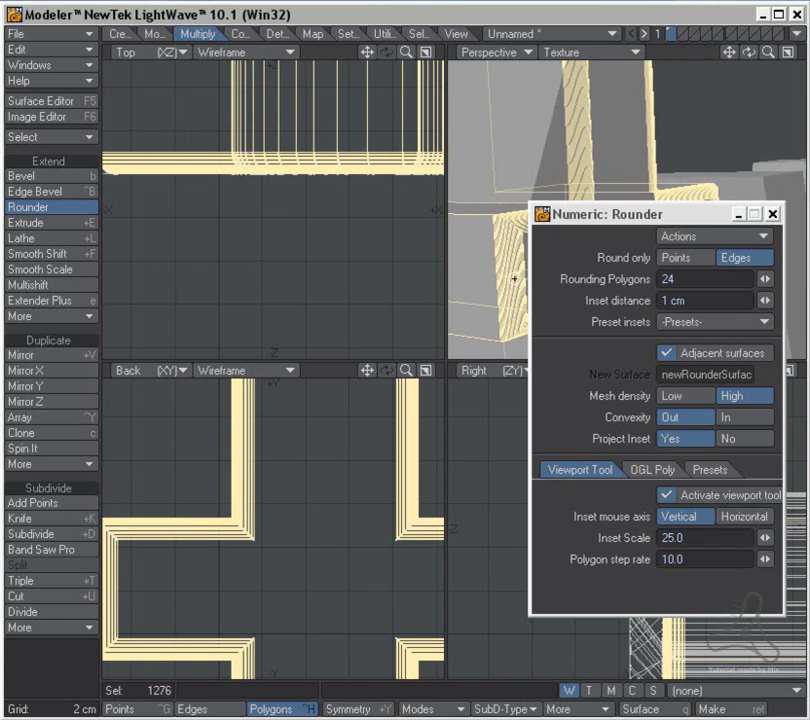
pyautogui.keyDown('alt'); pyautogui.moveTo(611, 137); pyautogui.dragTo(620, 190); pyautogui.keyUp('alt')
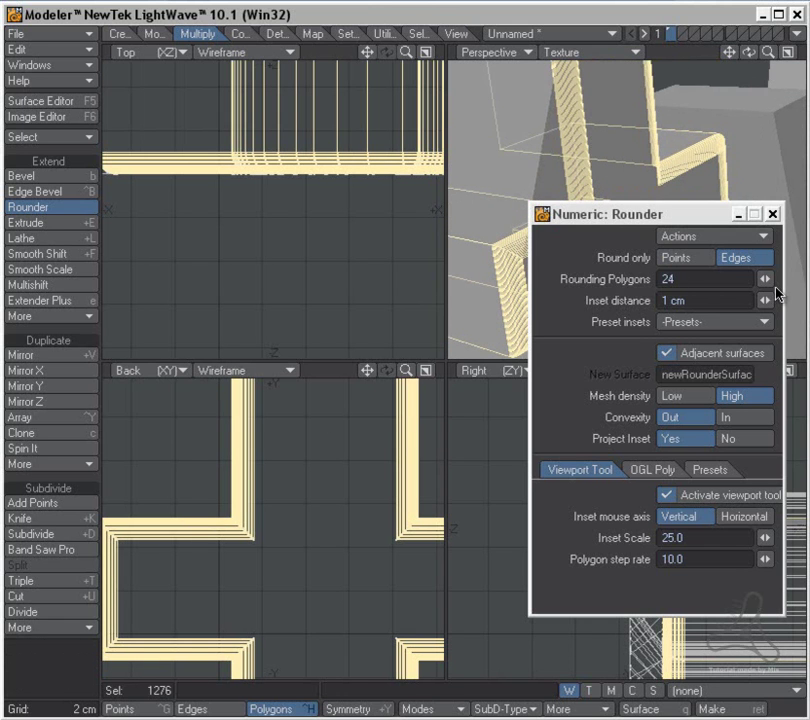
pyautogui.moveTo(766, 280); pyautogui.dragTo(701, 281)
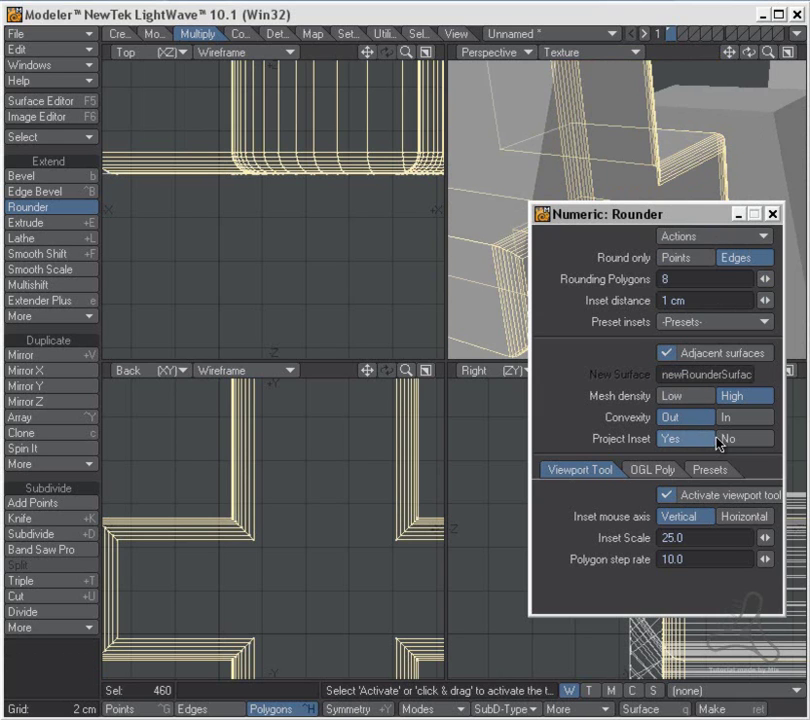
# Finish the Rounder operation on the extruded "t", close its numeric settings and deselect all polygons.
pyautogui.press('space')
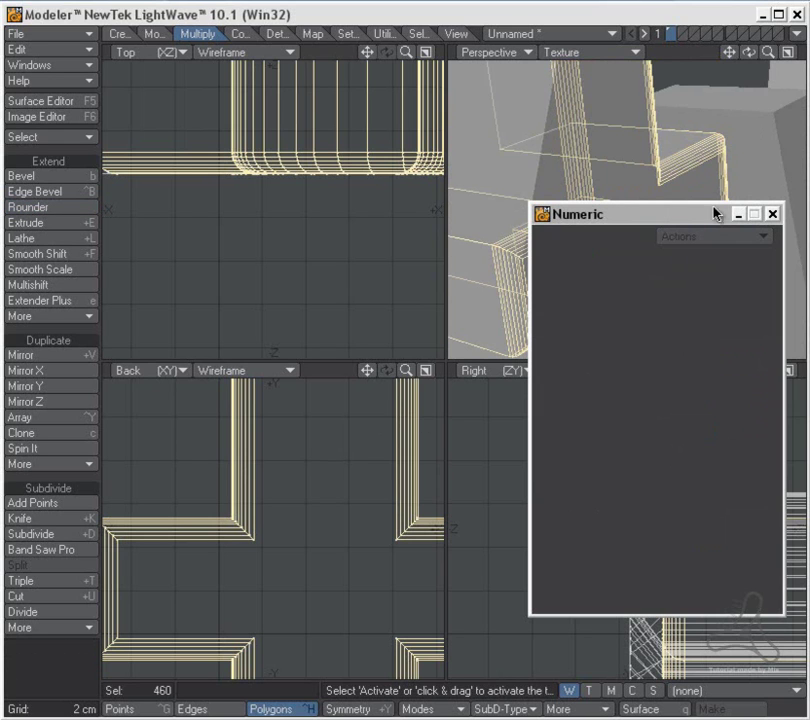
pyautogui.click(773, 213)
pyautogui.click(89, 658)
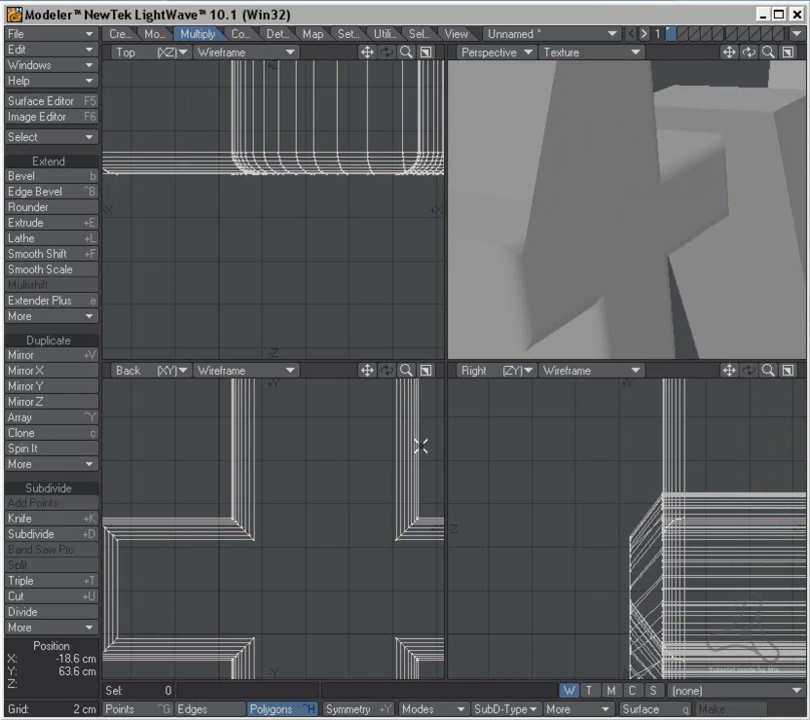
# Examine the rounded edges of the extruded "t" from several angles, along with the neighbouring letters and the whole text.
pyautogui.keyDown('alt'); pyautogui.moveTo(714, 219); pyautogui.dragTo(575, 210); pyautogui.keyUp('alt')
pyautogui.keyDown('alt'); pyautogui.keyDown('shift'); pyautogui.moveTo(732, 240); pyautogui.dragTo(718, 275); pyautogui.keyUp('shift'); pyautogui.keyUp('alt')
pyautogui.keyDown('ctrl'); pyautogui.keyDown('alt'); pyautogui.moveTo(718, 275); pyautogui.dragTo(610, 278); pyautogui.keyUp('alt'); pyautogui.keyUp('ctrl')
pyautogui.keyDown('alt'); pyautogui.moveTo(610, 278); pyautogui.dragTo(561, 188); pyautogui.keyUp('alt')
pyautogui.keyDown('alt'); pyautogui.keyDown('shift'); pyautogui.moveTo(642, 233); pyautogui.dragTo(552, 170); pyautogui.keyUp('shift'); pyautogui.keyUp('alt')
pyautogui.keyDown('ctrl'); pyautogui.keyDown('alt'); pyautogui.moveTo(636, 208); pyautogui.dragTo(560, 215); pyautogui.keyUp('alt'); pyautogui.keyUp('ctrl')
pyautogui.keyDown('alt'); pyautogui.keyDown('shift'); pyautogui.moveTo(701, 258); pyautogui.dragTo(743, 246); pyautogui.keyUp('shift'); pyautogui.keyUp('alt')
pyautogui.keyDown('alt'); pyautogui.keyDown('shift'); pyautogui.moveTo(553, 154); pyautogui.dragTo(760, 242); pyautogui.keyUp('shift'); pyautogui.keyUp('alt')
pyautogui.keyDown('ctrl'); pyautogui.keyDown('alt'); pyautogui.moveTo(620, 256); pyautogui.dragTo(698, 280); pyautogui.keyUp('alt'); pyautogui.keyUp('ctrl')
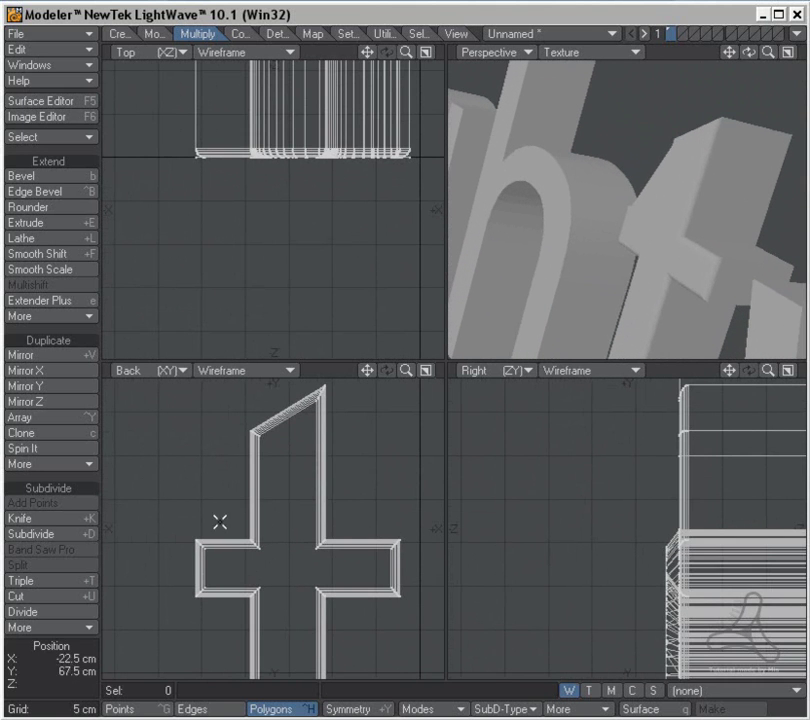
pyautogui.moveTo(654, 247)
pyautogui.keyDown('alt'); pyautogui.mouseDown()
pyautogui.moveTo(750, 262)
pyautogui.moveTo(678, 304)
pyautogui.moveTo(597, 247)
pyautogui.moveTo(689, 250)
pyautogui.moveTo(562, 219)
pyautogui.moveTo(588, 237)
pyautogui.moveTo(667, 242)
pyautogui.moveTo(658, 255)
pyautogui.mouseUp(); pyautogui.keyUp('alt')
pyautogui.press('a')
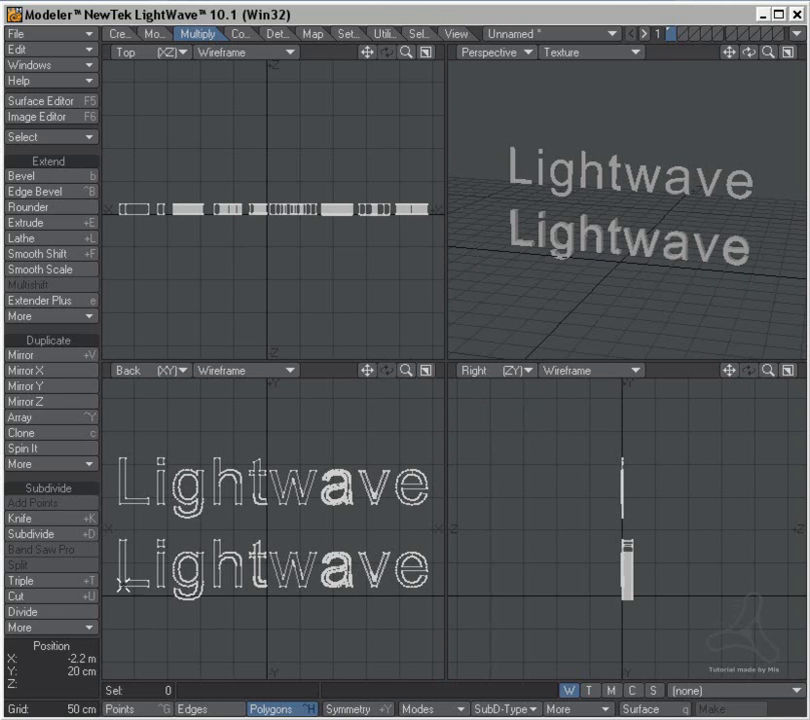
# Select the lower extruded "Lightwave" text and try to curve it backwards with the Bend tool.
pyautogui.keyDown('ctrl'); pyautogui.keyDown('alt'); pyautogui.moveTo(150, 575); pyautogui.dragTo(280, 562); pyautogui.keyUp('alt'); pyautogui.keyUp('ctrl')
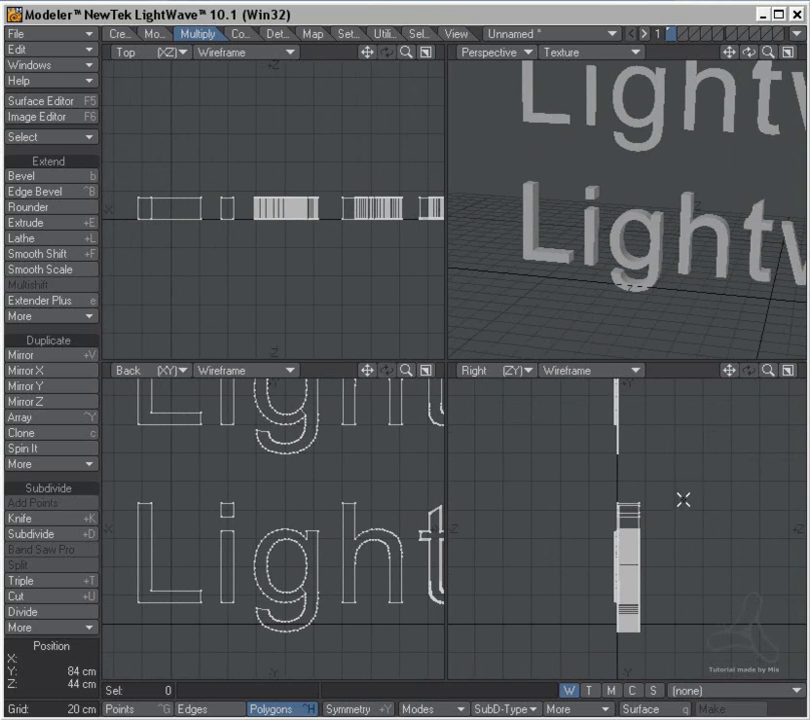
pyautogui.moveTo(683, 492)
pyautogui.mouseDown(button='right')
pyautogui.moveTo(575, 584)
pyautogui.moveTo(730, 575)
pyautogui.mouseUp(button='right')
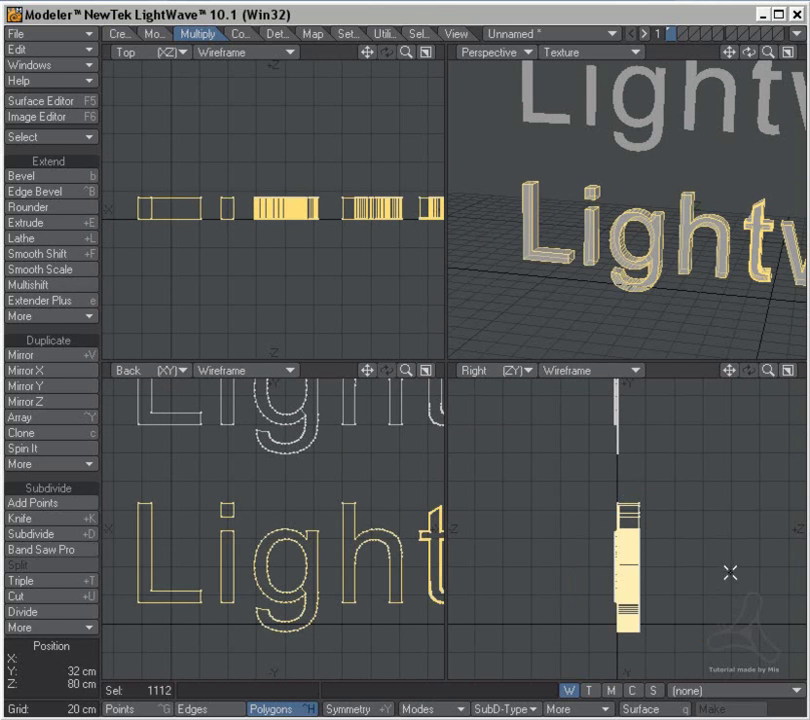
pyautogui.click(156, 34)
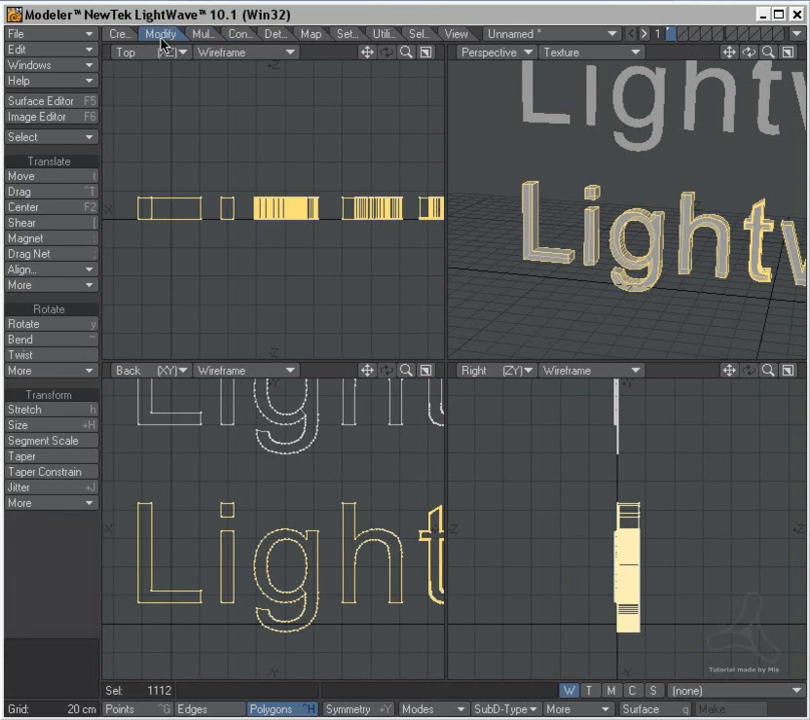
pyautogui.click(56, 340)
pyautogui.moveTo(345, 284); pyautogui.dragTo(297, 126)
# Examine the bent letters from several angles, undo the bend and deselect the extruded text.
pyautogui.keyDown('ctrl'); pyautogui.keyDown('alt'); pyautogui.moveTo(503, 232); pyautogui.dragTo(648, 258); pyautogui.keyUp('alt'); pyautogui.keyUp('ctrl')
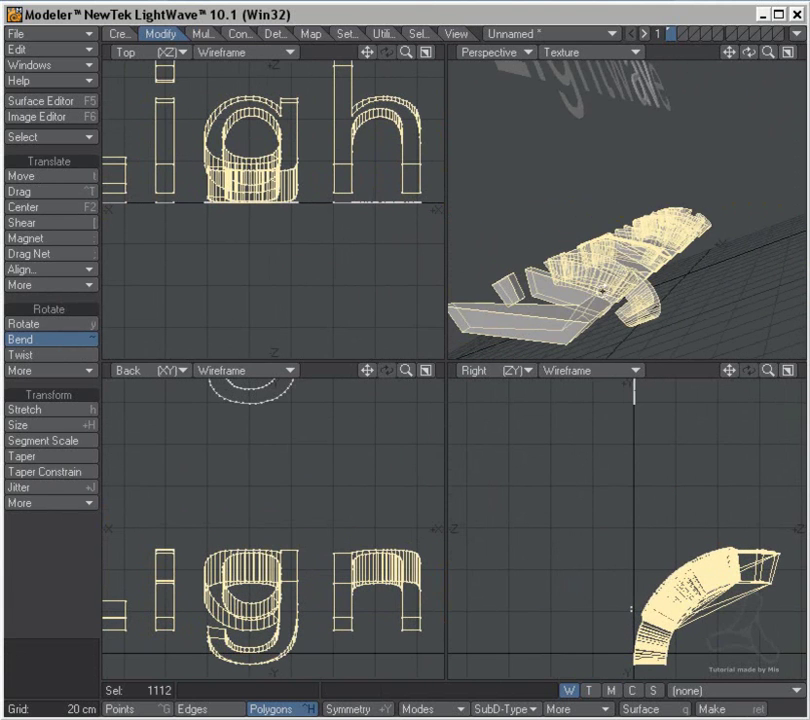
pyautogui.moveTo(583, 275)
pyautogui.keyDown('alt'); pyautogui.mouseDown()
pyautogui.moveTo(716, 231)
pyautogui.moveTo(570, 283)
pyautogui.mouseUp(); pyautogui.keyUp('alt')
pyautogui.keyDown('alt'); pyautogui.moveTo(621, 238); pyautogui.dragTo(705, 226); pyautogui.keyUp('alt')
pyautogui.keyDown('alt'); pyautogui.moveTo(705, 226); pyautogui.dragTo(658, 200); pyautogui.keyUp('alt')
pyautogui.keyDown('alt'); pyautogui.keyDown('shift'); pyautogui.moveTo(738, 220); pyautogui.dragTo(650, 218); pyautogui.keyUp('shift'); pyautogui.keyUp('alt')
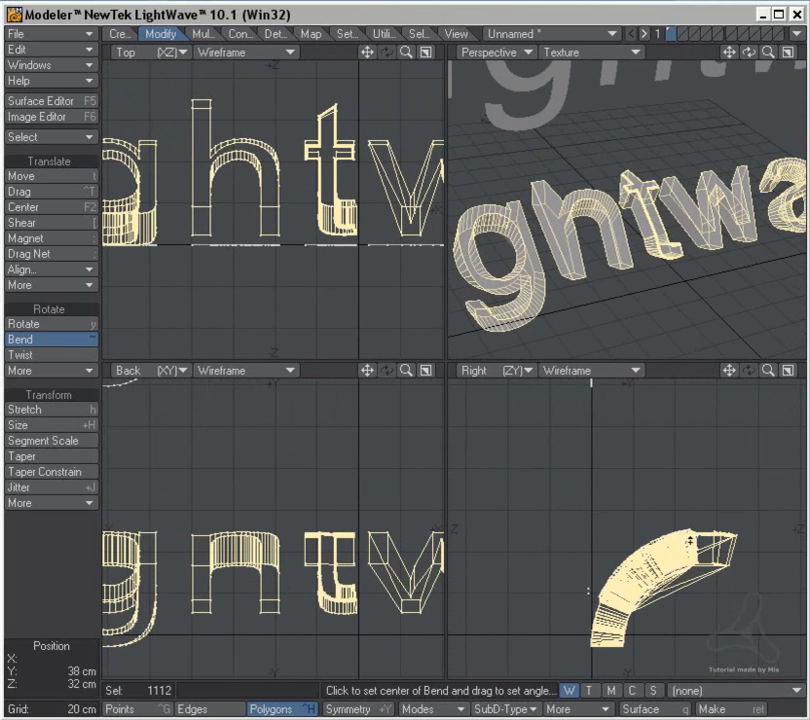
pyautogui.press('u')
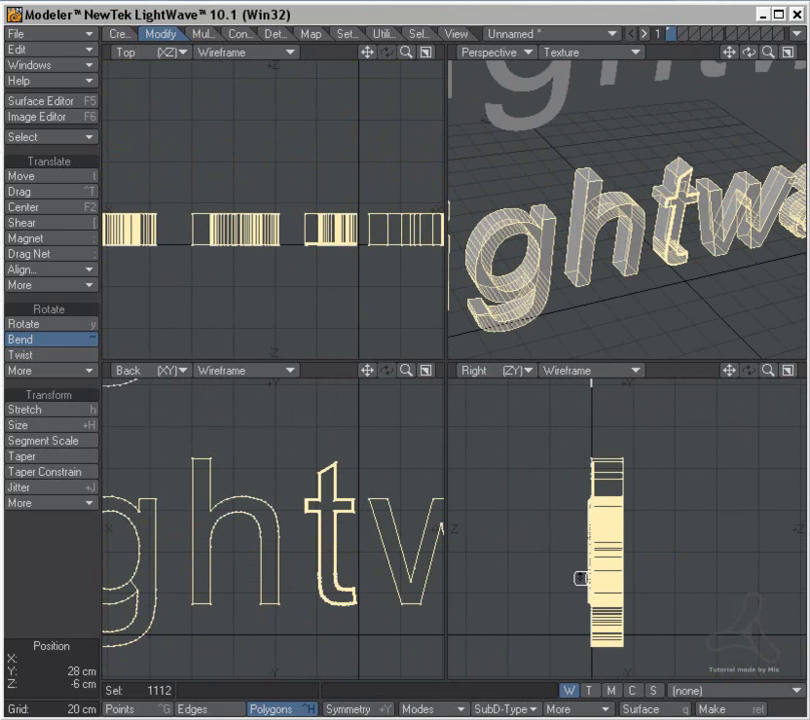
pyautogui.click(66, 604)
pyautogui.press('a')
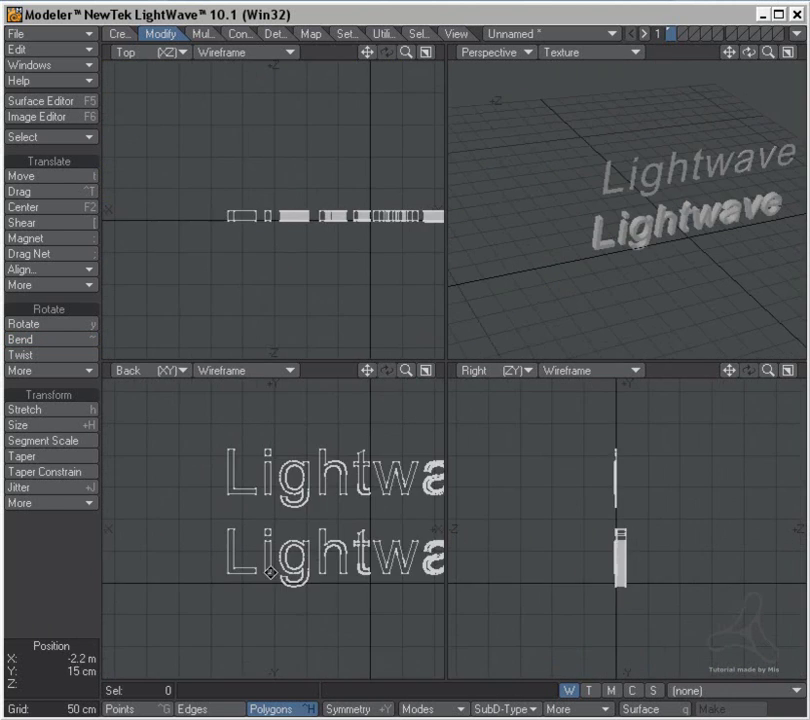
# Duplicate the flat "Lightwave" text and move one copy up above the other.
pyautogui.keyDown('alt'); pyautogui.moveTo(357, 525); pyautogui.dragTo(274, 559); pyautogui.keyUp('alt')
pyautogui.moveTo(412, 450)
pyautogui.mouseDown(button='right')
pyautogui.moveTo(128, 481)
pyautogui.moveTo(186, 542)
pyautogui.moveTo(313, 549)
pyautogui.mouseUp(button='right')
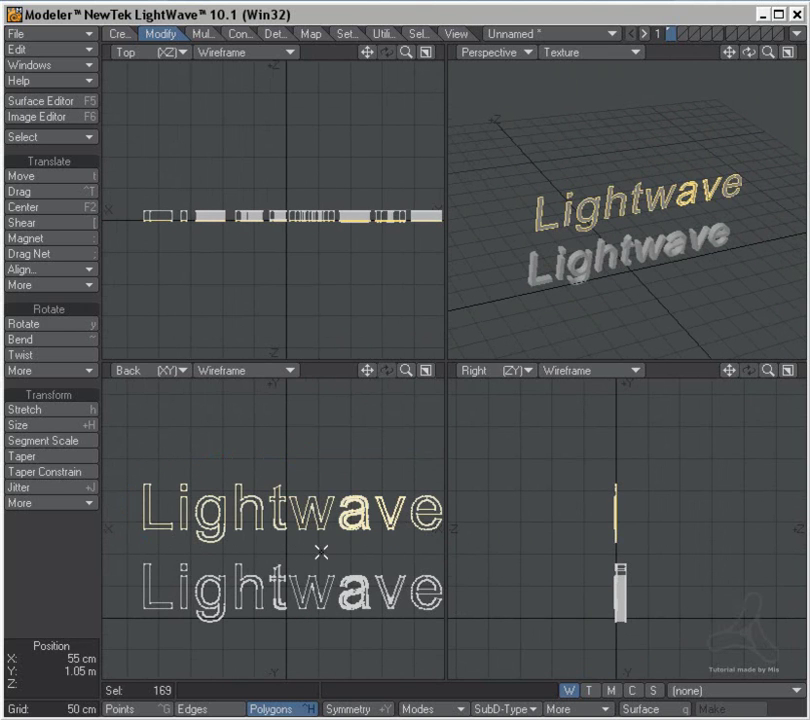
pyautogui.press('t')
pyautogui.moveTo(320, 551); pyautogui.dragTo(321, 455)
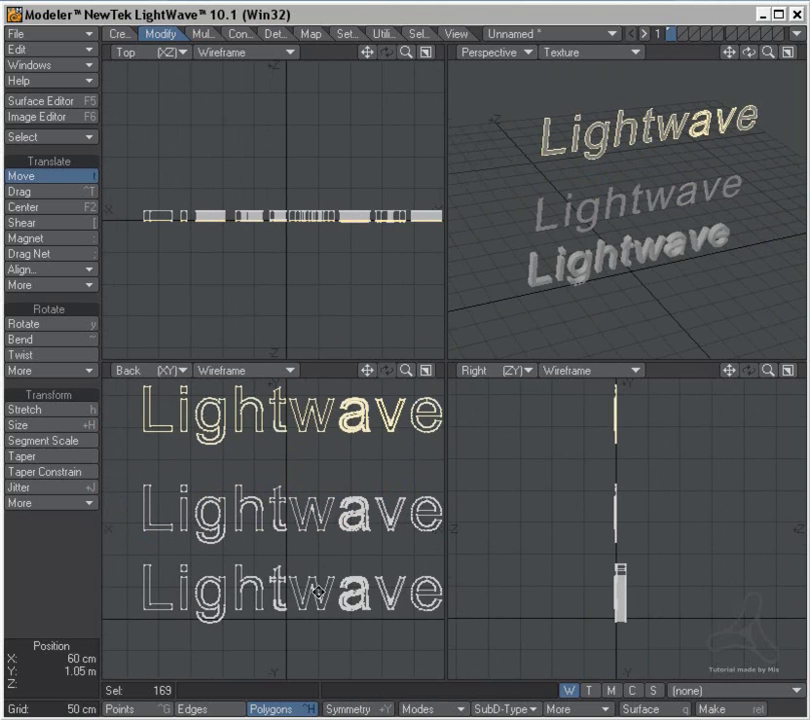
# Cut the selected topmost flat text and paste it into the empty layer 2.
pyautogui.keyDown('alt'); pyautogui.moveTo(322, 573); pyautogui.dragTo(309, 644); pyautogui.keyUp('alt')
pyautogui.keyDown('ctrl'); pyautogui.keyDown('alt'); pyautogui.moveTo(275, 173); pyautogui.dragTo(412, 210); pyautogui.keyUp('alt'); pyautogui.keyUp('ctrl')
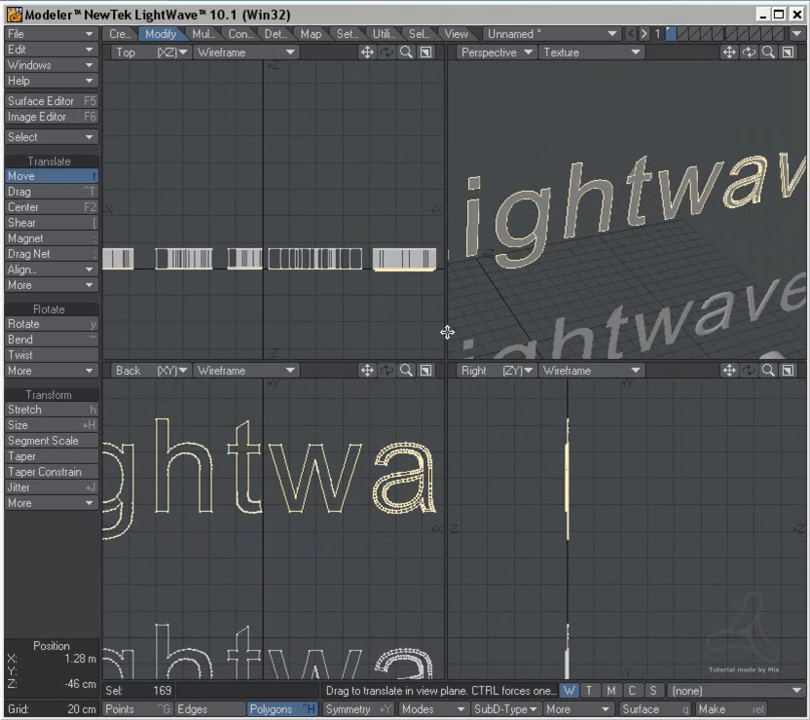
pyautogui.press('Delete')
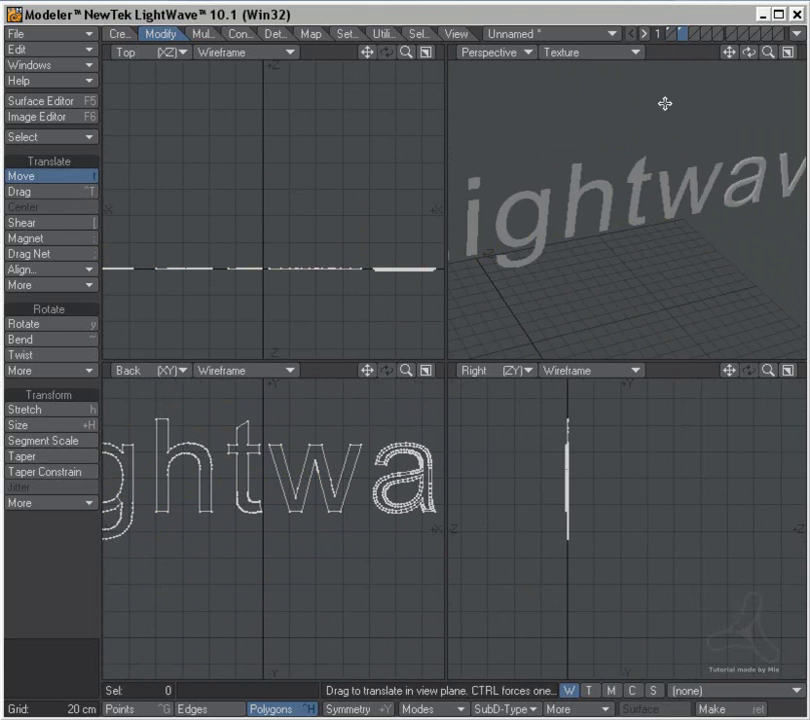
# Extrude the flat text in layer 2 backwards along the Z axis into 3D letters.
pyautogui.hotkey('shift', 'e')
pyautogui.moveTo(582, 474); pyautogui.dragTo(615, 473)
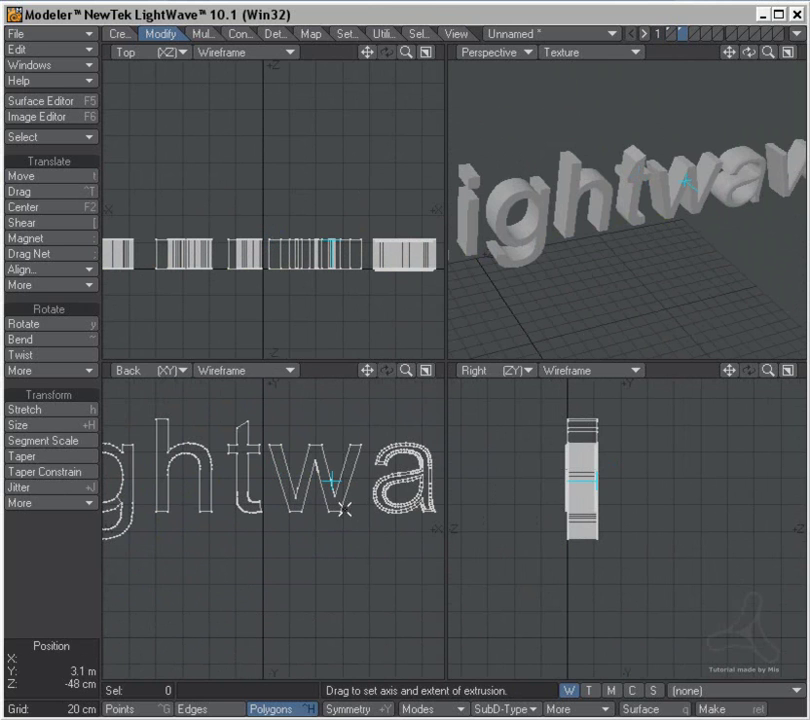
pyautogui.press('space')
pyautogui.press('a')
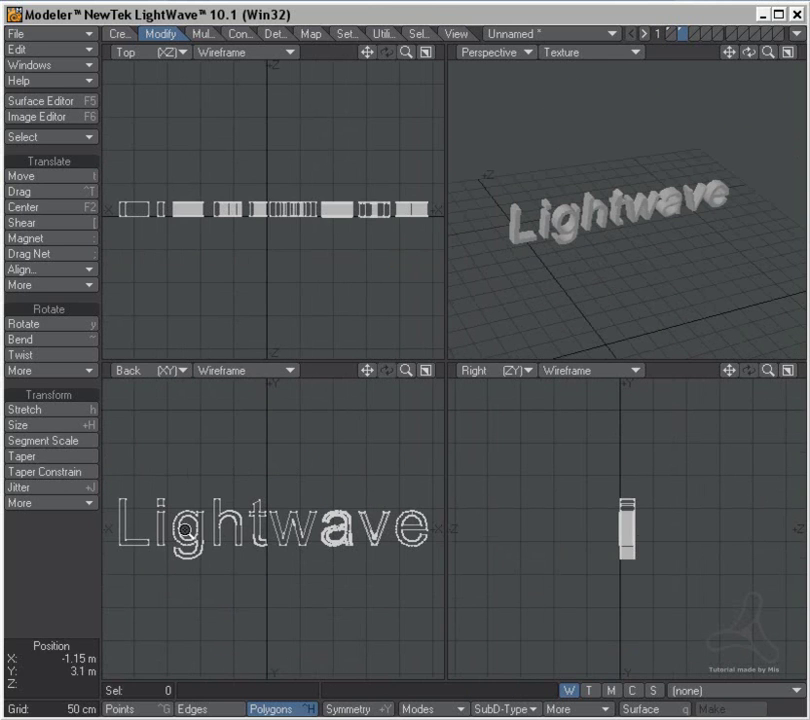
# Slice the extruded text with Julienne2 along the Y axis using 20 divisions and check the cuts on the letters.
pyautogui.click(203, 36)
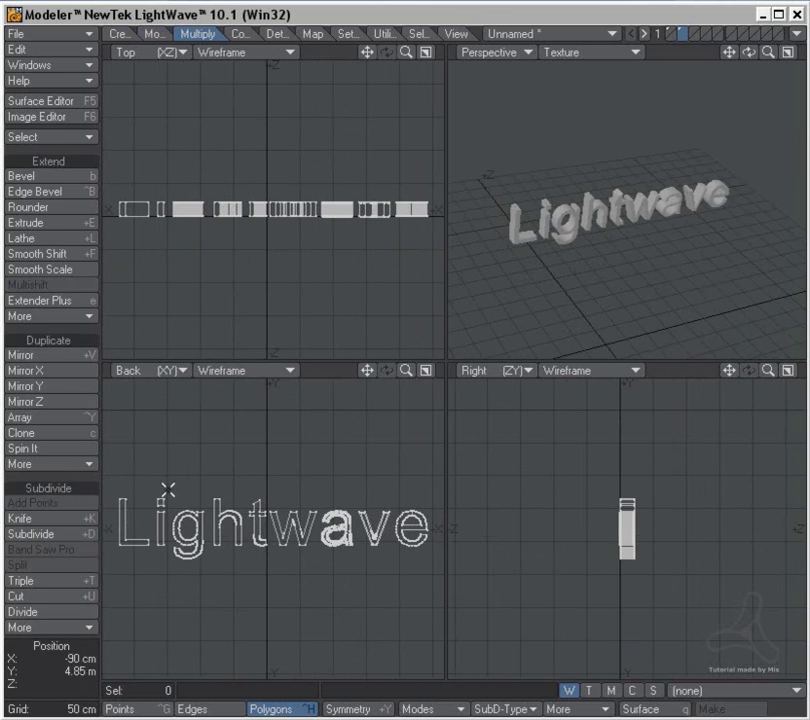
pyautogui.click(76, 630)
pyautogui.moveTo(82, 644)
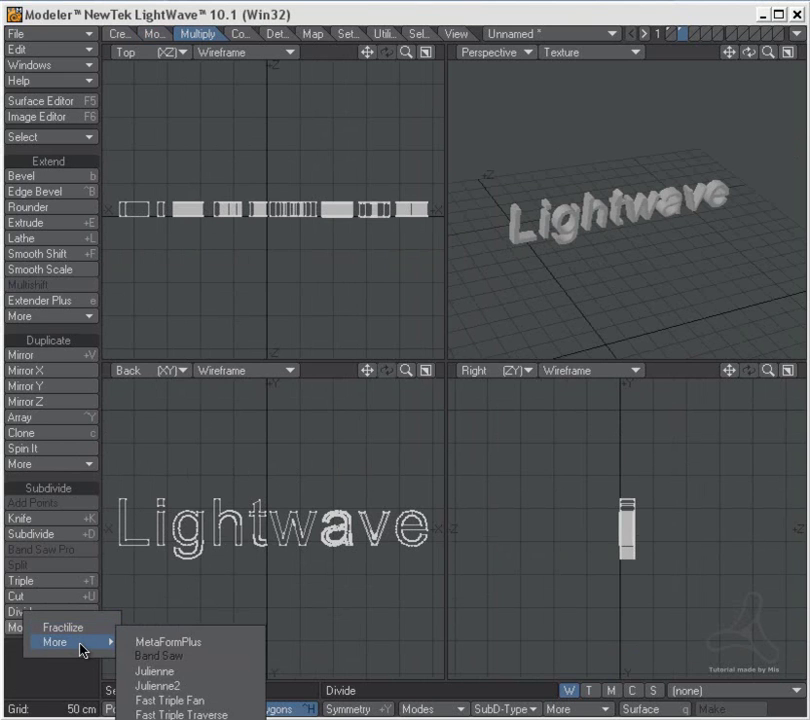
pyautogui.click(198, 687)
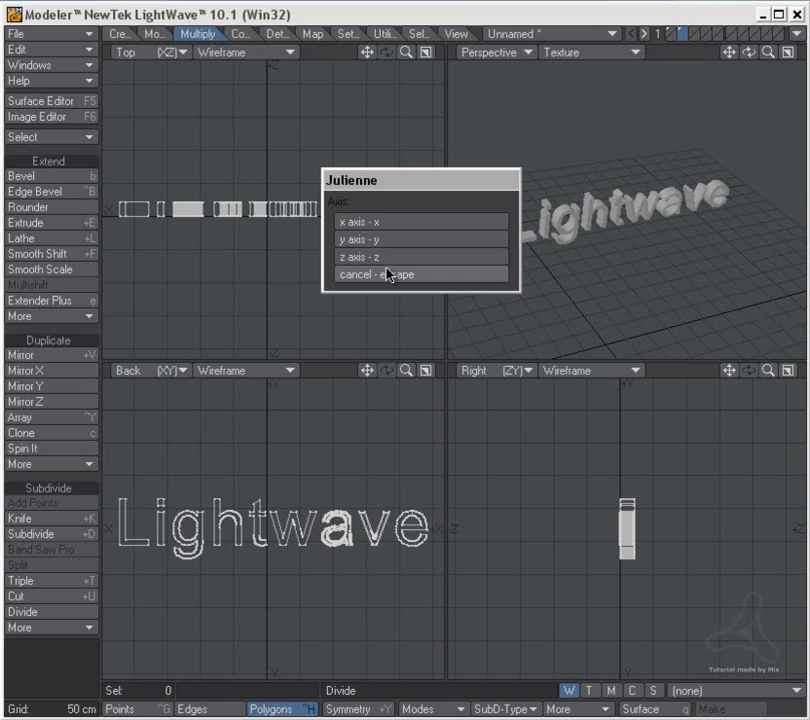
pyautogui.click(397, 240)
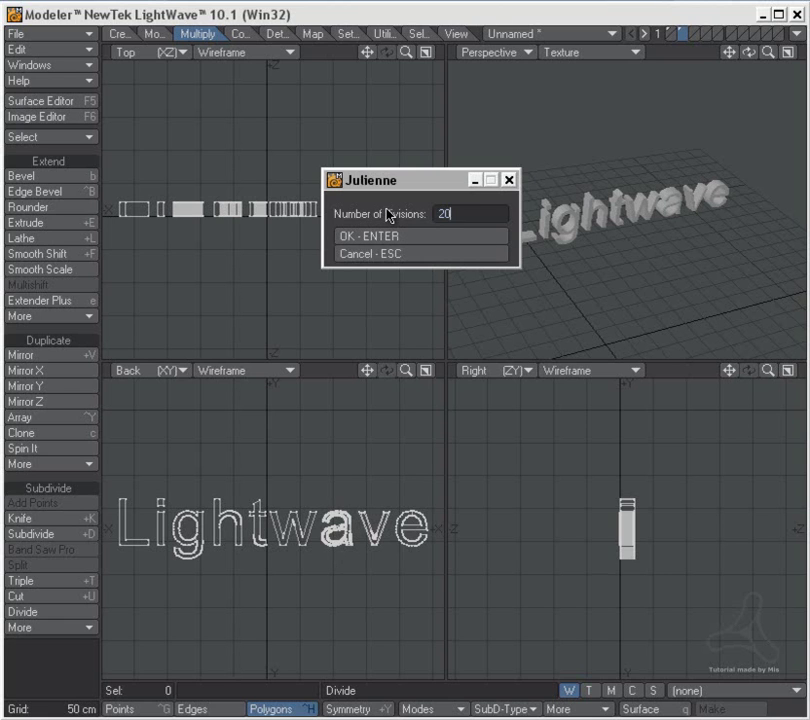
pyautogui.click(409, 238)
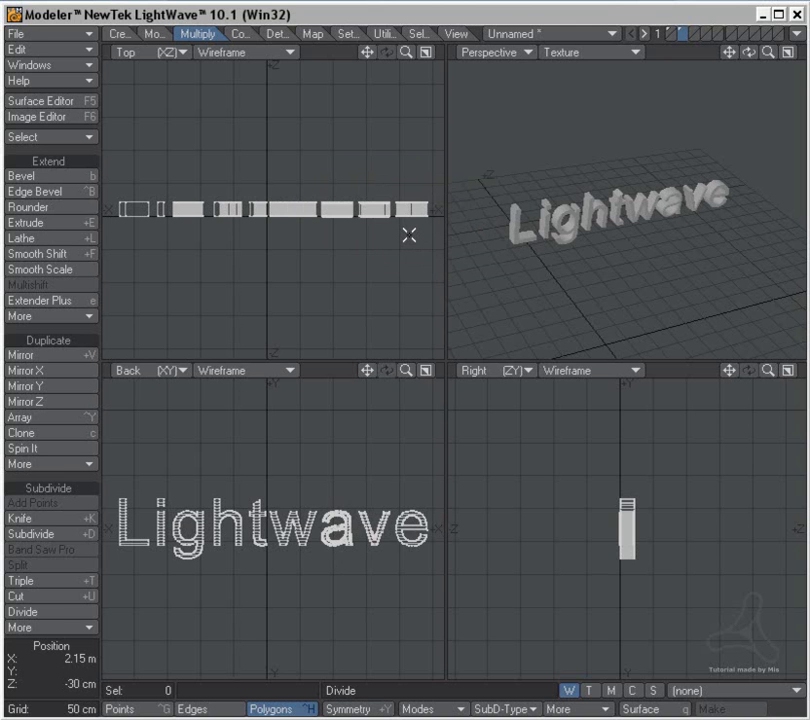
pyautogui.keyDown('ctrl'); pyautogui.keyDown('alt'); pyautogui.moveTo(295, 530); pyautogui.dragTo(551, 521); pyautogui.keyUp('alt'); pyautogui.keyUp('ctrl')
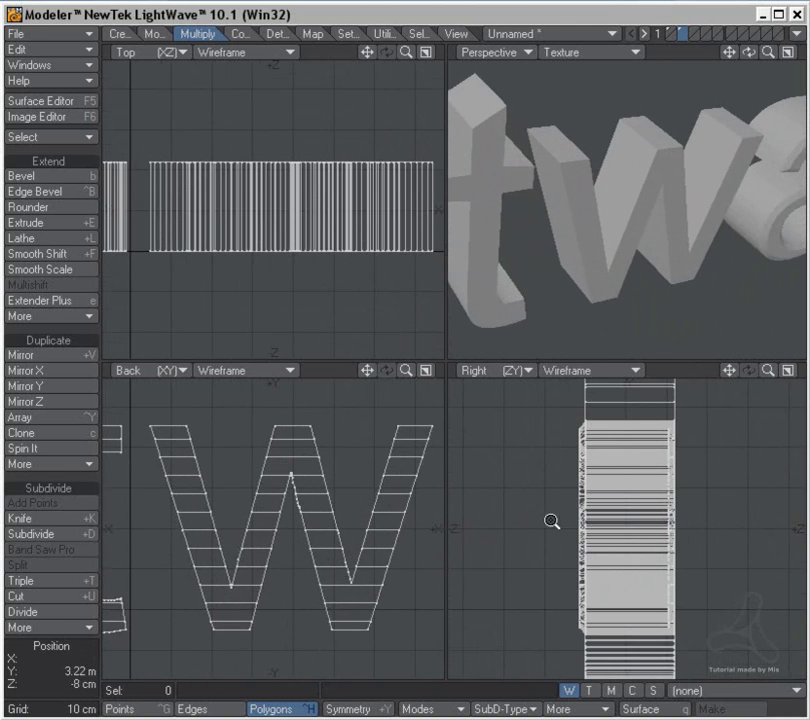
pyautogui.keyDown('alt'); pyautogui.keyDown('shift'); pyautogui.moveTo(264, 524); pyautogui.dragTo(417, 517); pyautogui.keyUp('shift'); pyautogui.keyUp('alt')
pyautogui.moveTo(604, 235)
pyautogui.keyDown('alt'); pyautogui.mouseDown()
pyautogui.moveTo(701, 212)
pyautogui.moveTo(689, 239)
pyautogui.moveTo(710, 241)
pyautogui.moveTo(515, 192)
pyautogui.moveTo(593, 237)
pyautogui.mouseUp(); pyautogui.keyUp('alt')
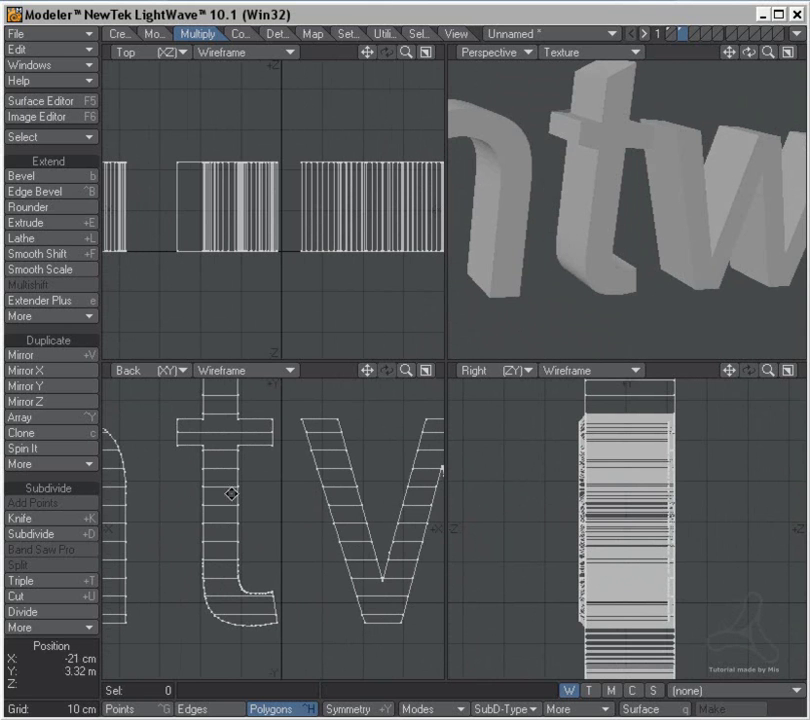
pyautogui.scroll(-5, 300, 505)
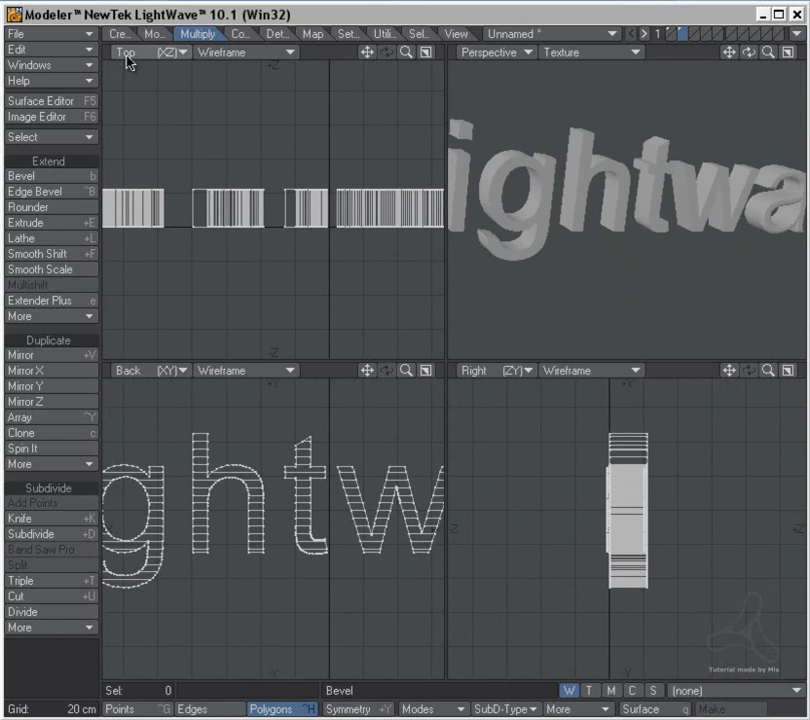
# Bend the sliced "Lightwave" text backwards by 90 degrees.
pyautogui.click(156, 35)
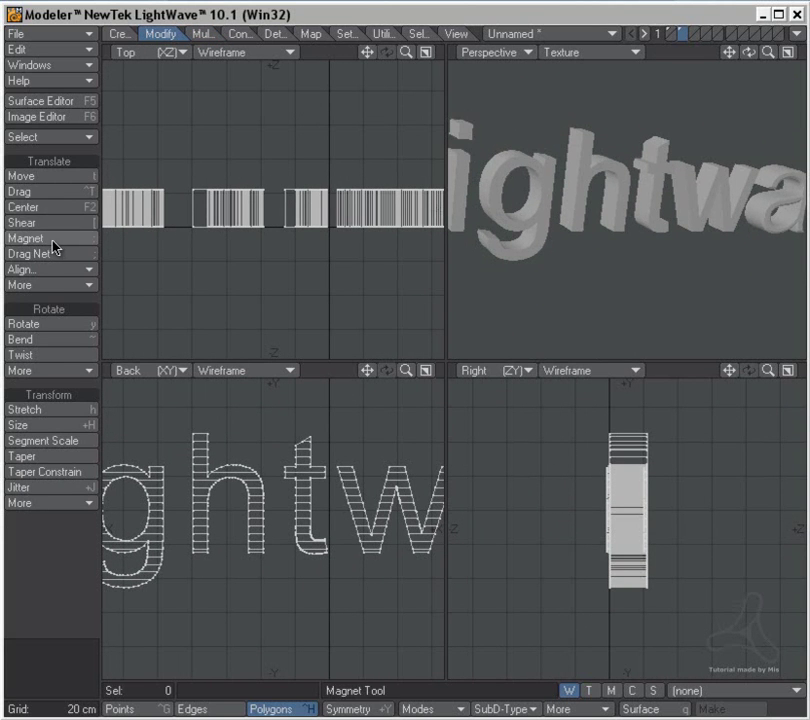
pyautogui.click(40, 339)
pyautogui.moveTo(326, 211); pyautogui.dragTo(386, 211)
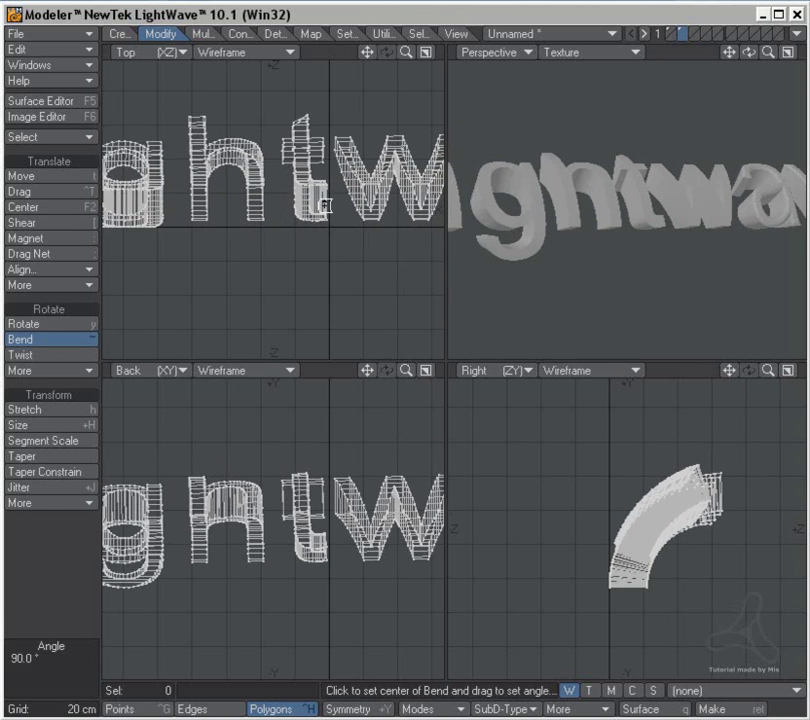
# Examine the curved sliced letters from the side and undo the 90-degree bend.
pyautogui.keyDown('alt'); pyautogui.moveTo(624, 246); pyautogui.dragTo(706, 202); pyautogui.keyUp('alt')
pyautogui.keyDown('ctrl'); pyautogui.keyDown('alt'); pyautogui.moveTo(605, 214); pyautogui.dragTo(630, 244); pyautogui.keyUp('alt'); pyautogui.keyUp('ctrl')
pyautogui.keyDown('alt'); pyautogui.moveTo(702, 236); pyautogui.dragTo(629, 222); pyautogui.keyUp('alt')
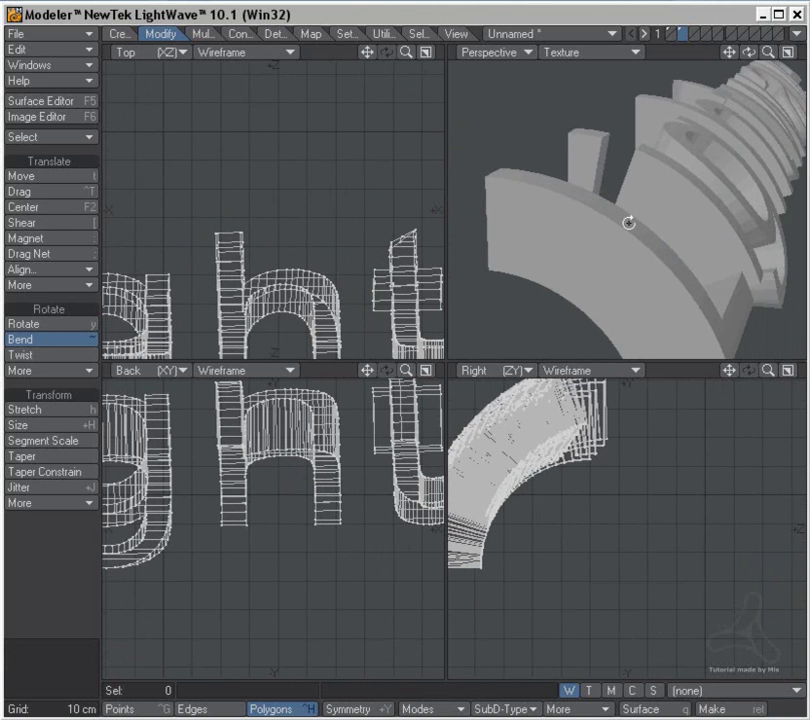
pyautogui.press('a')
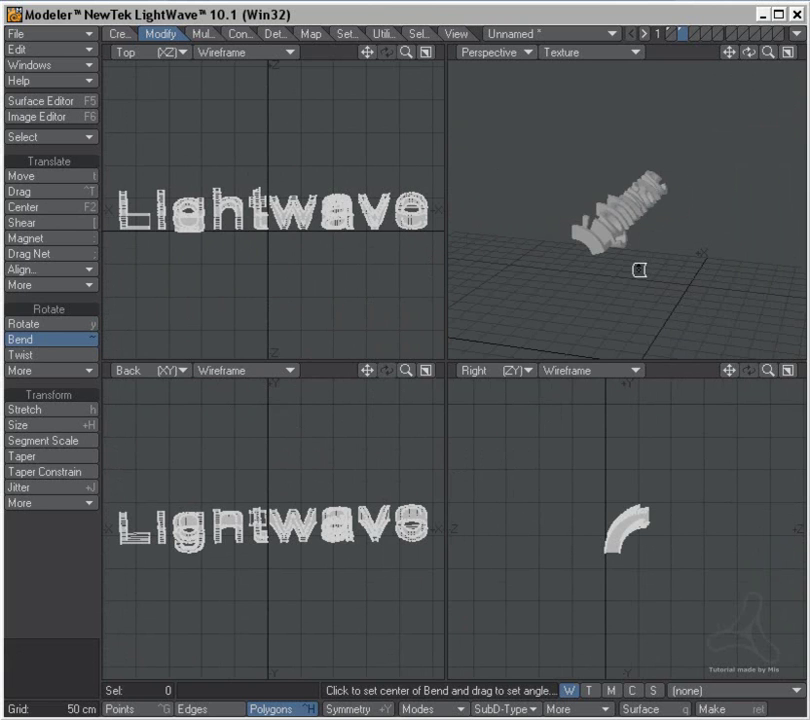
pyautogui.press('u')
# Create a long cylinder along the X axis in layer 3 around the background layer 2 text, and swap foreground and background layers.
pyautogui.click(691, 31)
pyautogui.click(680, 38)
pyautogui.click(124, 33)
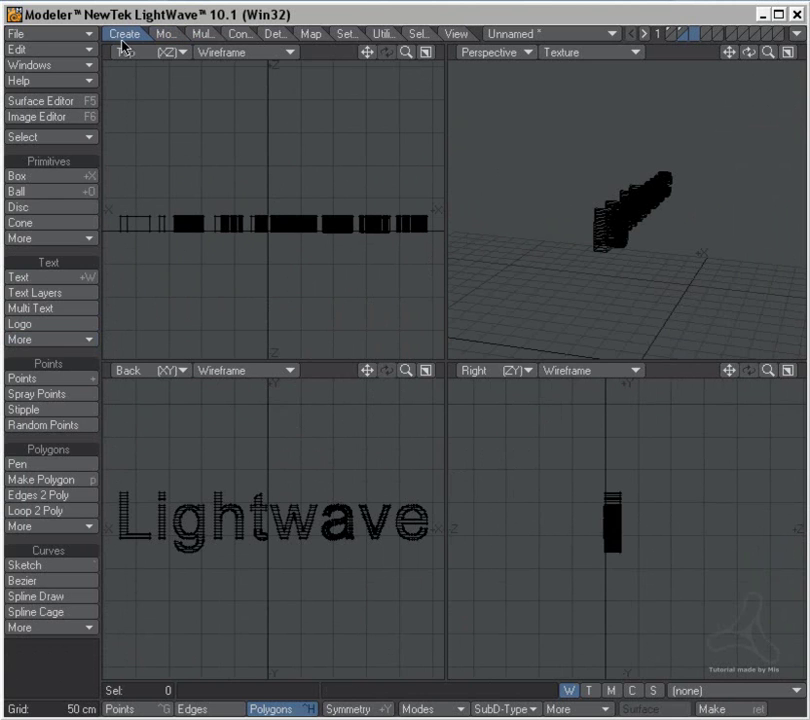
pyautogui.click(44, 208)
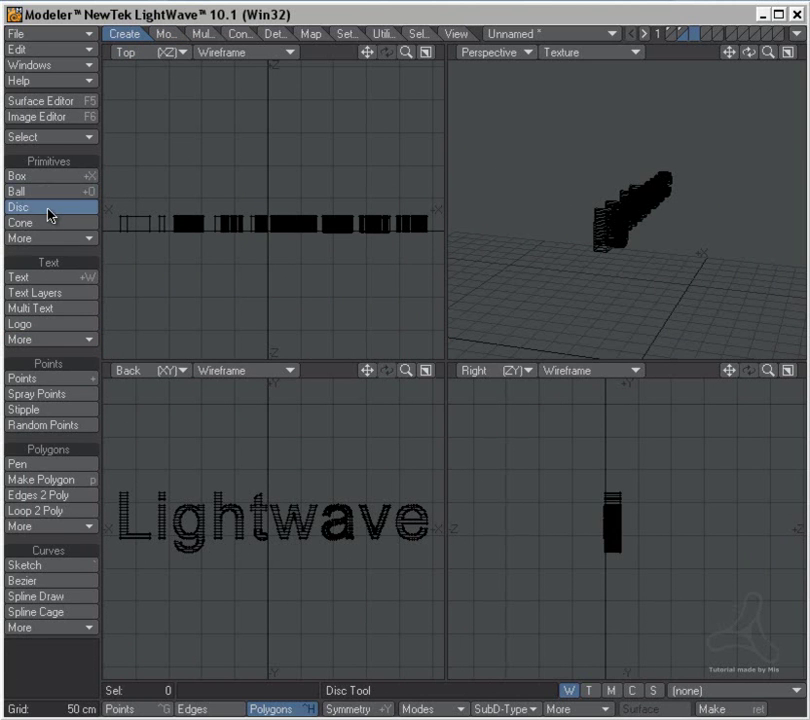
pyautogui.click(46, 207)
pyautogui.moveTo(643, 515); pyautogui.dragTo(690, 549)
pyautogui.moveTo(363, 508); pyautogui.dragTo(485, 514)
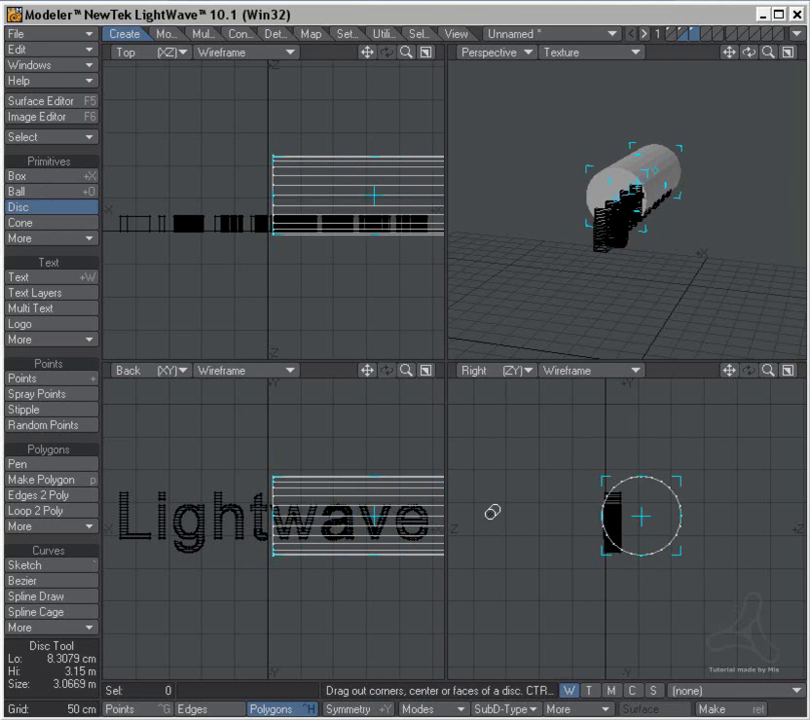
pyautogui.moveTo(284, 516); pyautogui.dragTo(35, 507)
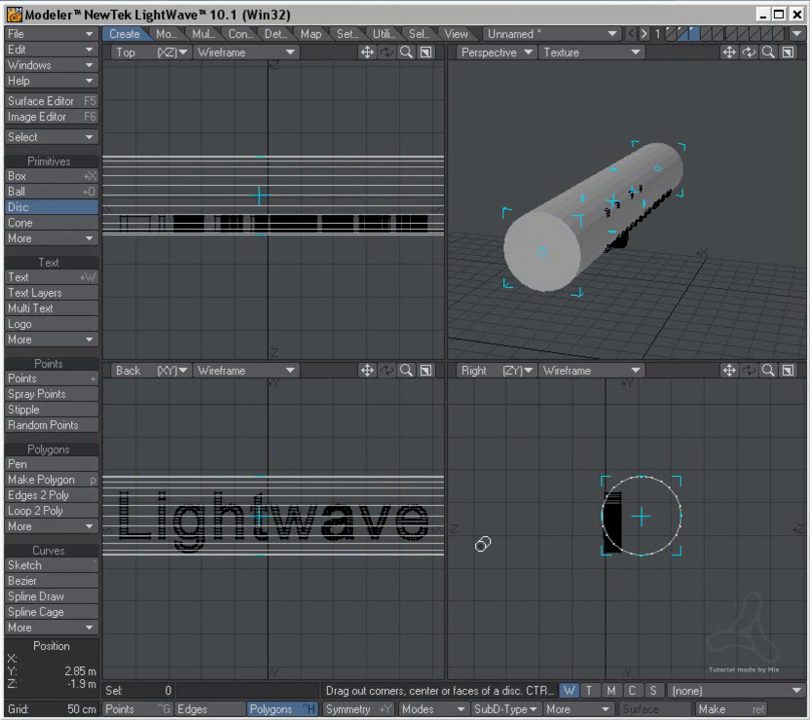
pyautogui.press('space')
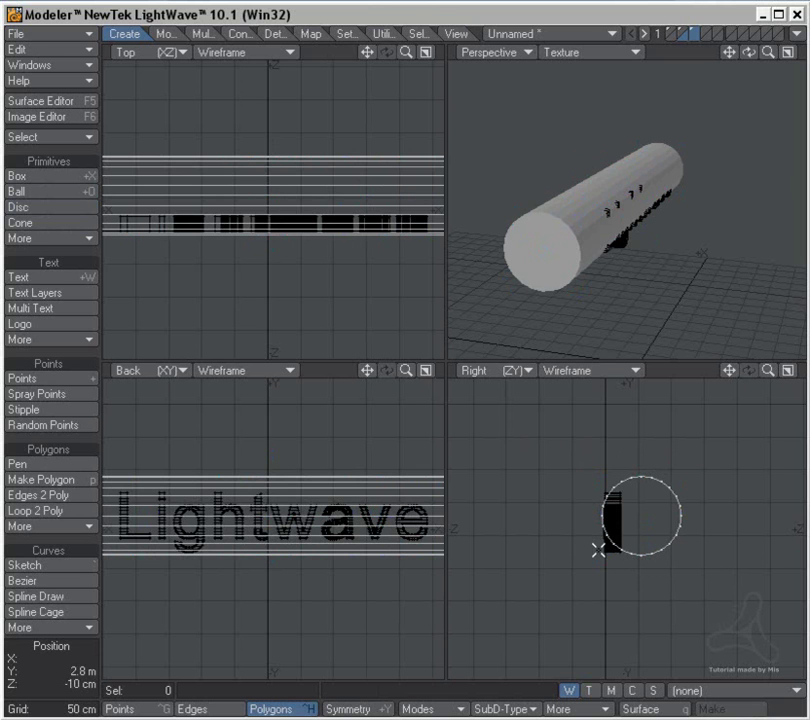
pyautogui.press("'")
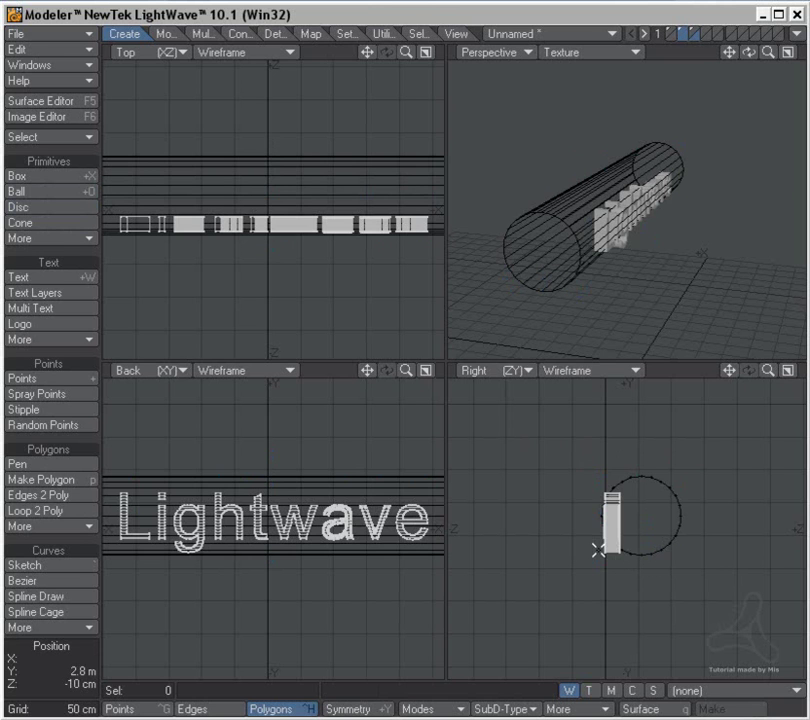
# Select the whole "Lightwave" text with a lasso and move it up and out in front of the cylinder.
pyautogui.moveTo(622, 590)
pyautogui.mouseDown(button='right')
pyautogui.moveTo(598, 631)
pyautogui.moveTo(660, 628)
pyautogui.mouseUp(button='right')
pyautogui.press('t')
pyautogui.moveTo(667, 627)
pyautogui.mouseDown()
pyautogui.moveTo(638, 611)
pyautogui.moveTo(641, 591)
pyautogui.mouseUp()
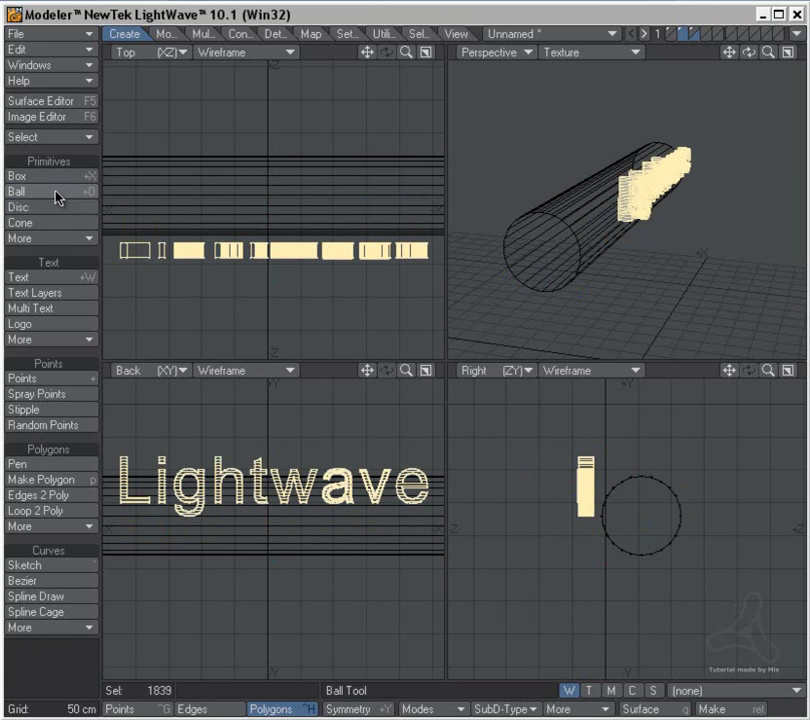
# Try bending the selected text backwards by 75 degrees towards the cylinder, and undo the bend.
pyautogui.click(162, 33)
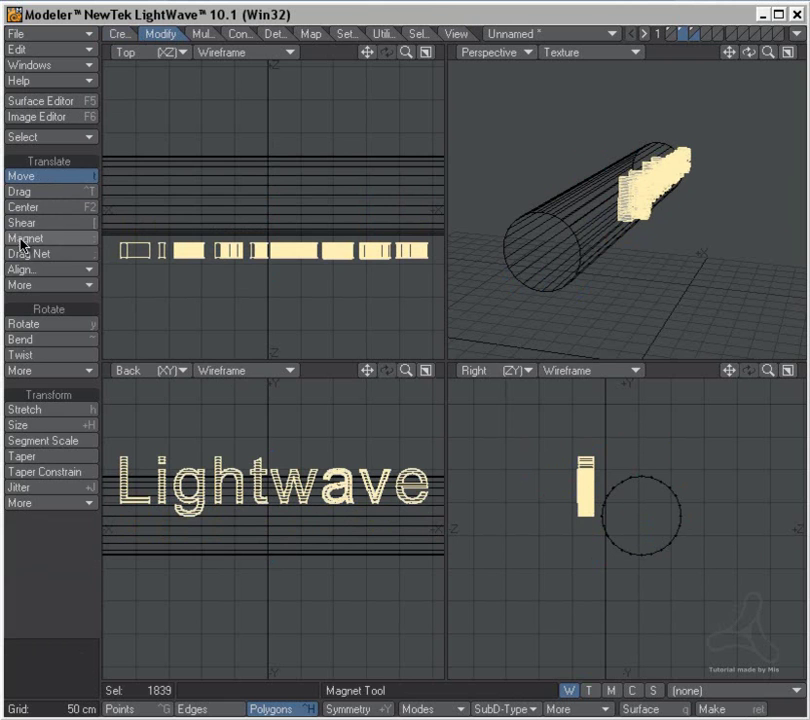
pyautogui.click(42, 341)
pyautogui.moveTo(282, 247); pyautogui.dragTo(396, 306)
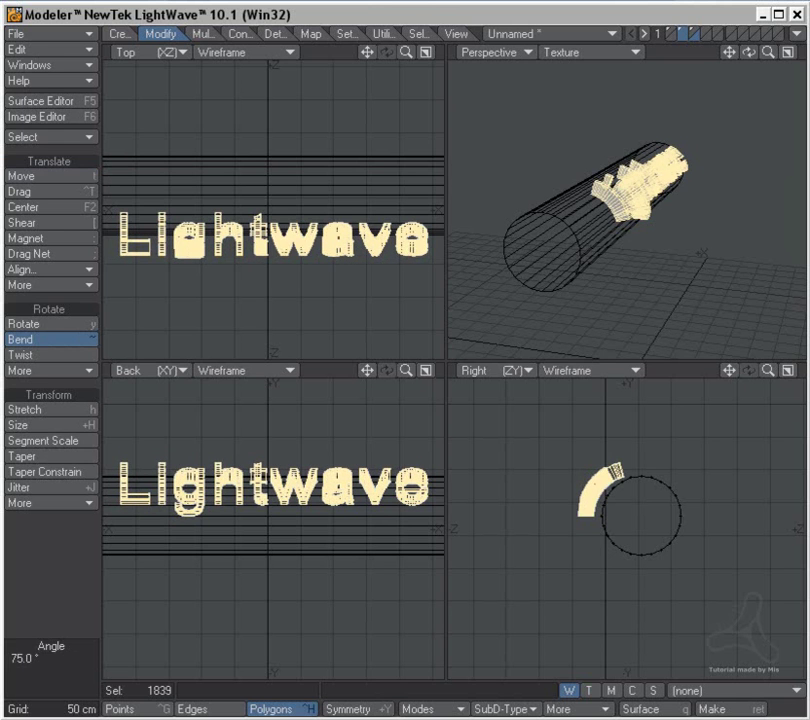
pyautogui.hotkey('ctrl', 'z')
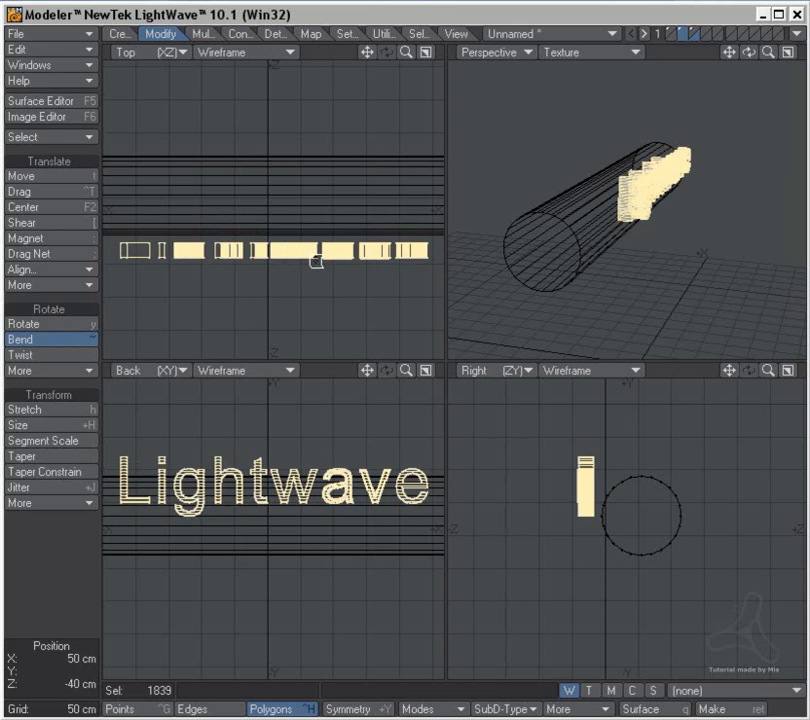
# Try several bends on the selected text, undoing poor ones, until its curve follows the cylinder's curvature.
pyautogui.scroll(5, 353, 252)
pyautogui.scroll(5, 597, 501)
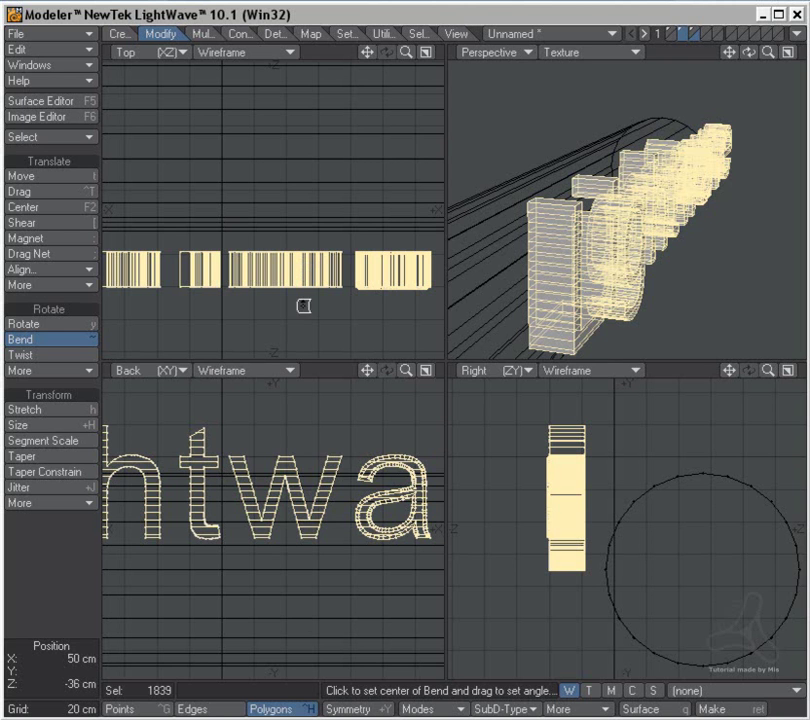
pyautogui.moveTo(303, 321); pyautogui.dragTo(354, 321)
pyautogui.hotkey('ctrl', 'z')
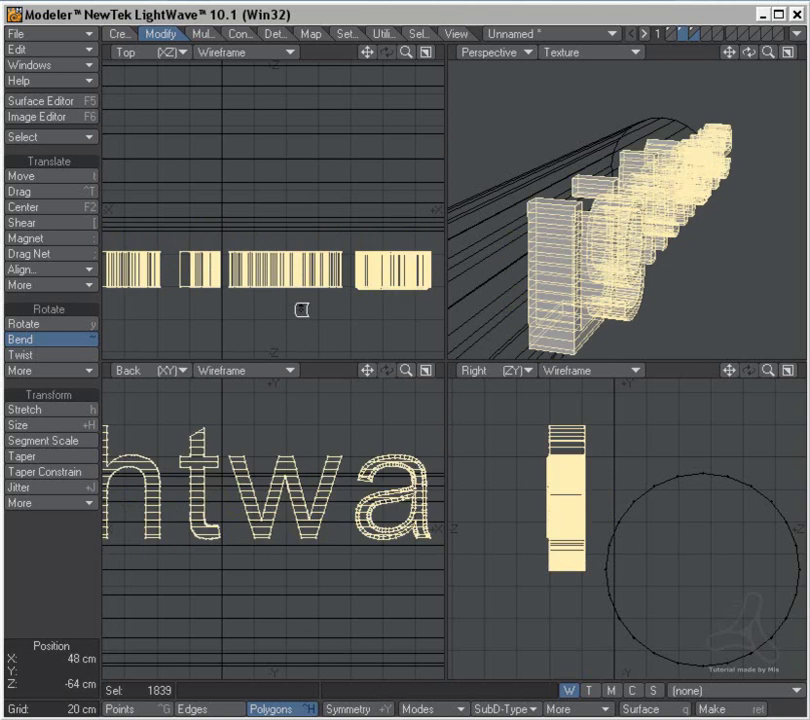
pyautogui.moveTo(300, 237); pyautogui.dragTo(302, 277)
pyautogui.hotkey('ctrl', 'z')
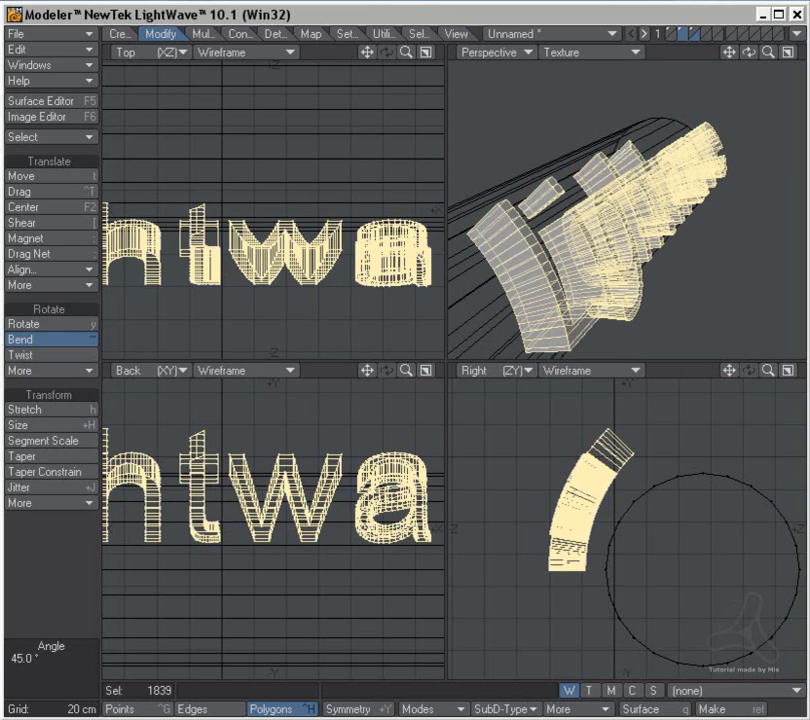
pyautogui.moveTo(295, 279); pyautogui.dragTo(296, 283)
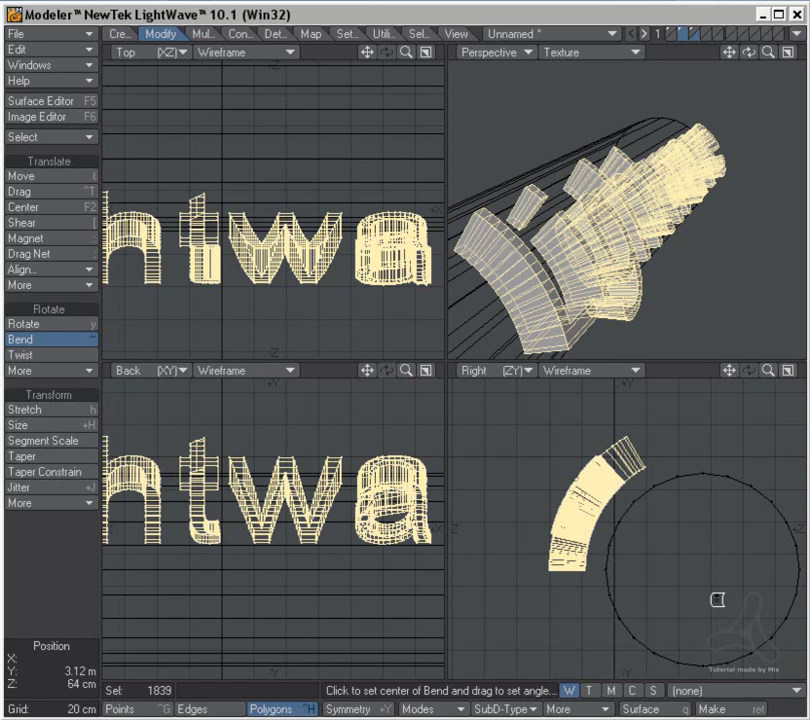
# Rotate the bent text about the cylinder's centre to sit along its front, and display both layers together.
pyautogui.press('y')
pyautogui.moveTo(704, 570); pyautogui.dragTo(731, 570)
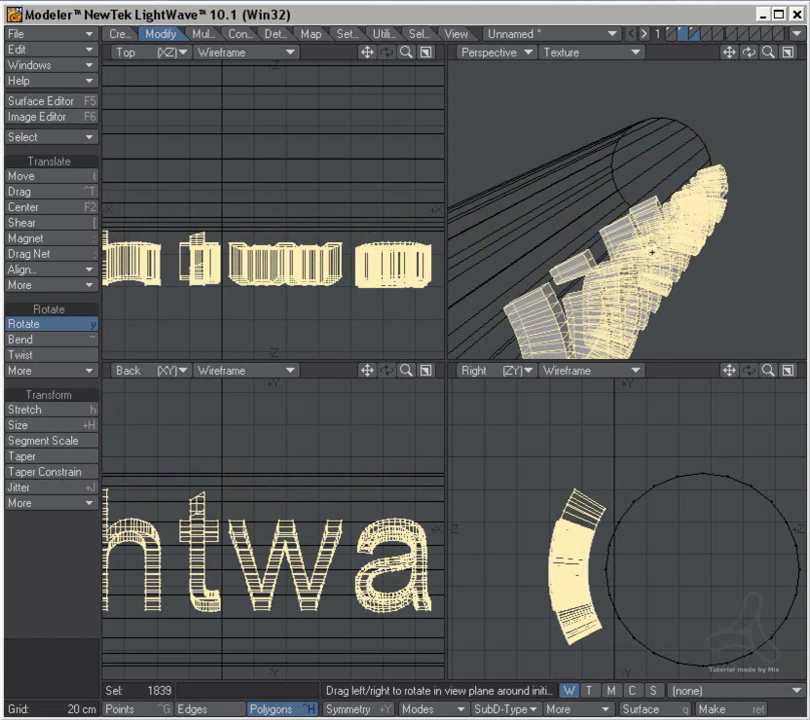
pyautogui.click(60, 575)
pyautogui.click(60, 575)
pyautogui.press('a')
pyautogui.keyDown('ctrl'); pyautogui.keyDown('alt'); pyautogui.moveTo(629, 229); pyautogui.dragTo(768, 204); pyautogui.keyUp('alt'); pyautogui.keyUp('ctrl')
pyautogui.keyDown('shift'); pyautogui.click(692, 32); pyautogui.keyUp('shift')
pyautogui.keyDown('alt'); pyautogui.moveTo(653, 195); pyautogui.dragTo(598, 273); pyautogui.keyUp('alt')
pyautogui.scroll(2, 573, 206)
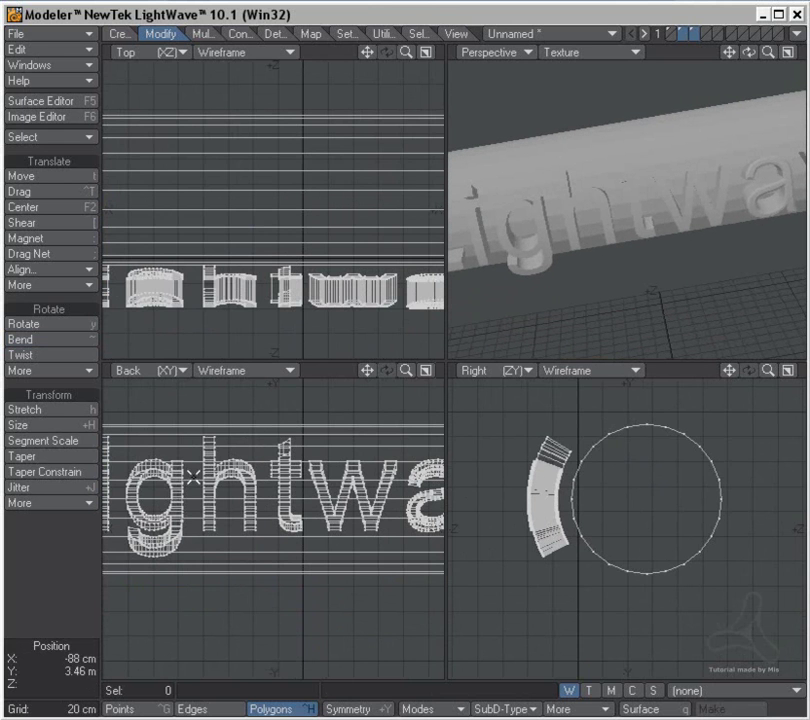
# Undo the edits back to the straight, unsliced text without the cylinder, and clear the selection.
pyautogui.hotkey('ctrl', 'z')
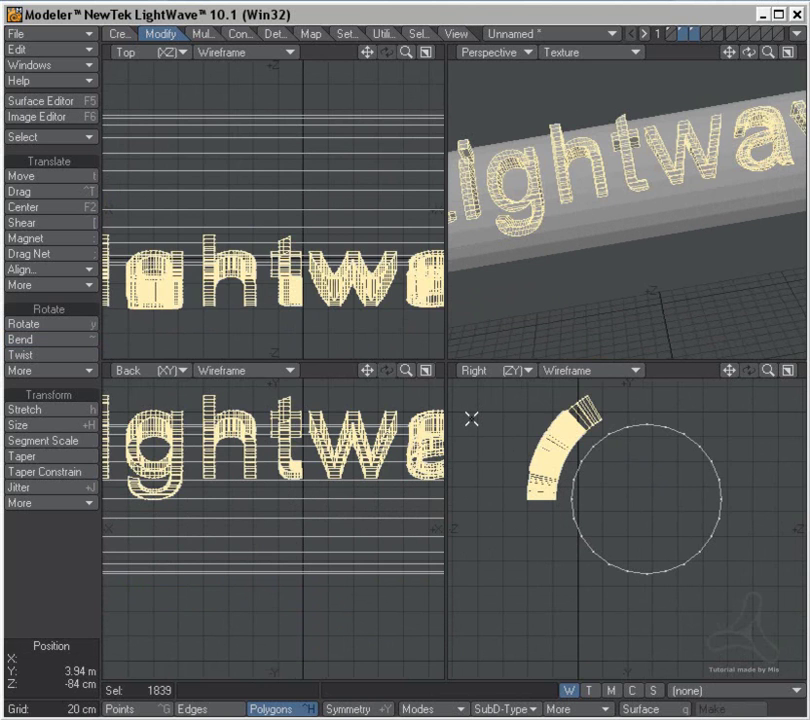
pyautogui.hotkey('ctrl', 'z')
pyautogui.hotkey('ctrl', 'z')
pyautogui.hotkey('ctrl', 'z')
pyautogui.hotkey('ctrl', 'z')
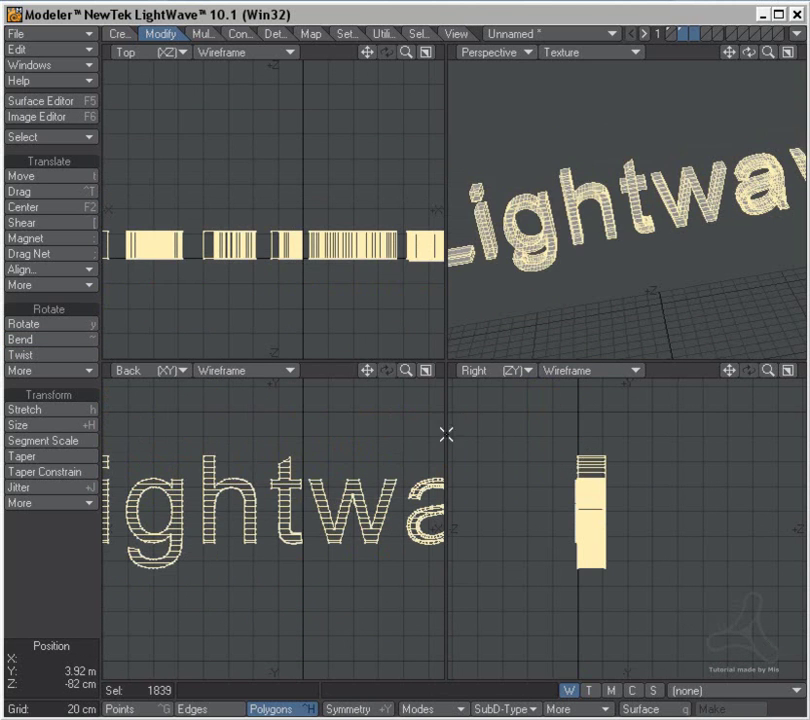
pyautogui.click(60, 568)
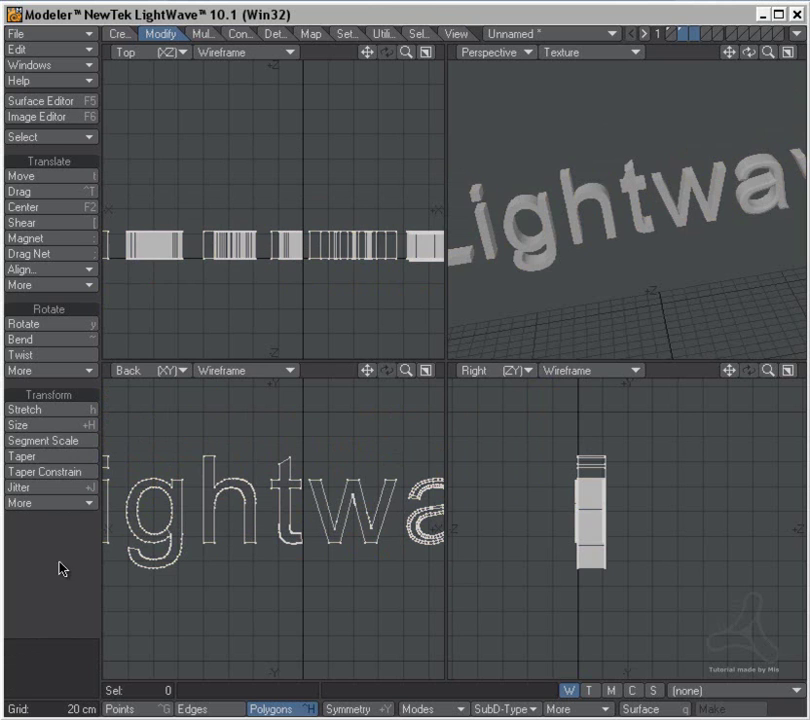
# Slice the text in layer 2 with Julienne along the X axis using 200 divisions.
pyautogui.click(684, 36)
pyautogui.click(682, 30)
pyautogui.click(200, 33)
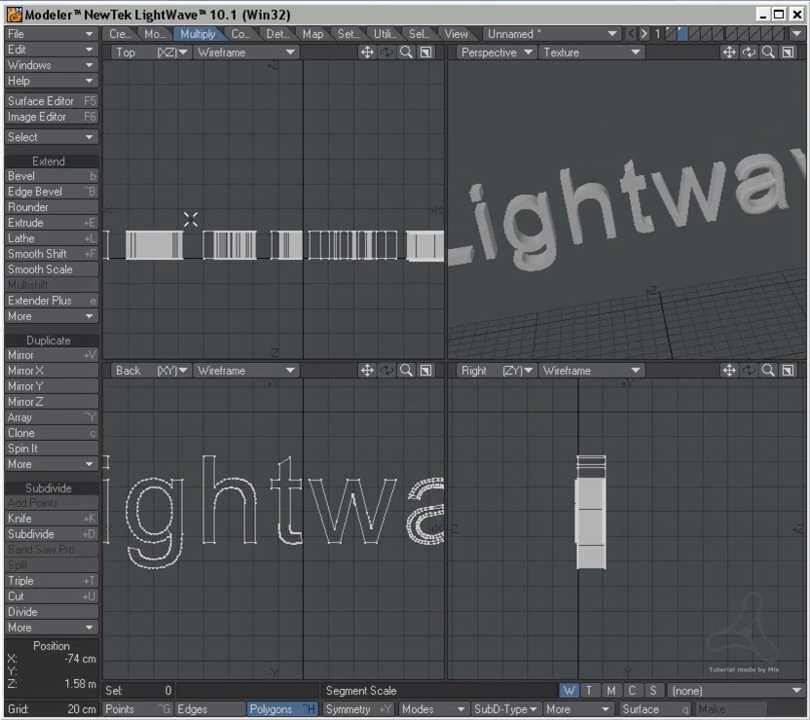
pyautogui.click(65, 628)
pyautogui.moveTo(64, 640)
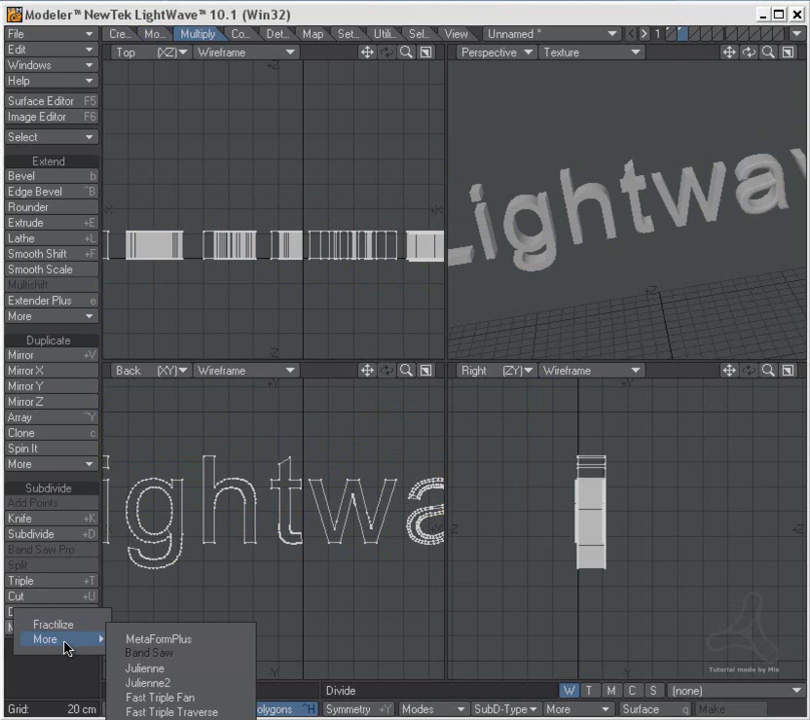
pyautogui.click(197, 670)
pyautogui.moveTo(175, 187); pyautogui.dragTo(559, 394)
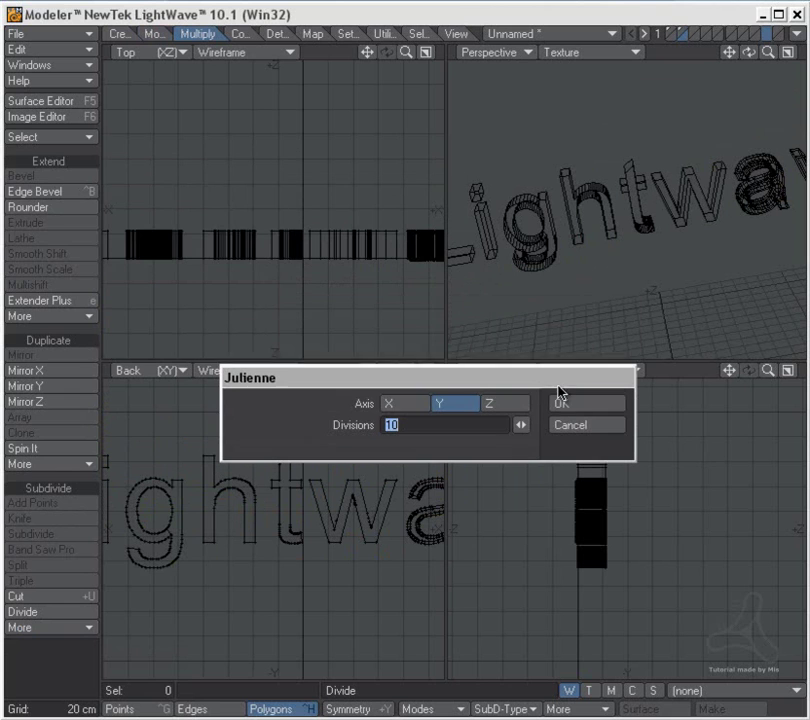
pyautogui.click(412, 406)
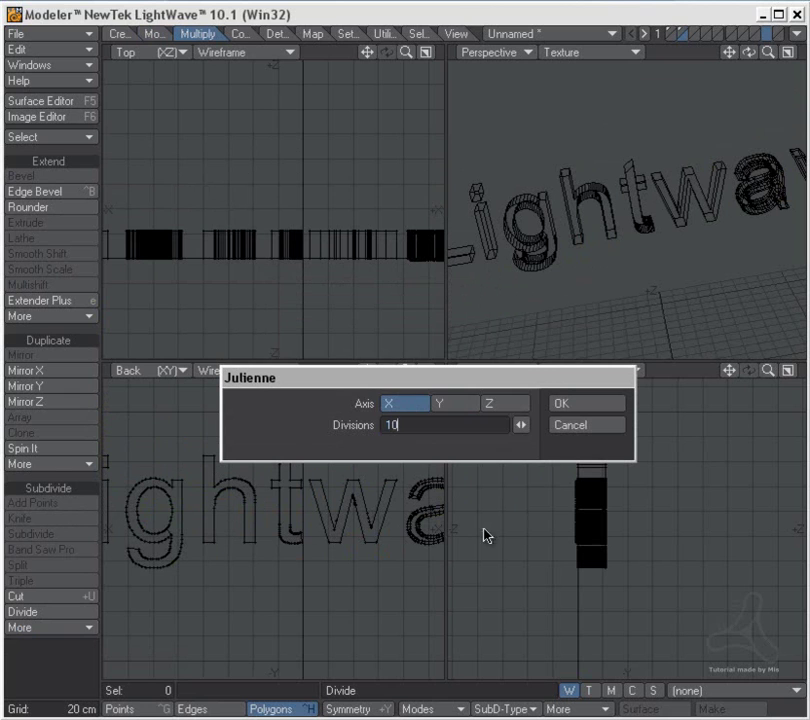
pyautogui.doubleClick(439, 427)
pyautogui.write('200')
pyautogui.click(597, 402)
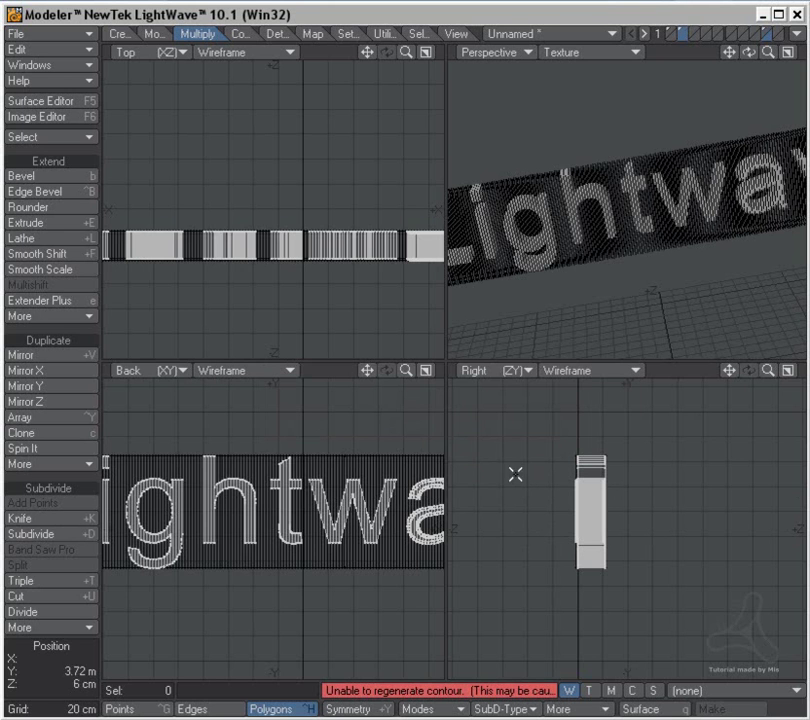
# Hide the background slicing geometry, check layer 9 on its own, and return to the sliced text in layer 2.
pyautogui.keyDown('ctrl'); pyautogui.keyDown('alt'); pyautogui.moveTo(282, 476); pyautogui.dragTo(215, 476); pyautogui.keyUp('alt'); pyautogui.keyUp('ctrl')
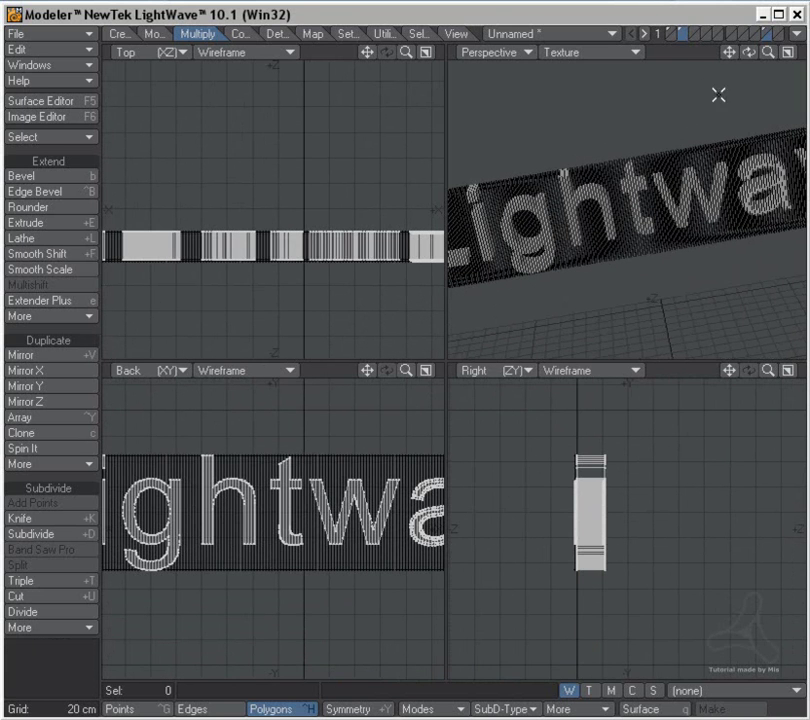
pyautogui.click(680, 35)
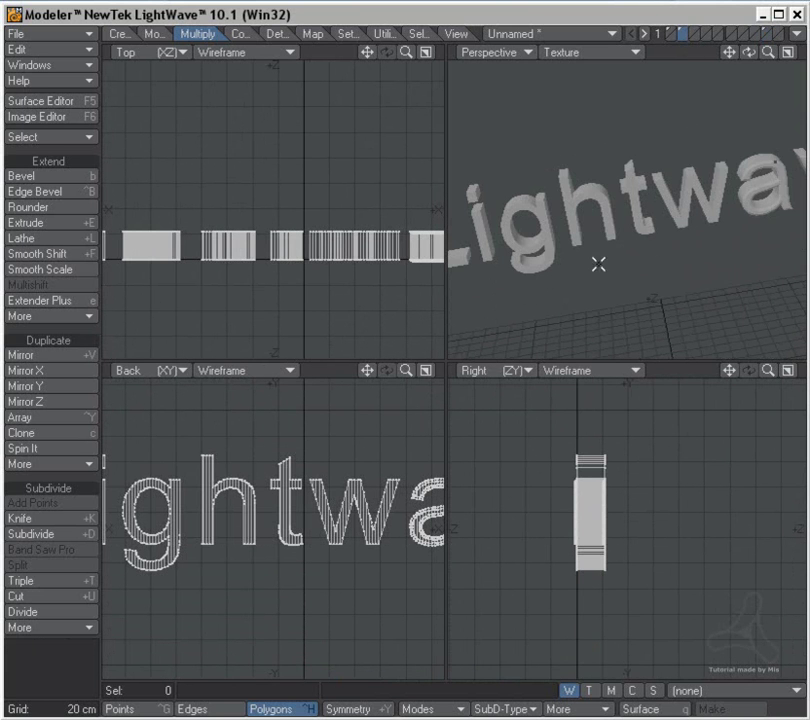
pyautogui.click(766, 35)
pyautogui.keyDown('alt'); pyautogui.moveTo(515, 213); pyautogui.dragTo(650, 219); pyautogui.keyUp('alt')
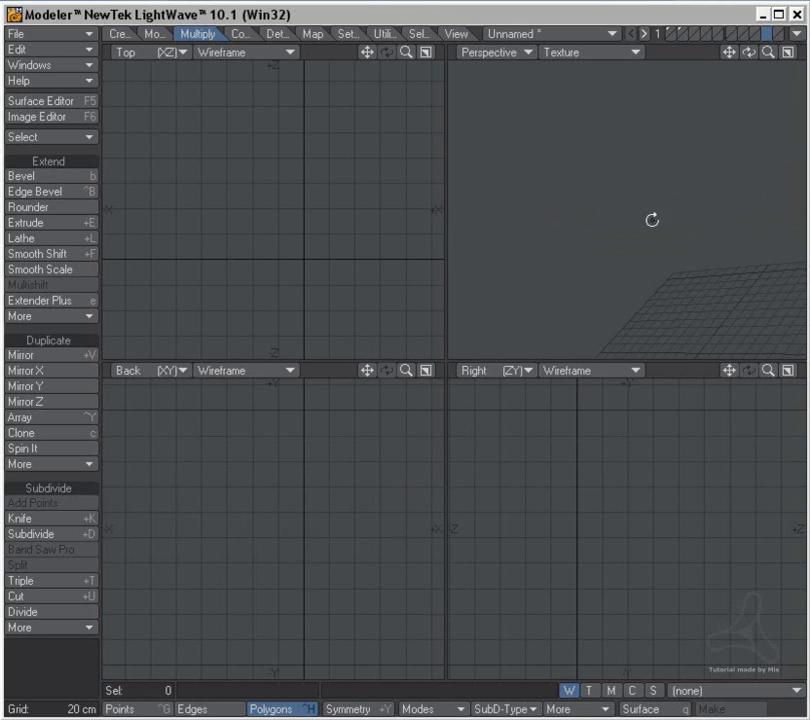
pyautogui.click(683, 35)
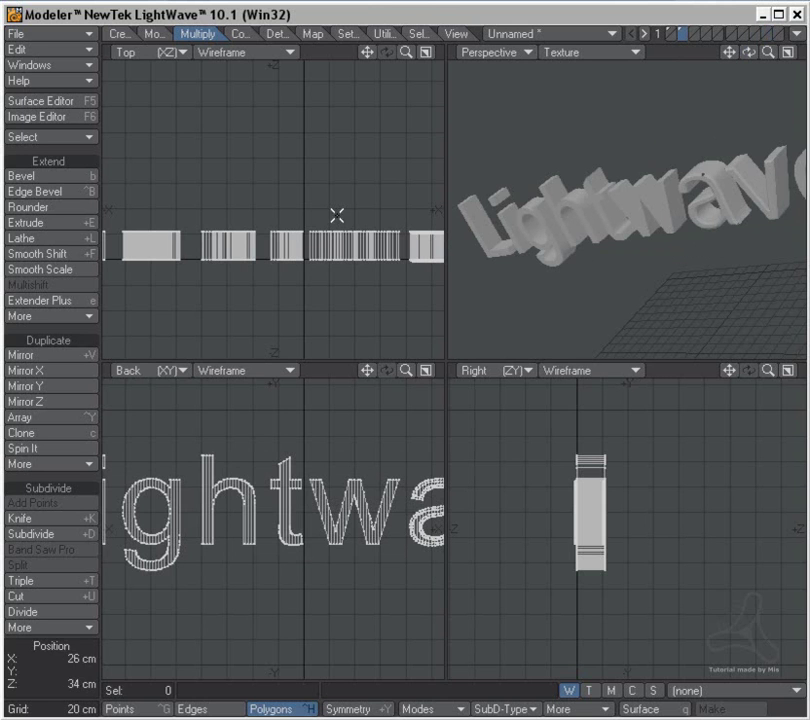
# Bend the sliced text sideways by 165 degrees into a horizontal arc.
pyautogui.click(153, 34)
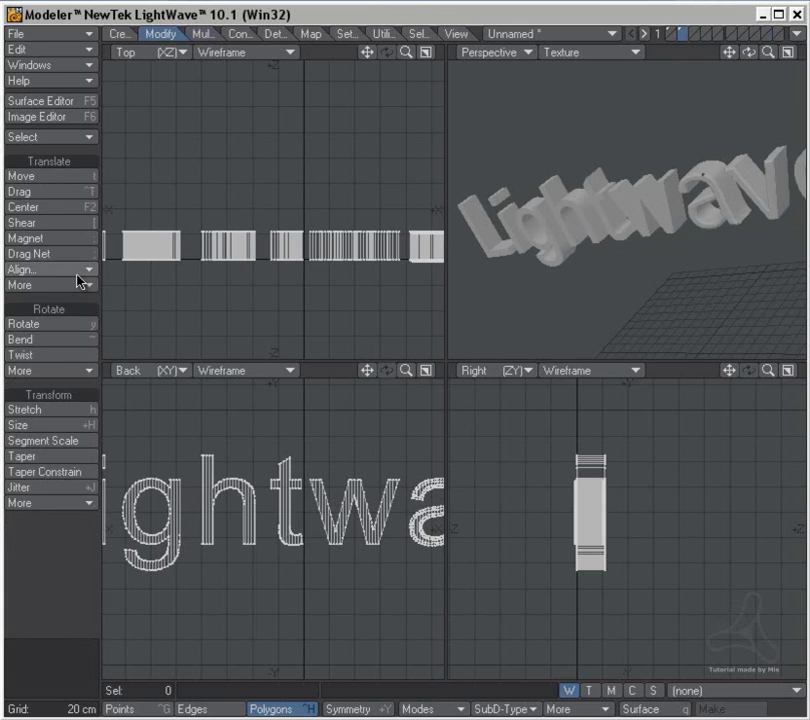
pyautogui.click(47, 340)
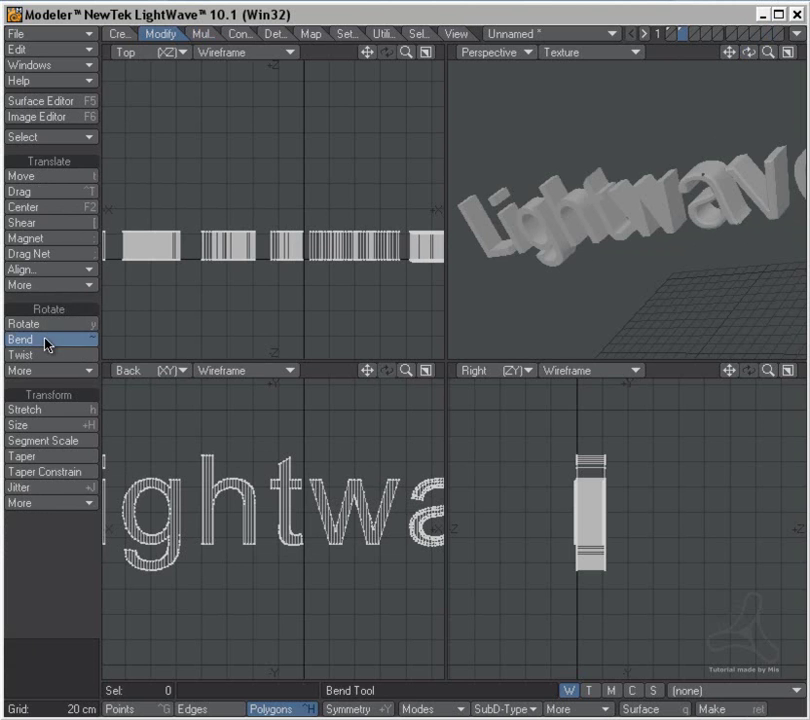
pyautogui.moveTo(590, 528); pyautogui.dragTo(720, 528)
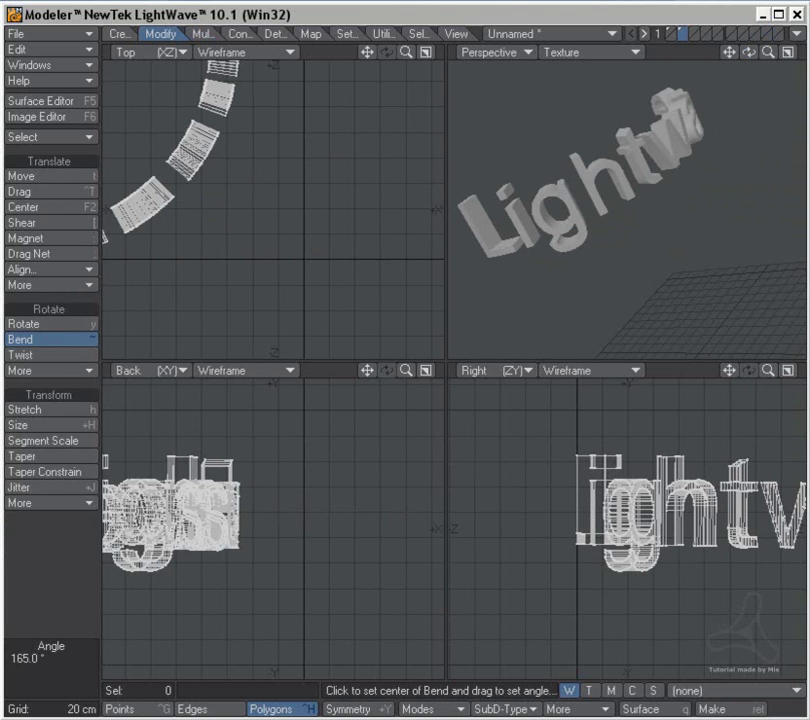
# Examine the bent letters from several angles, looking closely at the surface of the letter "a" for flaws.
pyautogui.keyDown('alt'); pyautogui.moveTo(636, 150); pyautogui.dragTo(615, 303); pyautogui.keyUp('alt')
pyautogui.keyDown('alt'); pyautogui.moveTo(703, 192); pyautogui.dragTo(588, 232); pyautogui.keyUp('alt')
pyautogui.keyDown('ctrl'); pyautogui.keyDown('alt'); pyautogui.moveTo(668, 172); pyautogui.dragTo(790, 192); pyautogui.keyUp('alt'); pyautogui.keyUp('ctrl')
pyautogui.keyDown('alt'); pyautogui.moveTo(611, 205); pyautogui.dragTo(673, 233); pyautogui.keyUp('alt')
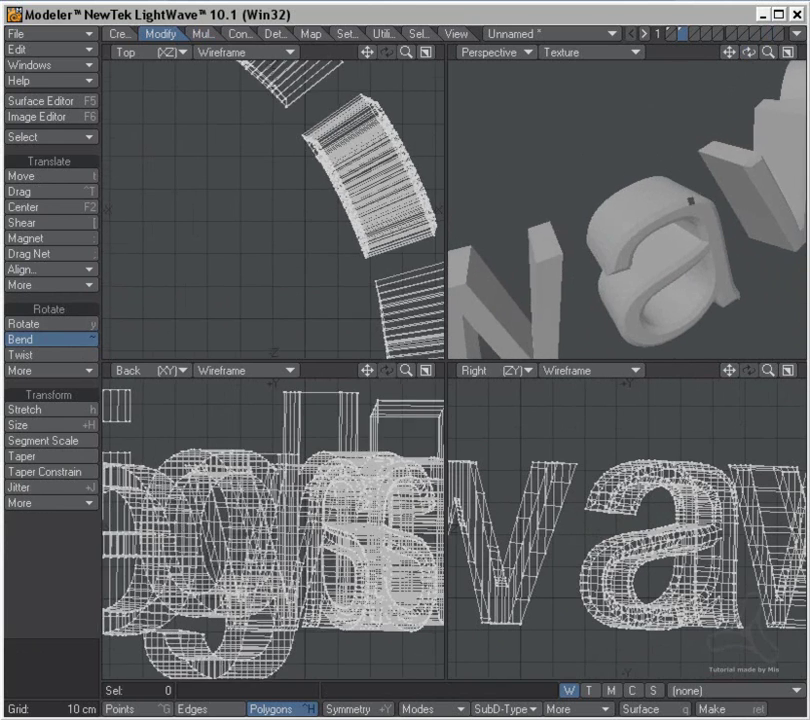
pyautogui.scroll(5, 750, 198)
pyautogui.press('space')
pyautogui.press('space')
pyautogui.press('space')
pyautogui.press('space')
pyautogui.click(673, 189)
pyautogui.click(676, 188)
pyautogui.moveTo(655, 199)
pyautogui.keyDown('alt'); pyautogui.mouseDown()
pyautogui.moveTo(727, 184)
pyautogui.moveTo(643, 195)
pyautogui.mouseUp(); pyautogui.keyUp('alt')
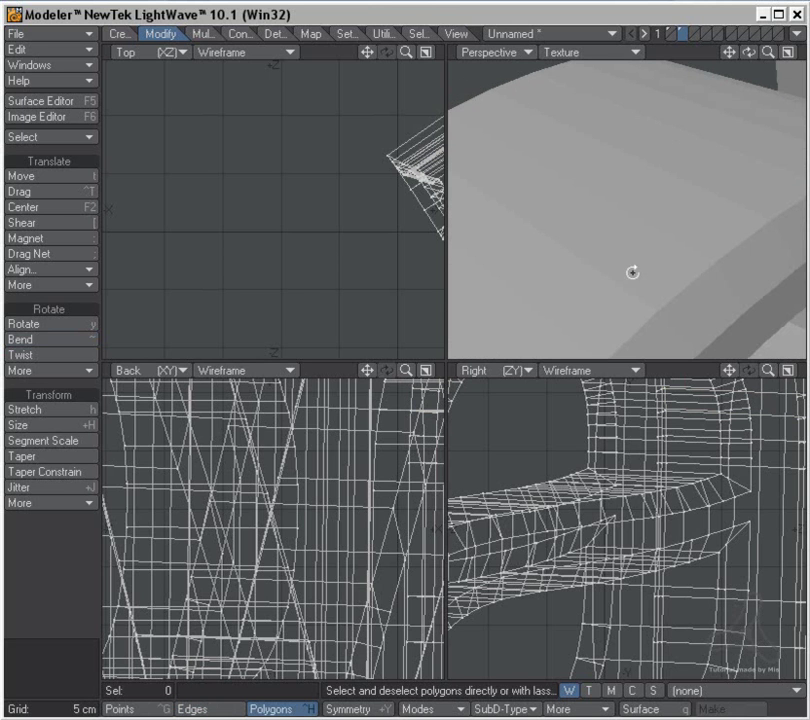
pyautogui.press('a')
pyautogui.keyDown('ctrl'); pyautogui.keyDown('alt'); pyautogui.moveTo(624, 248); pyautogui.dragTo(690, 190); pyautogui.keyUp('alt'); pyautogui.keyUp('ctrl')
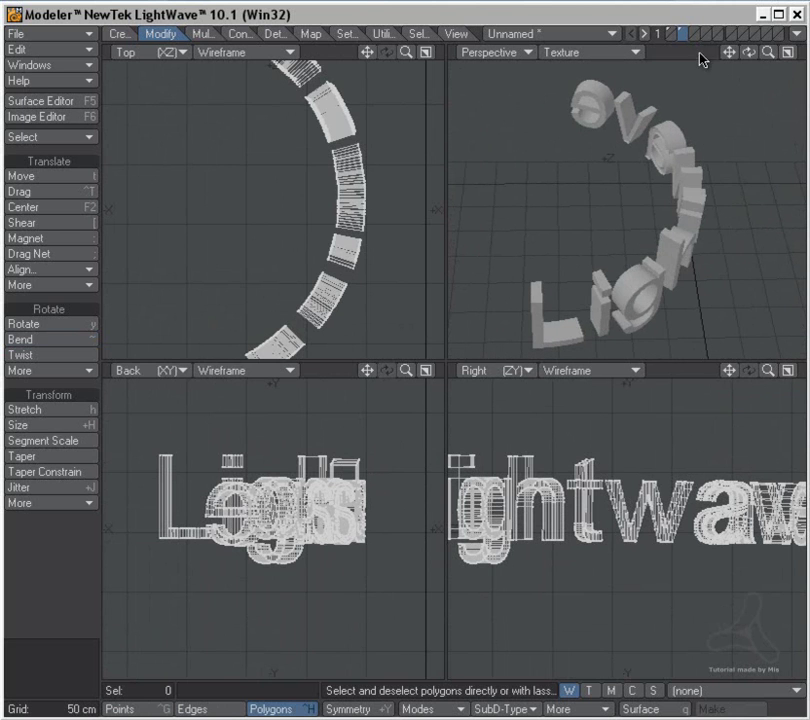
# Create an upright cylinder in layer 3 inside the arc of the curved text, using layer 2 as background reference.
pyautogui.click(693, 37)
pyautogui.click(684, 40)
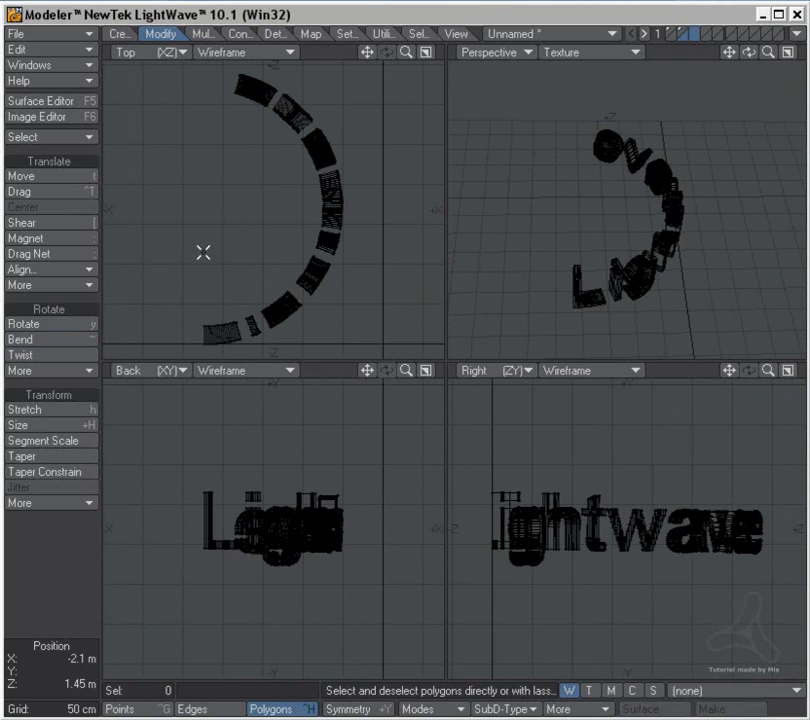
pyautogui.click(124, 33)
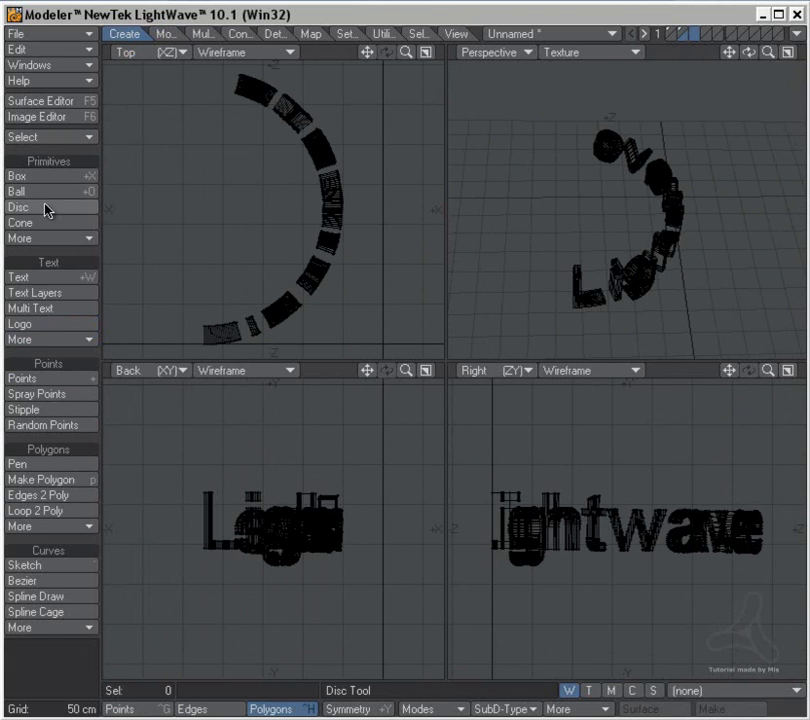
pyautogui.click(50, 207)
pyautogui.moveTo(194, 196)
pyautogui.keyDown('ctrl'); pyautogui.mouseDown()
pyautogui.moveTo(336, 288)
pyautogui.moveTo(191, 200)
pyautogui.moveTo(199, 204)
pyautogui.mouseUp(); pyautogui.keyUp('ctrl')
pyautogui.moveTo(208, 528); pyautogui.dragTo(213, 650)
pyautogui.press('space')
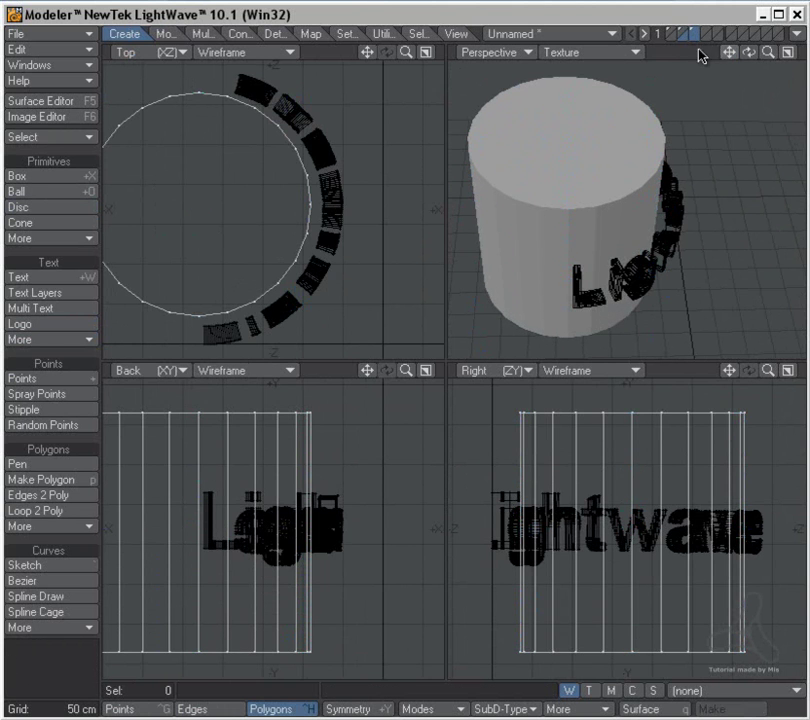
# Display the text and cylinder layers together and inspect how the letters wrap around the cylinder.
pyautogui.keyDown('shift'); pyautogui.click(680, 35); pyautogui.keyUp('shift')
pyautogui.keyDown('alt'); pyautogui.moveTo(672, 221); pyautogui.dragTo(470, 224); pyautogui.keyUp('alt')
pyautogui.keyDown('alt'); pyautogui.moveTo(613, 282); pyautogui.dragTo(612, 290); pyautogui.keyUp('alt')
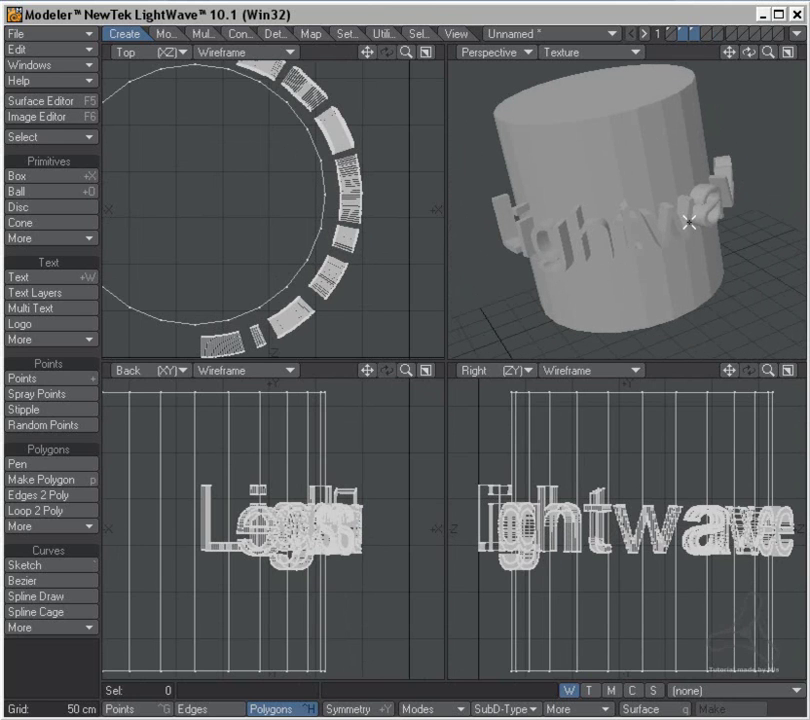
pyautogui.press('a')
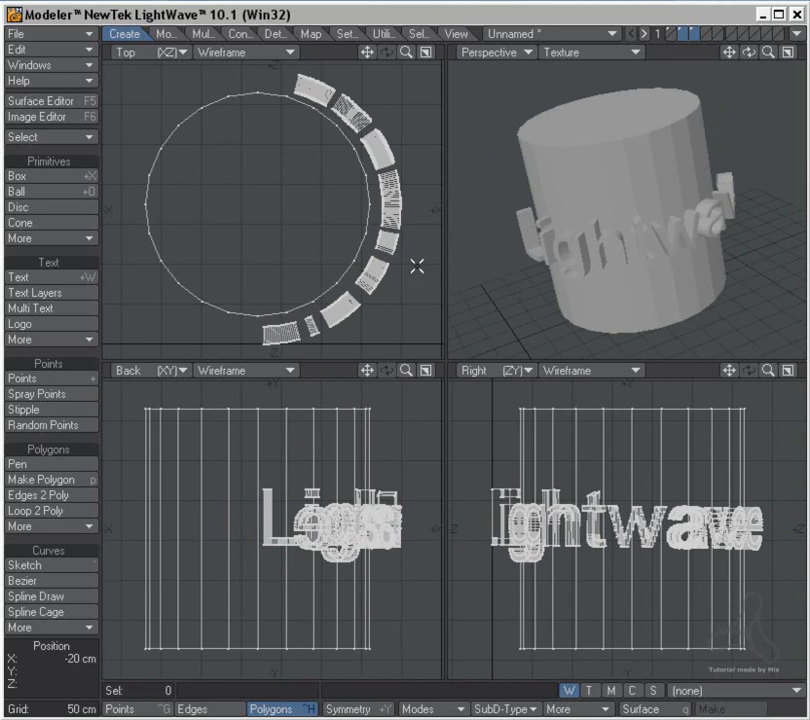
# Make the text layer foreground with the cylinder as background, and rotate the text around the cylinder's centre.
pyautogui.click(694, 30)
pyautogui.click(687, 36)
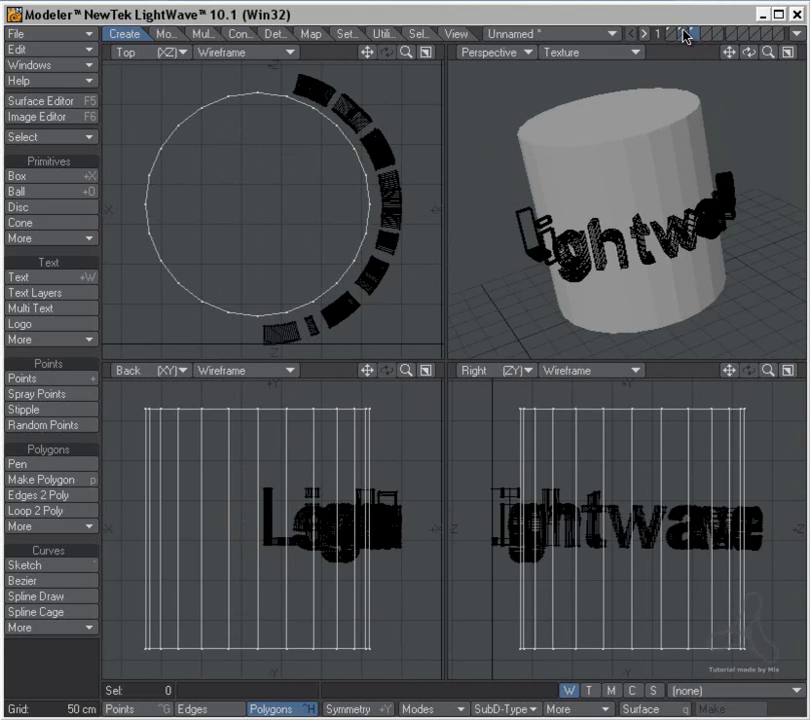
pyautogui.click(683, 31)
pyautogui.click(697, 38)
pyautogui.press('y')
pyautogui.moveTo(257, 201); pyautogui.dragTo(0, 201)
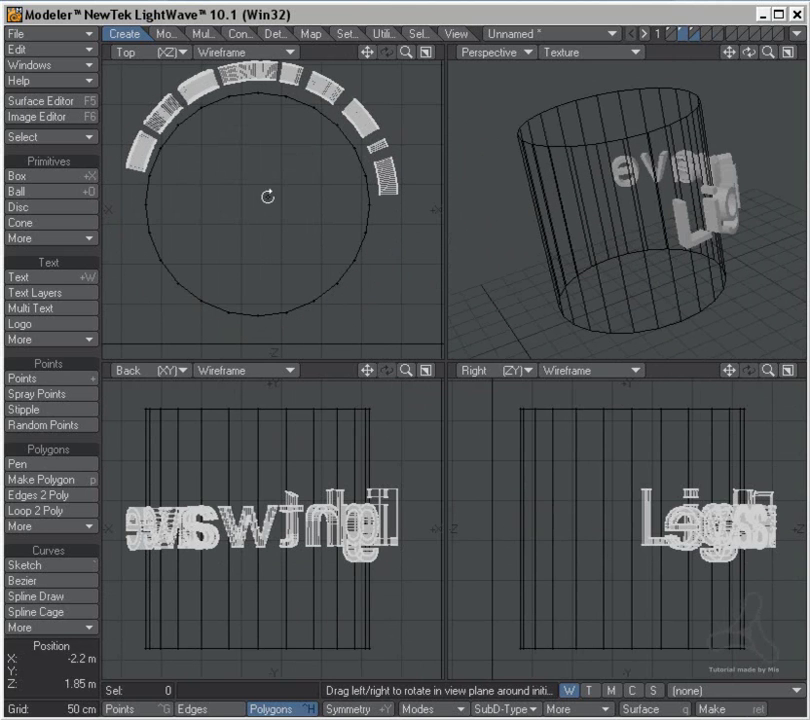
# Draw a wide flat elliptical disc in the empty layer 4.
pyautogui.keyDown('alt'); pyautogui.moveTo(699, 238); pyautogui.dragTo(638, 293); pyautogui.keyUp('alt')
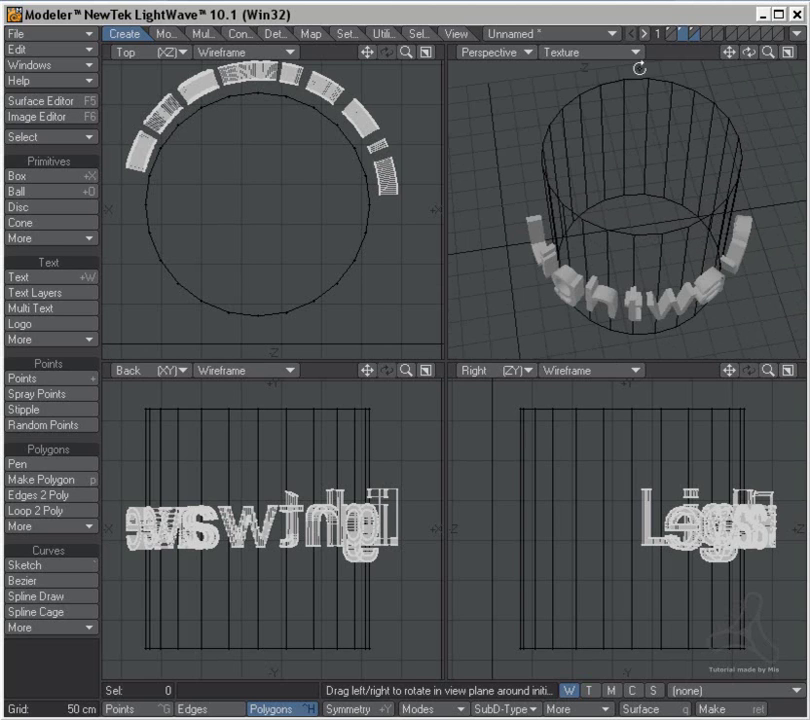
pyautogui.click(708, 35)
pyautogui.click(704, 31)
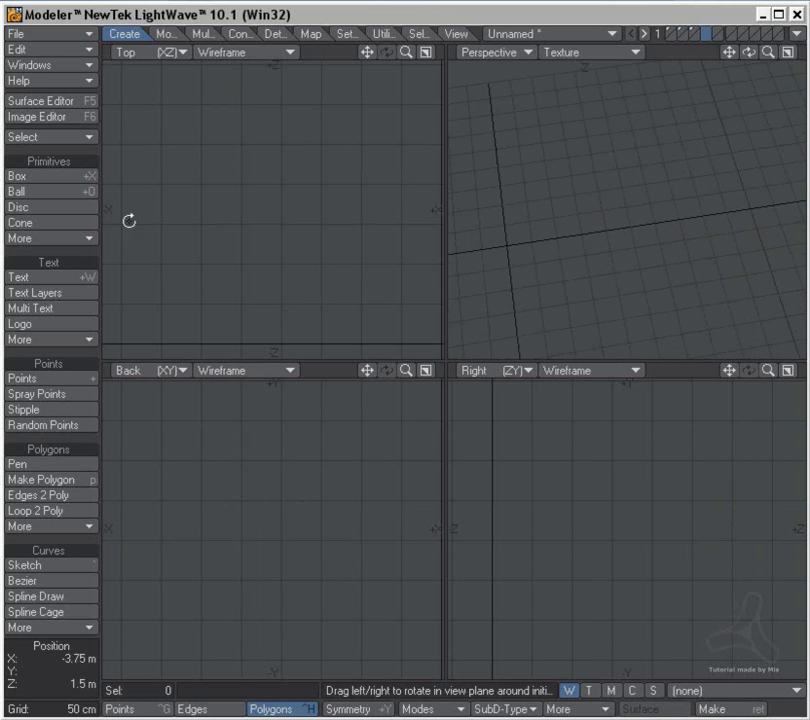
pyautogui.click(50, 207)
pyautogui.moveTo(172, 181); pyautogui.dragTo(363, 255)
pyautogui.moveTo(175, 185); pyautogui.dragTo(282, 196)
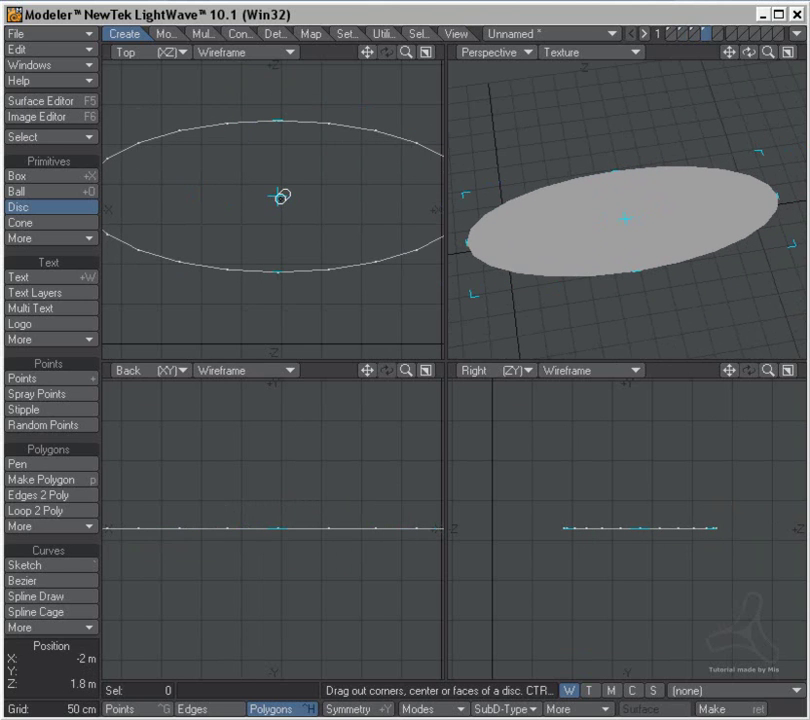
# Extrude the elliptical disc about 5.2 m downward along Y to form an elliptical cylinder.
pyautogui.press('space')
pyautogui.hotkey('shift', 'e')
pyautogui.moveTo(294, 622); pyautogui.dragTo(296, 719)
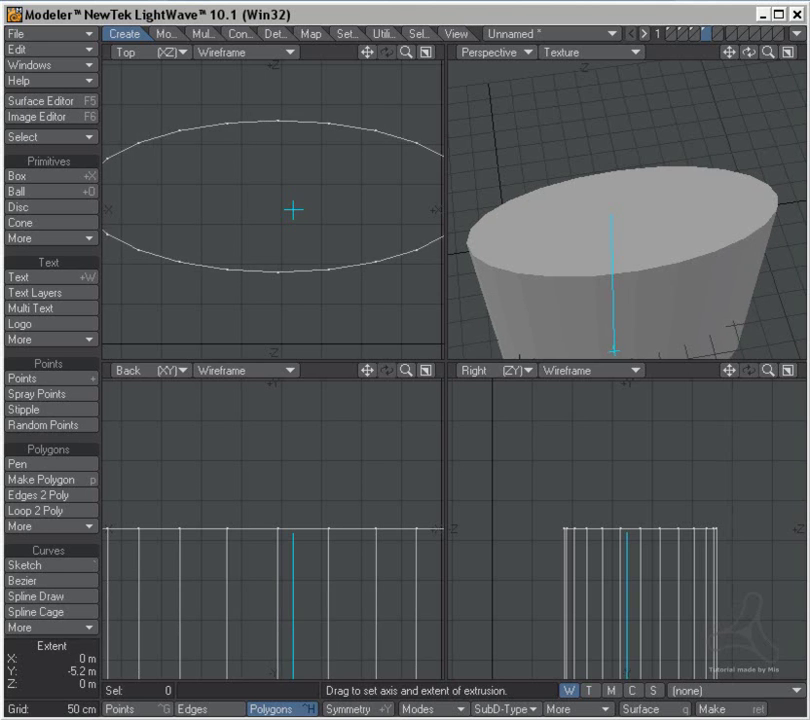
pyautogui.press('a')
pyautogui.press('space')
# Select the flat upper "Lightwave" text in layer 1 and paste it into the empty layer 5.
pyautogui.click(676, 35)
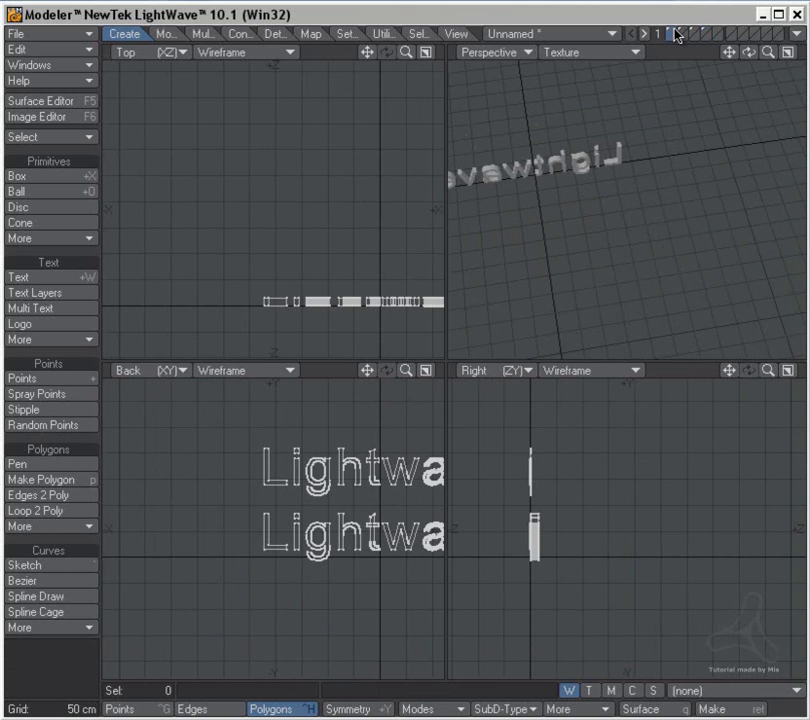
pyautogui.keyDown('alt'); pyautogui.moveTo(260, 480); pyautogui.dragTo(206, 466); pyautogui.keyUp('alt')
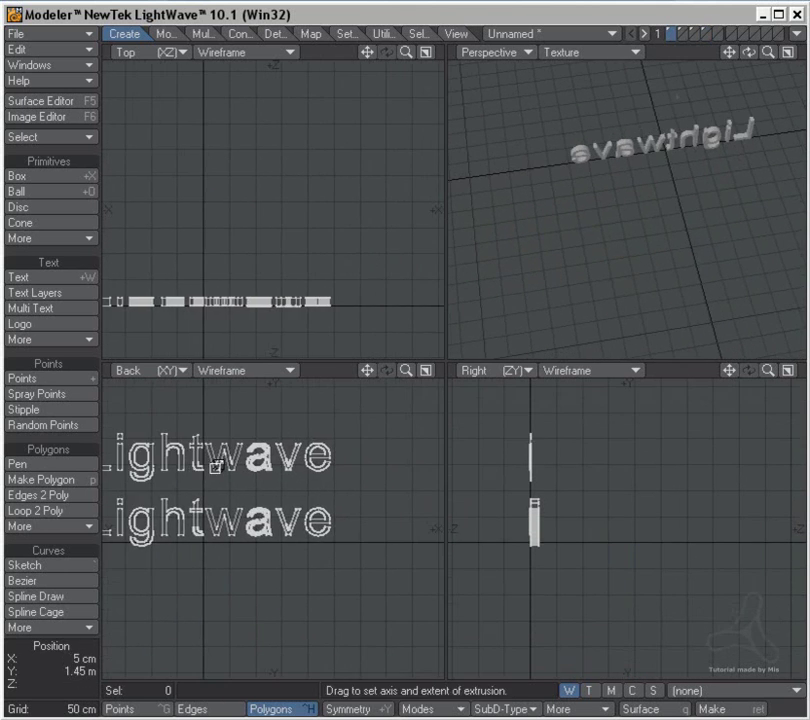
pyautogui.press('space')
pyautogui.moveTo(508, 486)
pyautogui.mouseDown(button='right')
pyautogui.moveTo(524, 396)
pyautogui.moveTo(505, 460)
pyautogui.mouseUp(button='right')
pyautogui.click(716, 35)
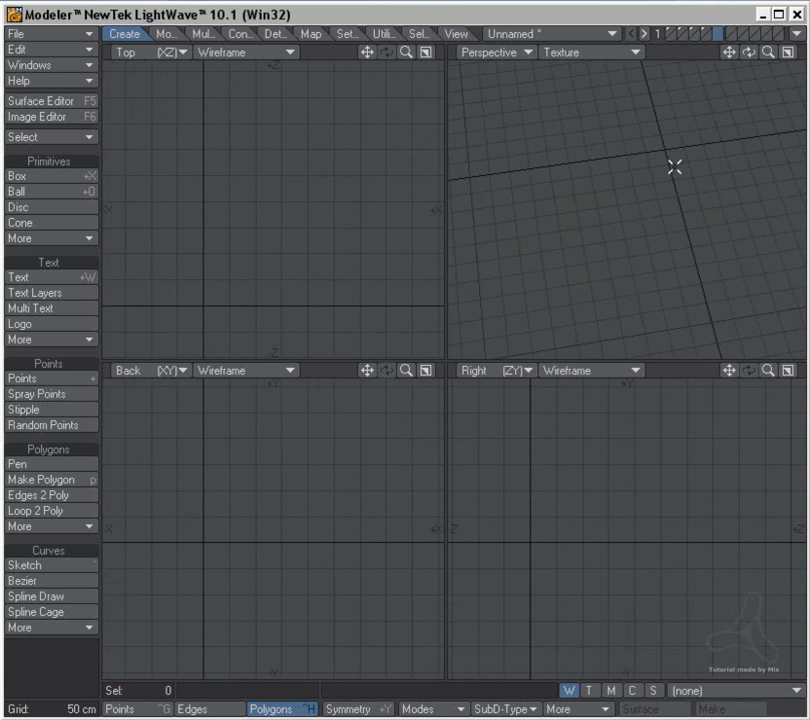
pyautogui.hotkey('ctrl', 'v')
# Extrude the pasted flat text a short distance along Z to give the letters depth.
pyautogui.hotkey('shift', 'e')
pyautogui.moveTo(557, 456); pyautogui.dragTo(566, 456)
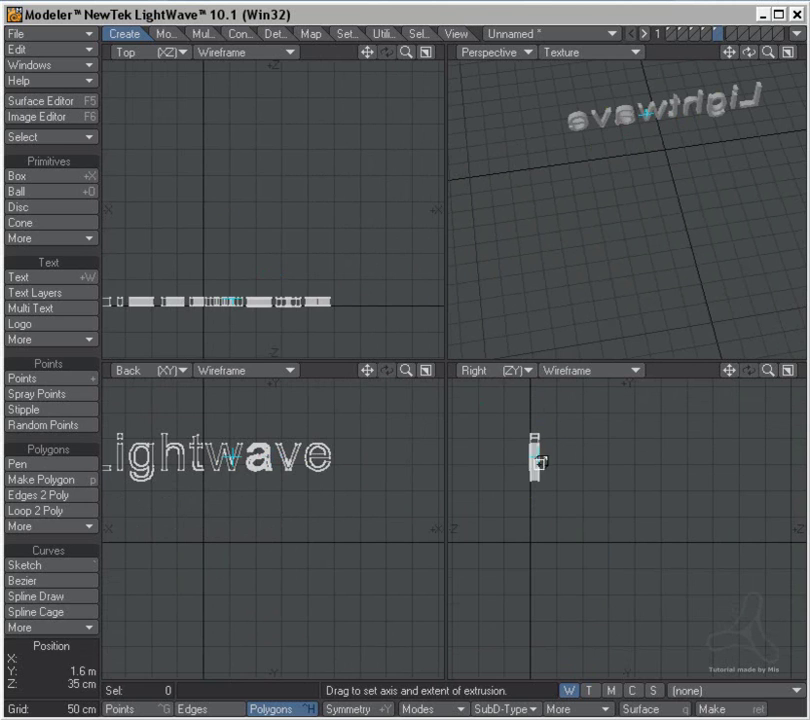
pyautogui.press('a')
pyautogui.press('space')
# Keep the text in layer 5 as foreground and show the elliptical cylinder in layer 4 as background.
pyautogui.keyDown('alt'); pyautogui.moveTo(568, 284); pyautogui.dragTo(666, 120); pyautogui.keyUp('alt')
pyautogui.click(704, 30)
pyautogui.click(716, 31)
pyautogui.click(706, 38)
pyautogui.press('a')
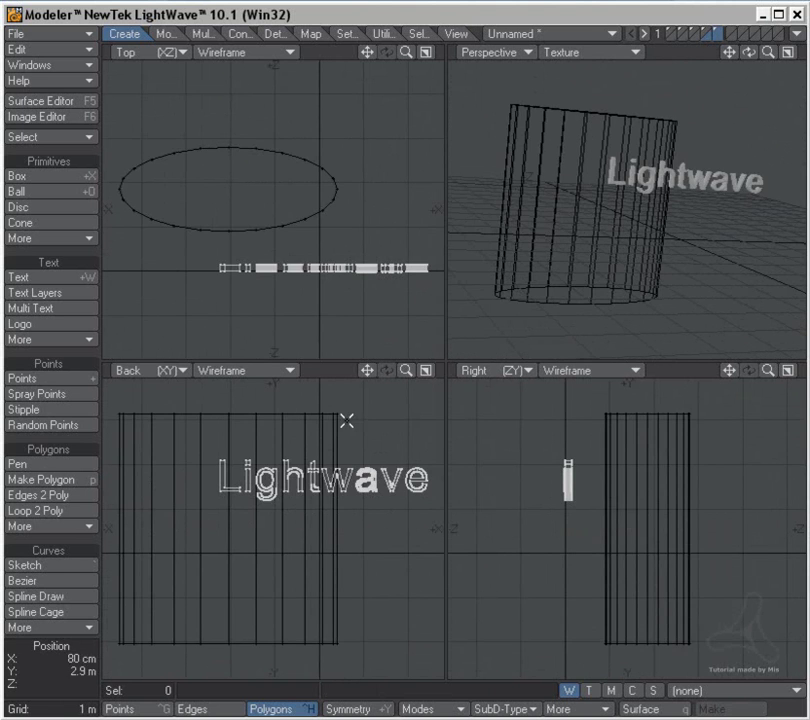
# Move the text in front of the elliptical cylinder, centred across its width and close to its surface.
pyautogui.keyDown('ctrl'); pyautogui.keyDown('alt'); pyautogui.moveTo(253, 272); pyautogui.dragTo(265, 293); pyautogui.keyUp('alt'); pyautogui.keyUp('ctrl')
pyautogui.press('t')
pyautogui.keyDown('alt'); pyautogui.moveTo(360, 274); pyautogui.dragTo(312, 278); pyautogui.keyUp('alt')
pyautogui.moveTo(312, 279); pyautogui.dragTo(302, 240)
pyautogui.moveTo(203, 243); pyautogui.dragTo(203, 240)
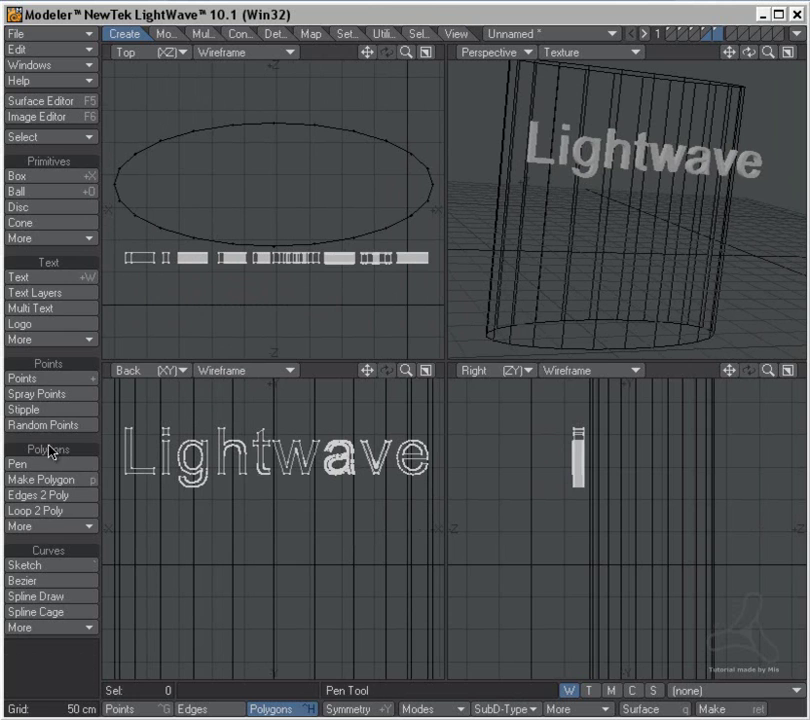
# Slice the text with Julienne along the X axis using 200 divisions.
pyautogui.click(202, 33)
pyautogui.click(48, 628)
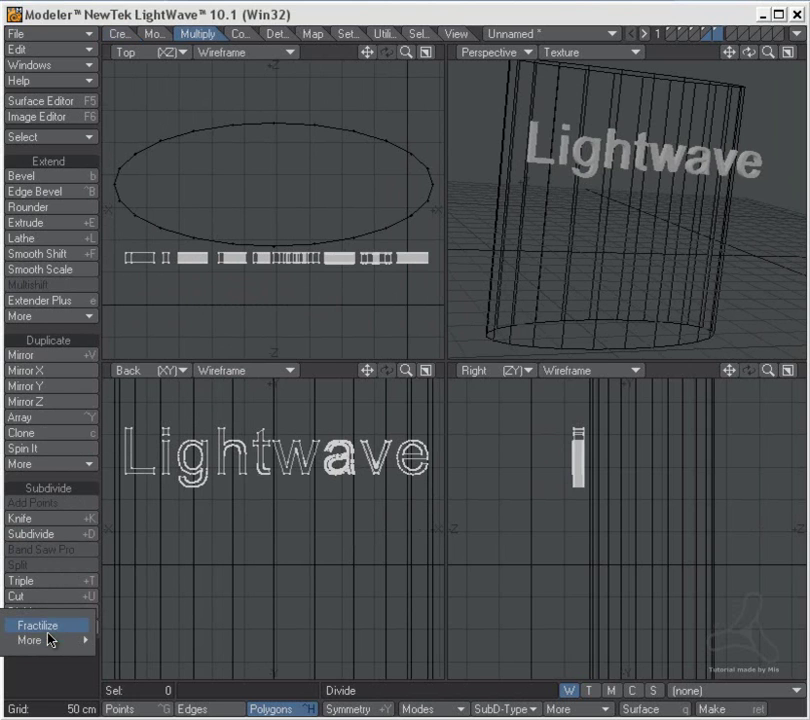
pyautogui.moveTo(49, 640)
pyautogui.click(186, 687)
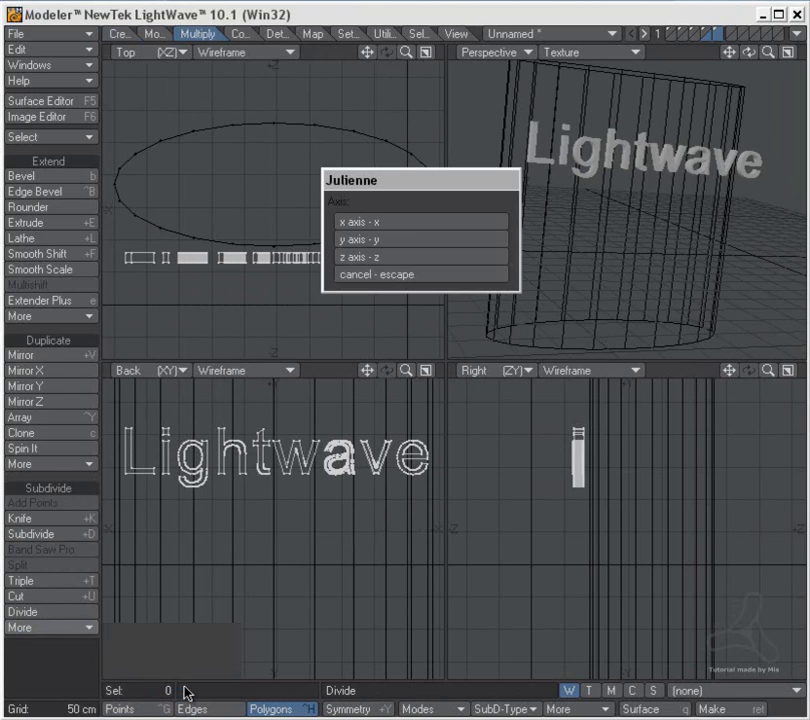
pyautogui.click(407, 222)
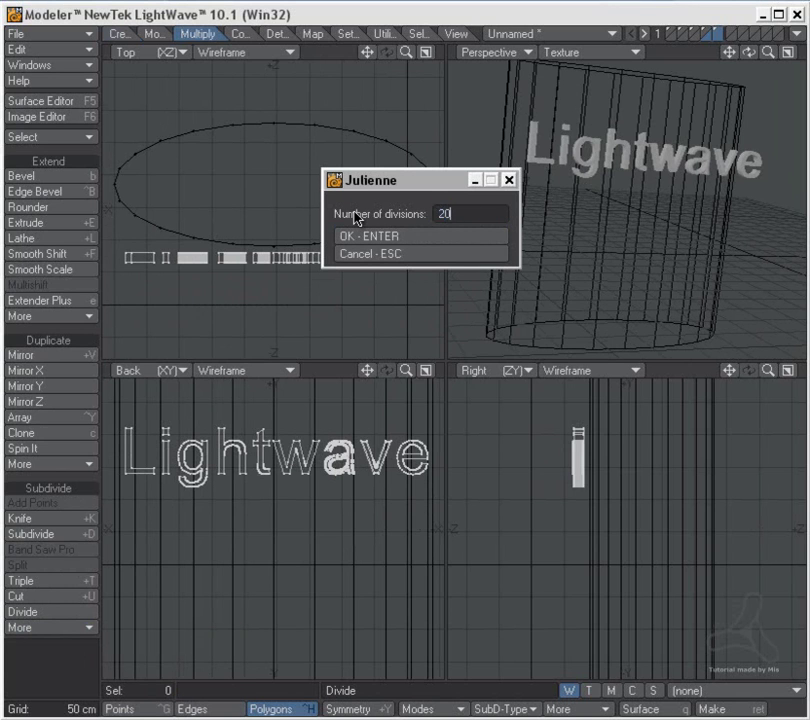
pyautogui.write('200')
pyautogui.click(389, 237)
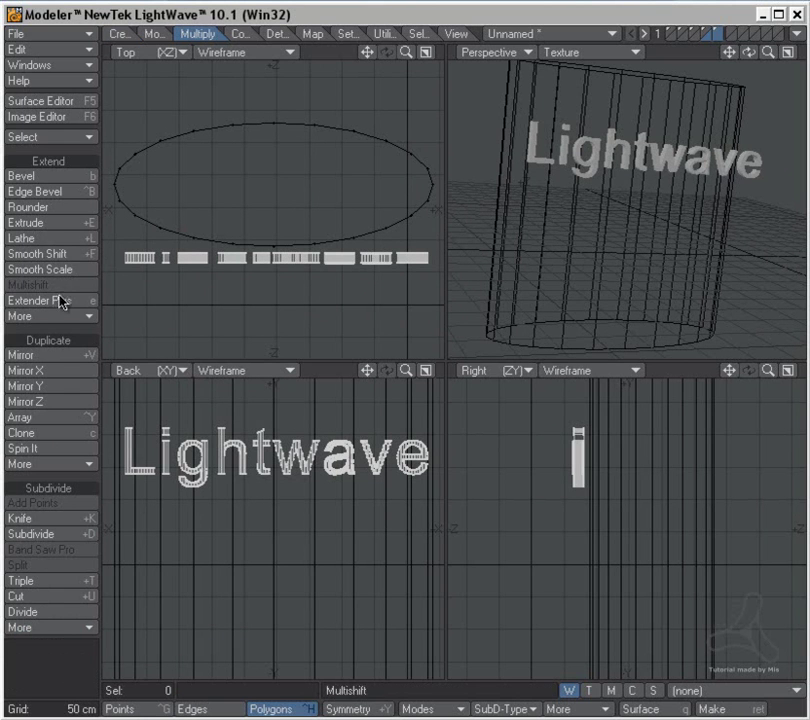
# Try bending the sliced text by 45° and rotating and moving it to follow the front of the elliptical cylinder.
pyautogui.click(155, 33)
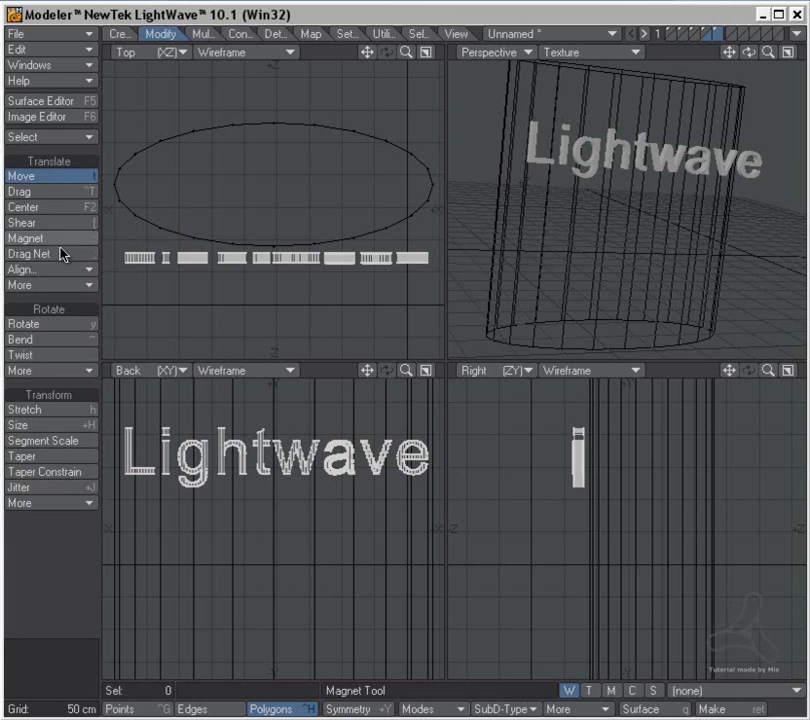
pyautogui.click(45, 340)
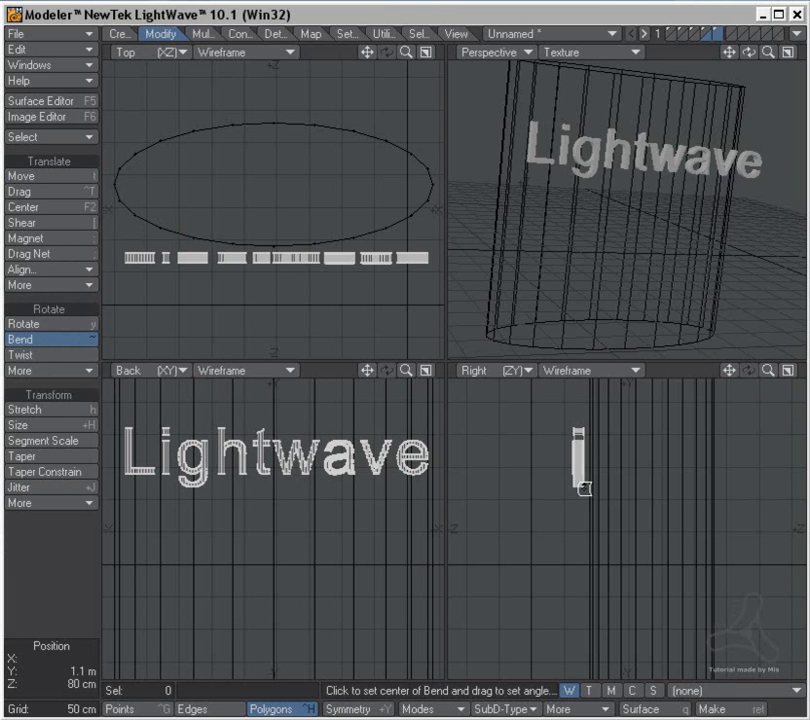
pyautogui.moveTo(579, 458); pyautogui.dragTo(669, 458)
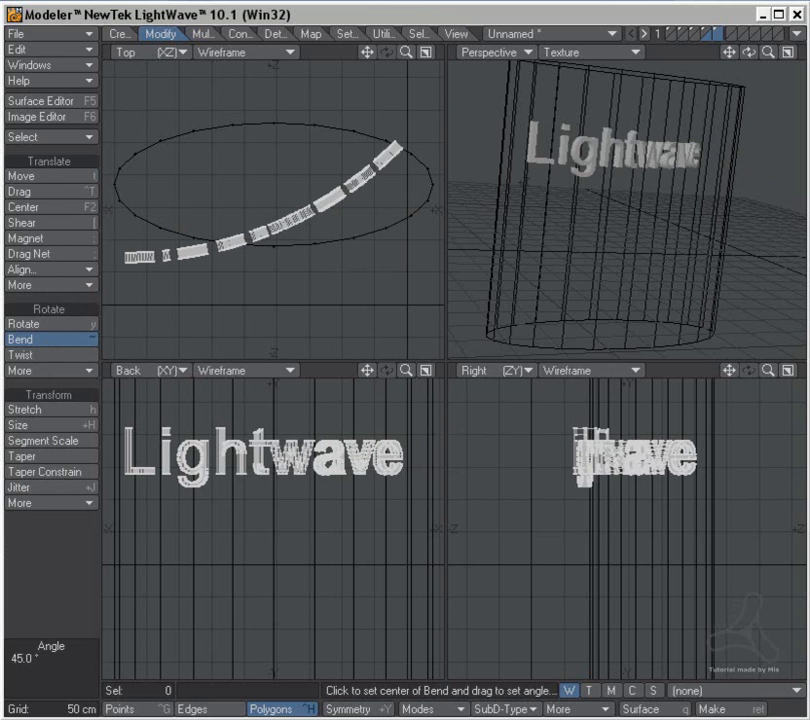
pyautogui.press('y')
pyautogui.moveTo(262, 190)
pyautogui.mouseDown()
pyautogui.moveTo(212, 190)
pyautogui.moveTo(265, 190)
pyautogui.moveTo(274, 224)
pyautogui.moveTo(269, 195)
pyautogui.mouseUp()
pyautogui.press('t')
pyautogui.press('y')
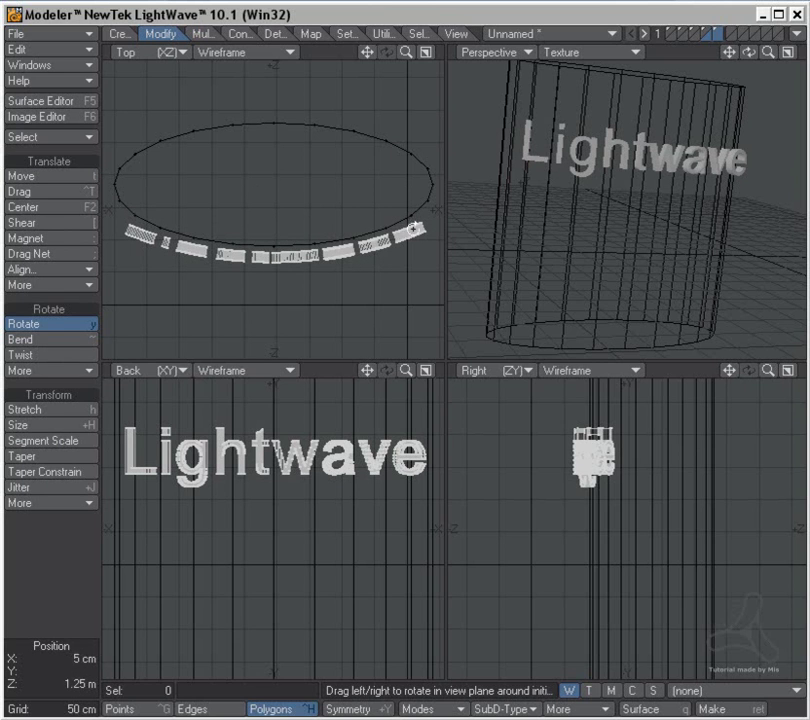
# Check how the bent text fits the elliptical cylinder, and undo its bend and repositioning.
pyautogui.keyDown('alt'); pyautogui.moveTo(624, 264); pyautogui.dragTo(703, 160); pyautogui.keyUp('alt')
pyautogui.keyDown('alt'); pyautogui.moveTo(622, 271); pyautogui.dragTo(577, 212); pyautogui.keyUp('alt')
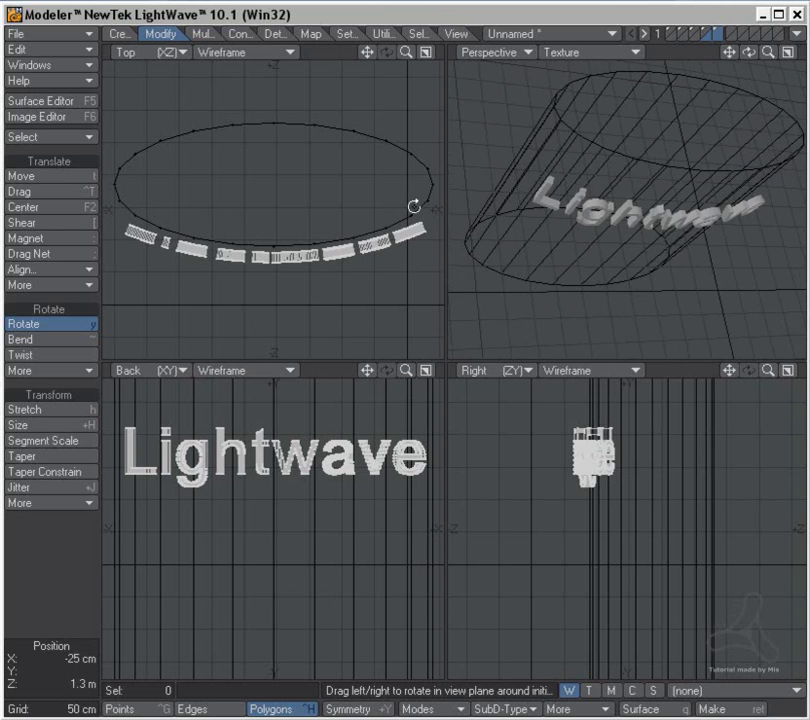
pyautogui.moveTo(400, 345); pyautogui.dragTo(340, 315)
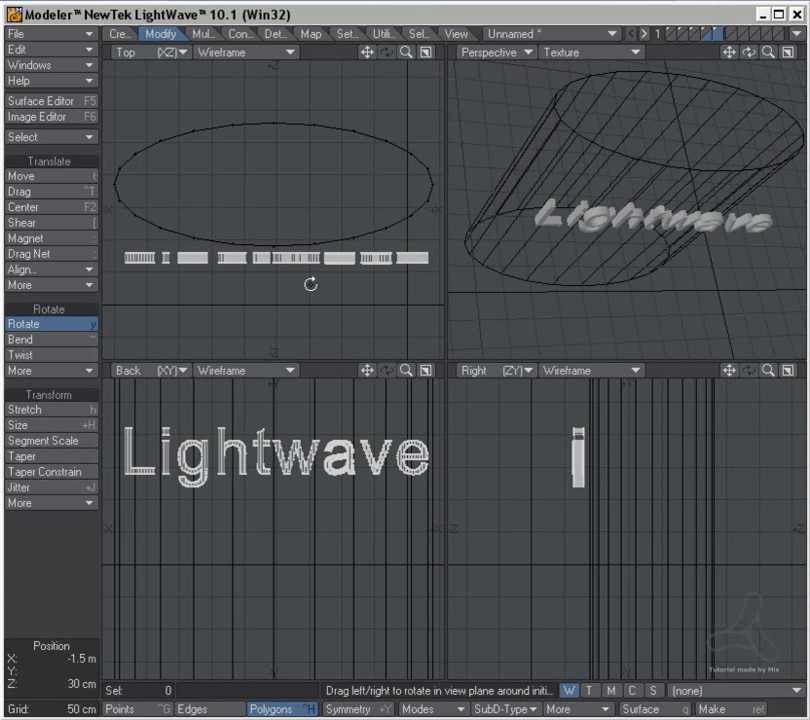
pyautogui.moveTo(289, 286)
pyautogui.keyDown('alt'); pyautogui.mouseDown()
pyautogui.moveTo(295, 291)
pyautogui.moveTo(288, 293)
pyautogui.mouseUp(); pyautogui.keyUp('alt')
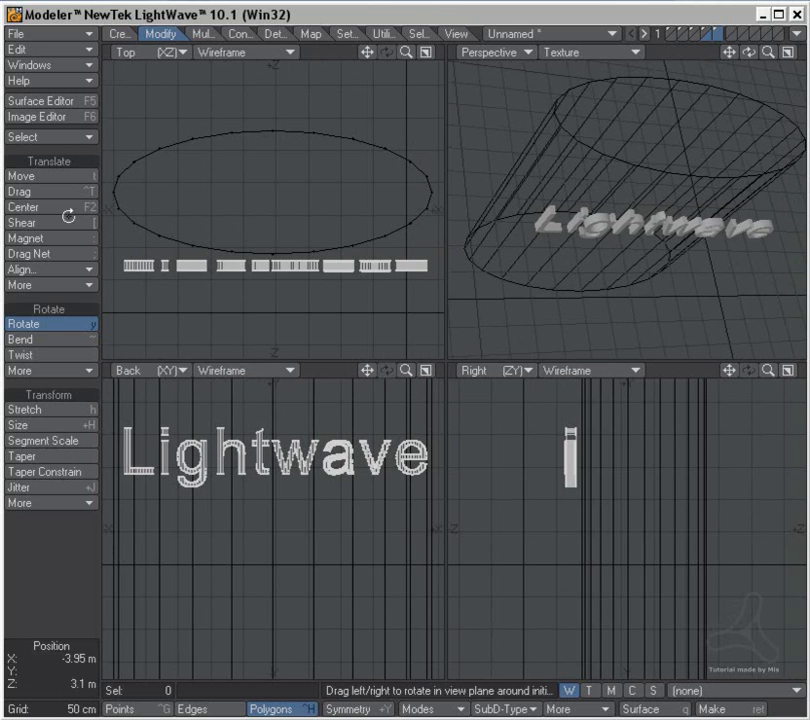
# Set up a Shear of the text with linear falloff, a rounded two-sided shape and a fixed range.
pyautogui.click(65, 226)
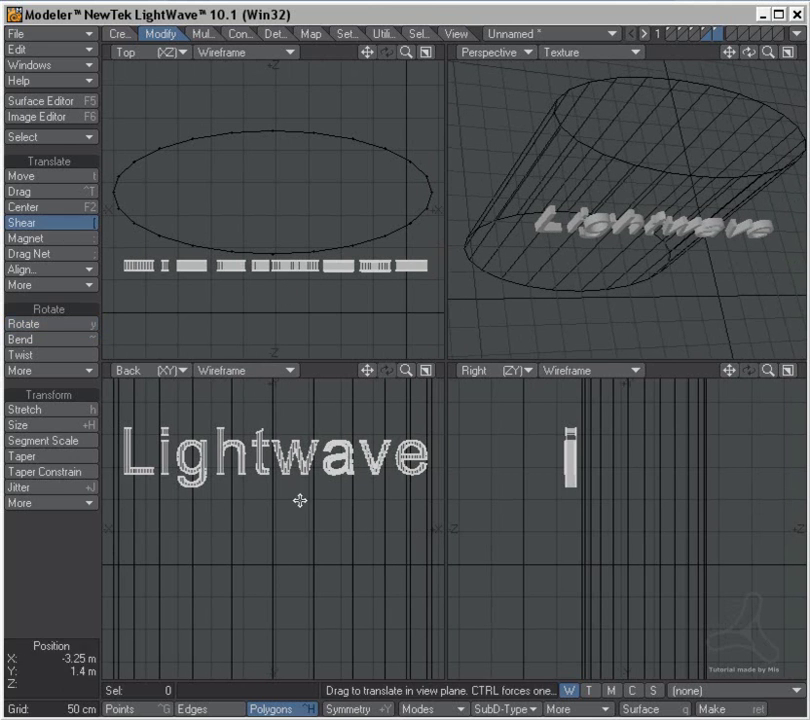
pyautogui.press('n')
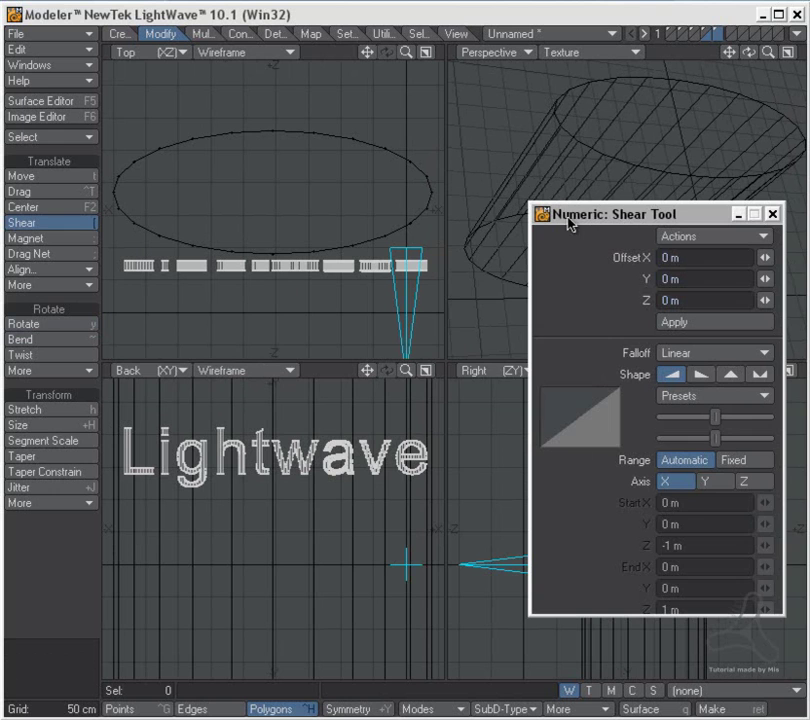
pyautogui.moveTo(611, 223); pyautogui.dragTo(572, 357)
pyautogui.press('Down')
pyautogui.press('Down')
pyautogui.press('Right')
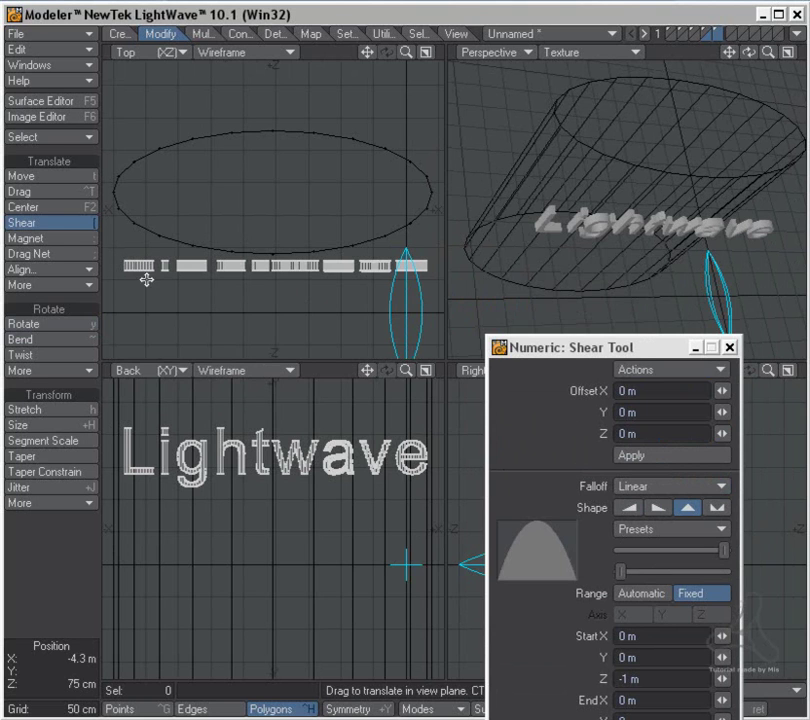
# Reset the Shear settings and use a rounded two-sided falloff shape with automatic range on the X axis.
pyautogui.click(655, 370)
pyautogui.click(650, 384)
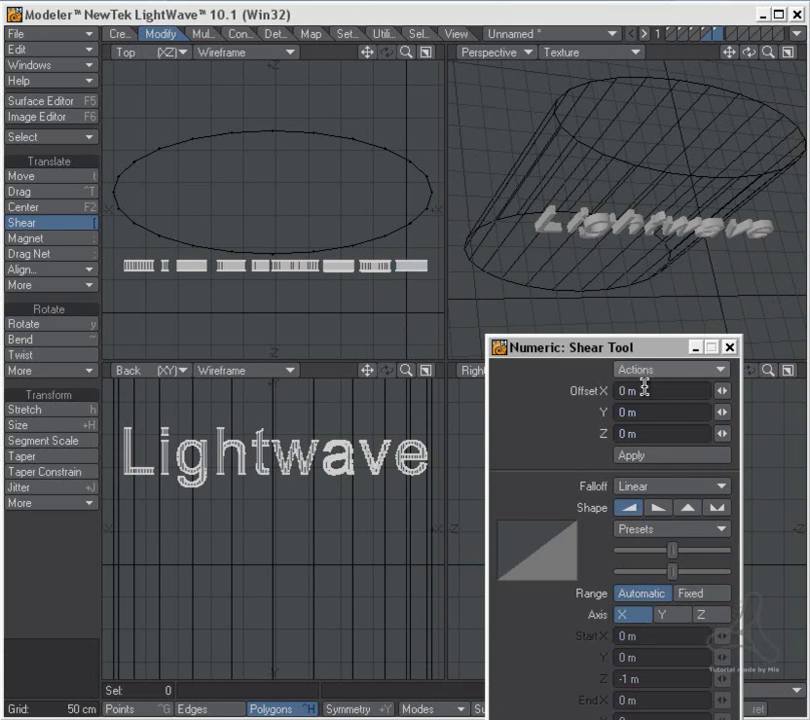
pyautogui.press('Down')
pyautogui.press('Down')
pyautogui.press('Right')
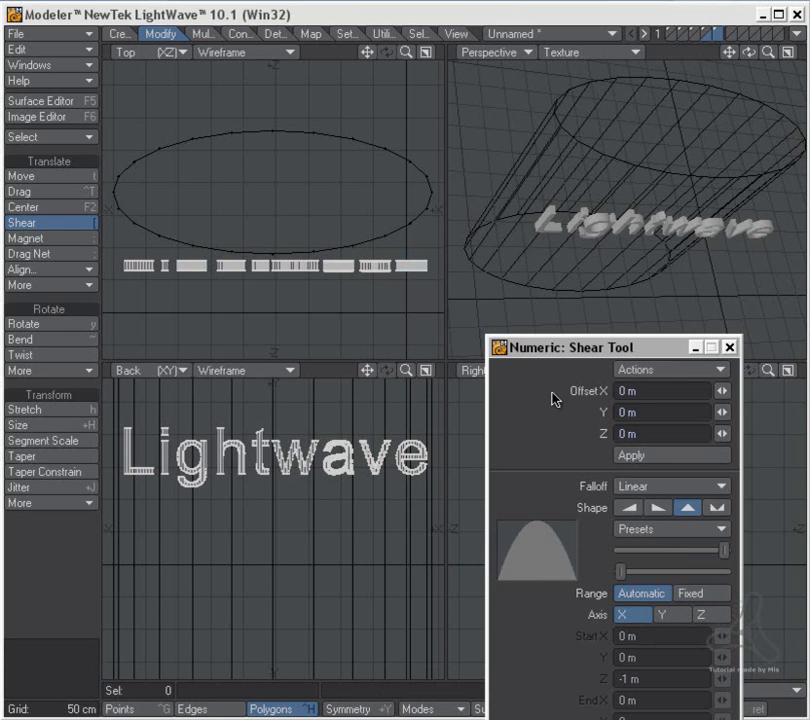
# Try shearing the text about -30 cm along Z, undo it and close the Shear settings.
pyautogui.moveTo(642, 348); pyautogui.dragTo(361, 581)
pyautogui.moveTo(571, 455); pyautogui.dragTo(551, 456)
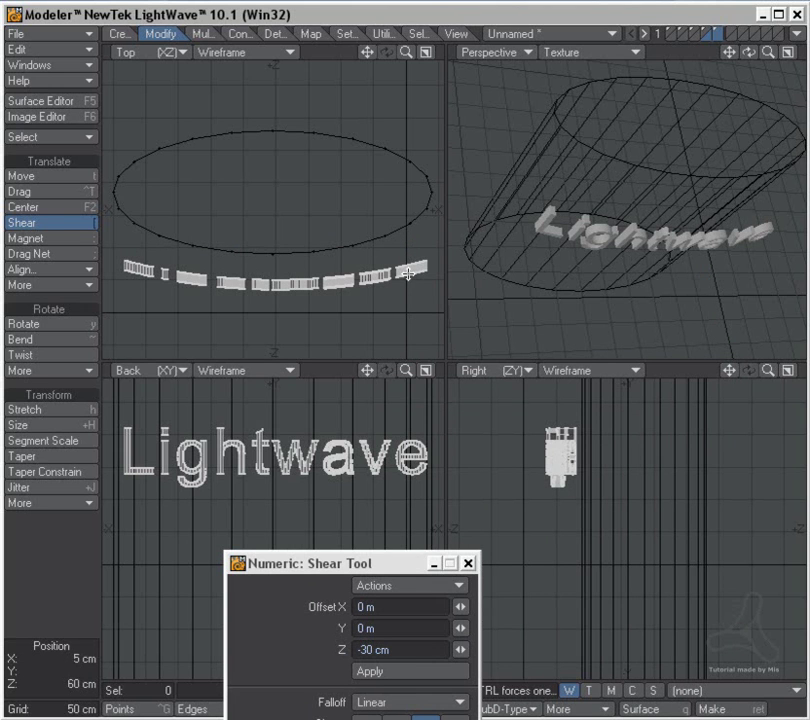
pyautogui.hotkey('ctrl', 'z')
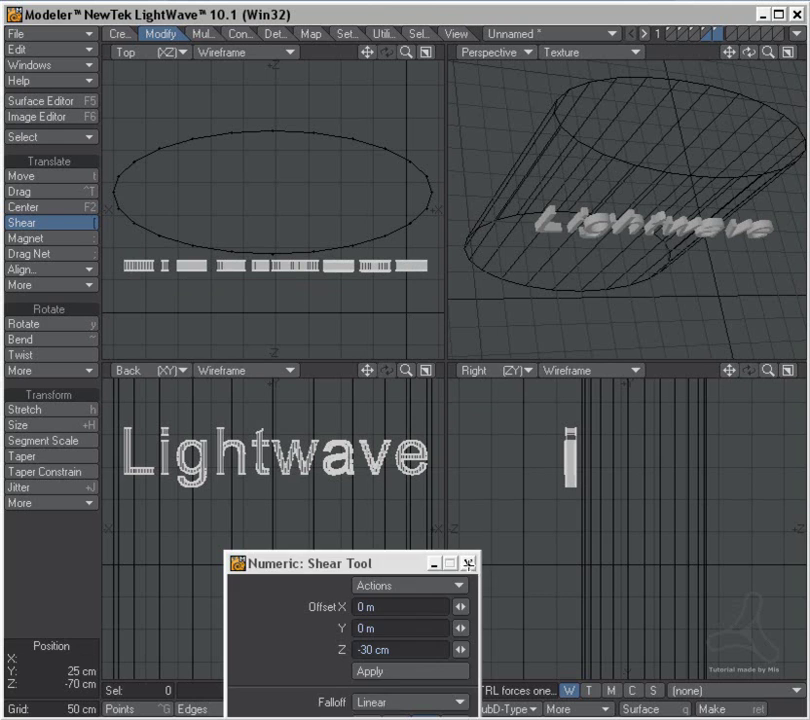
pyautogui.click(468, 564)
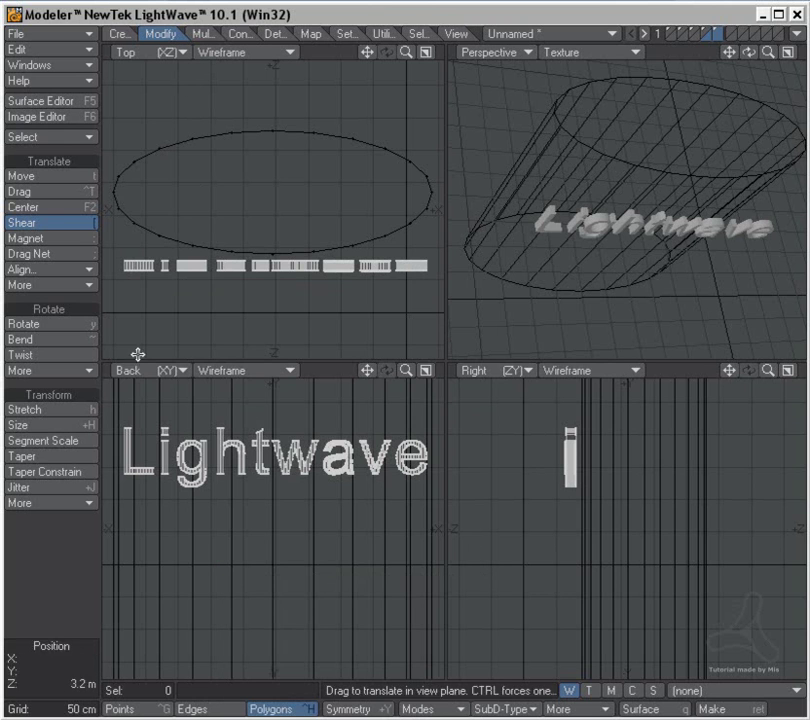
# Start Spline Guide on the sliced text and set its operation to Bend along the X axis.
pyautogui.click(70, 503)
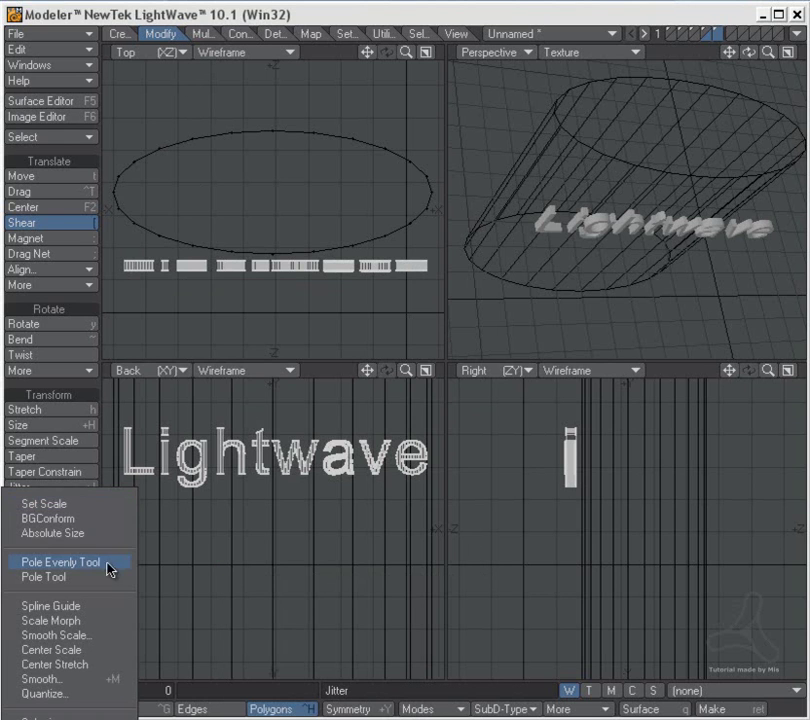
pyautogui.click(83, 608)
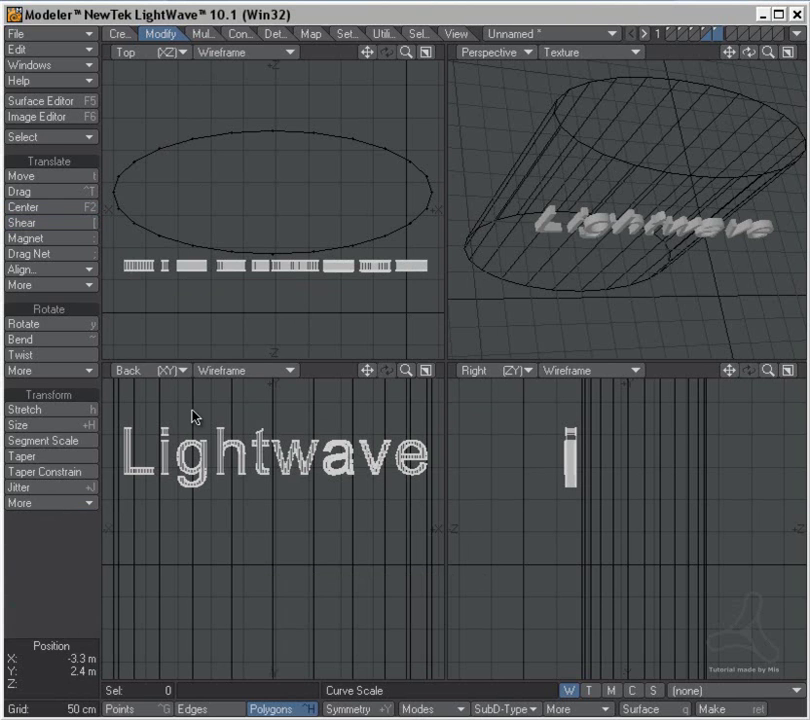
pyautogui.press('n')
pyautogui.moveTo(358, 540); pyautogui.dragTo(628, 253)
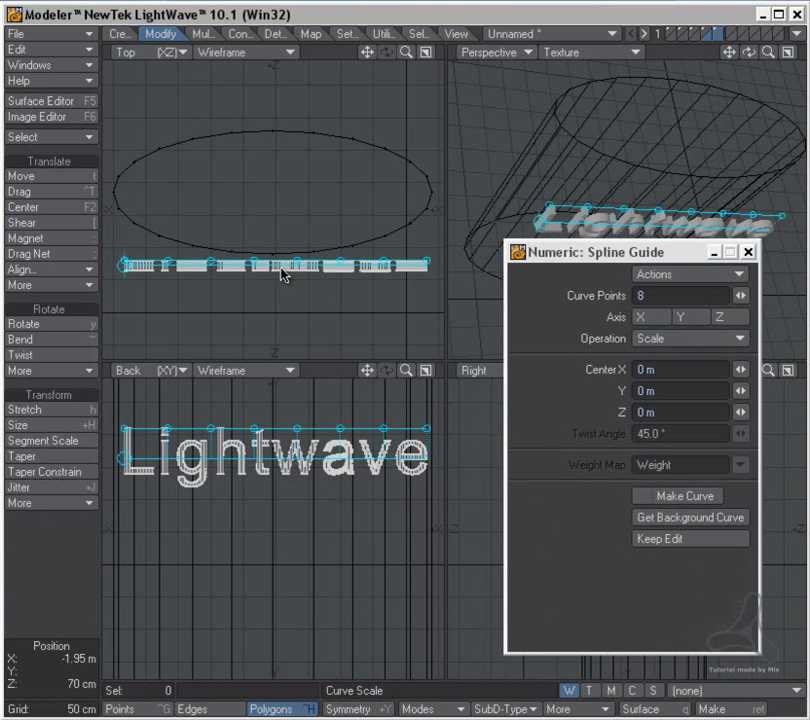
pyautogui.click(694, 341)
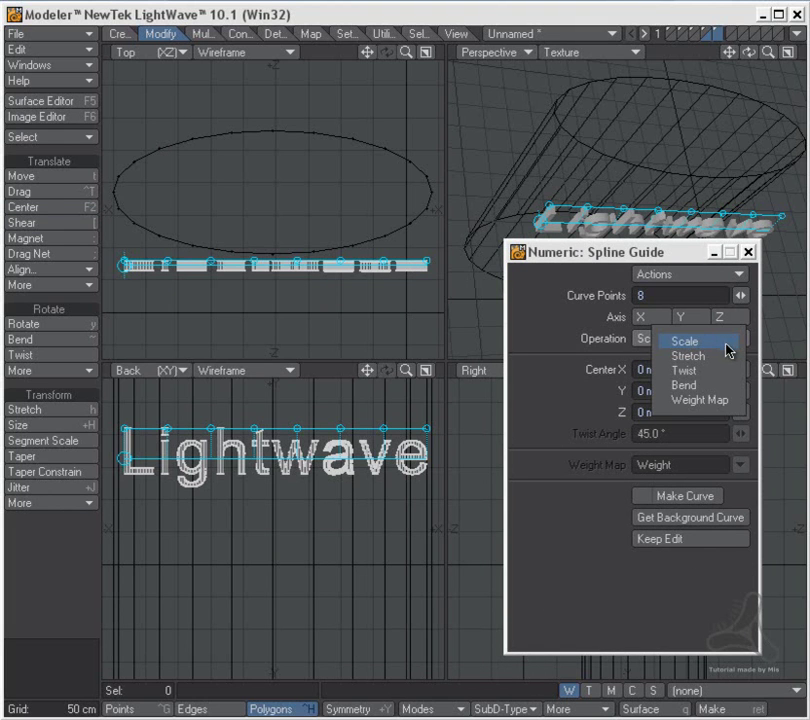
pyautogui.click(713, 385)
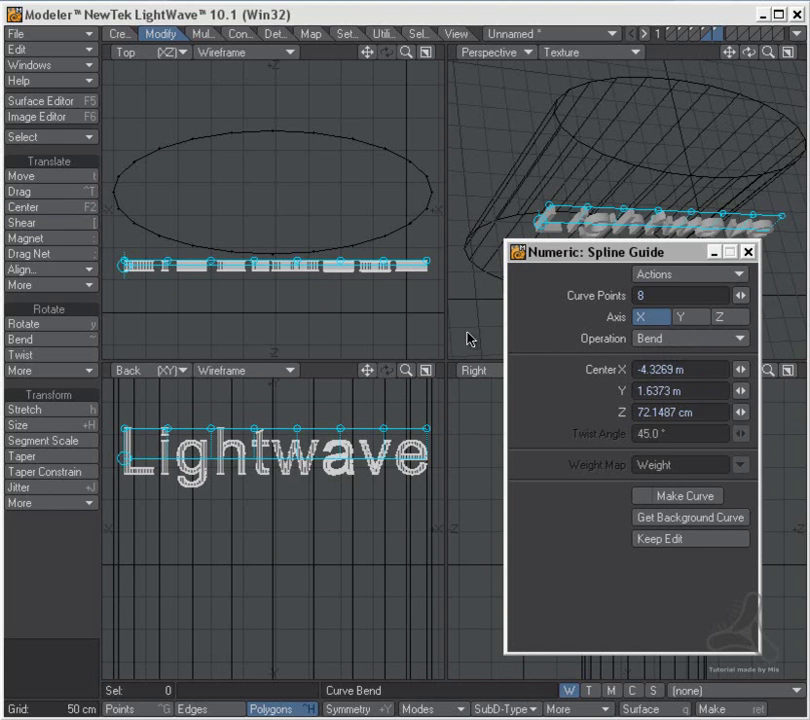
pyautogui.press('0')
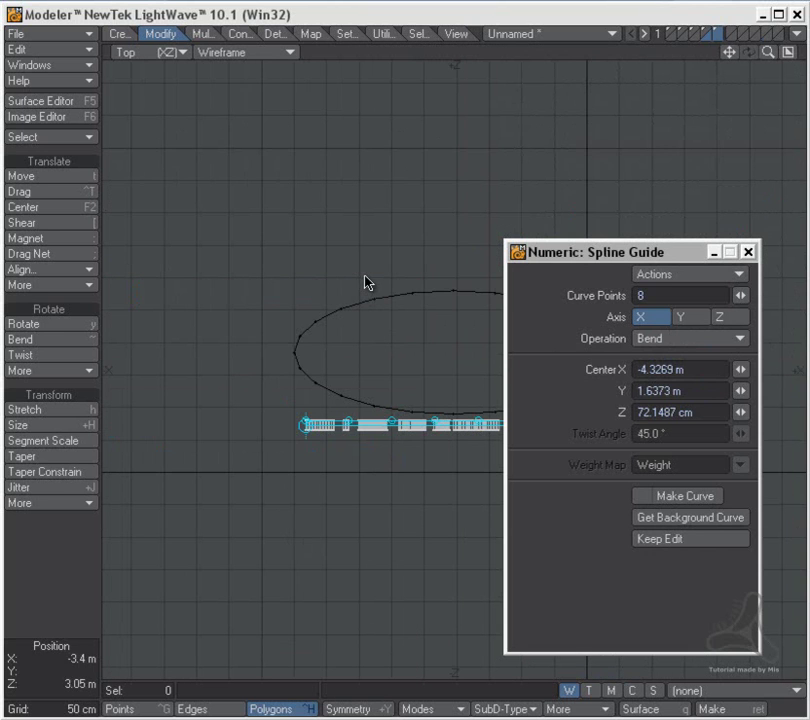
# Set the Spline Guide to 7 curve points and pull its guide points right of the text's middle toward the ellipse.
pyautogui.moveTo(650, 254); pyautogui.dragTo(130, 276)
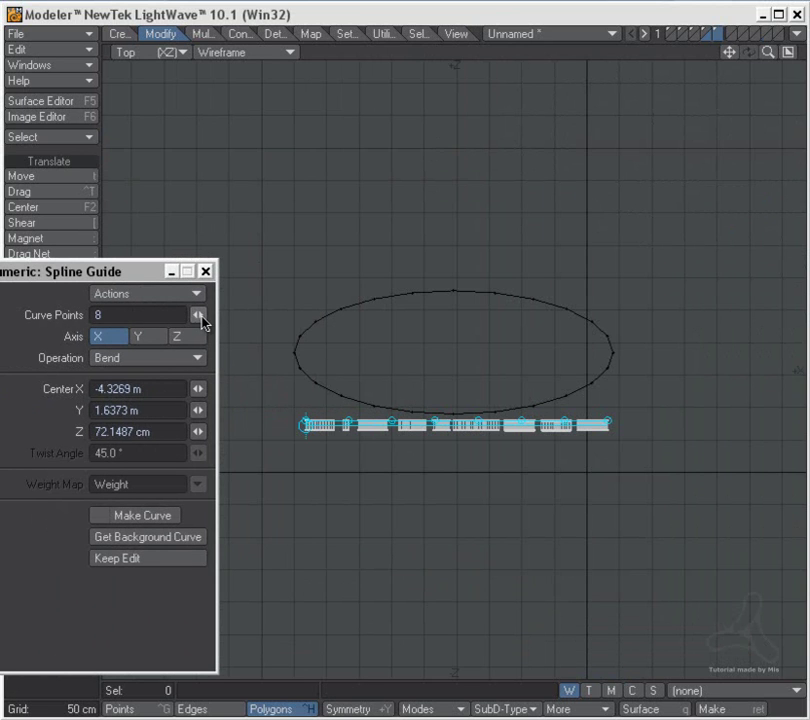
pyautogui.moveTo(201, 316); pyautogui.dragTo(191, 316)
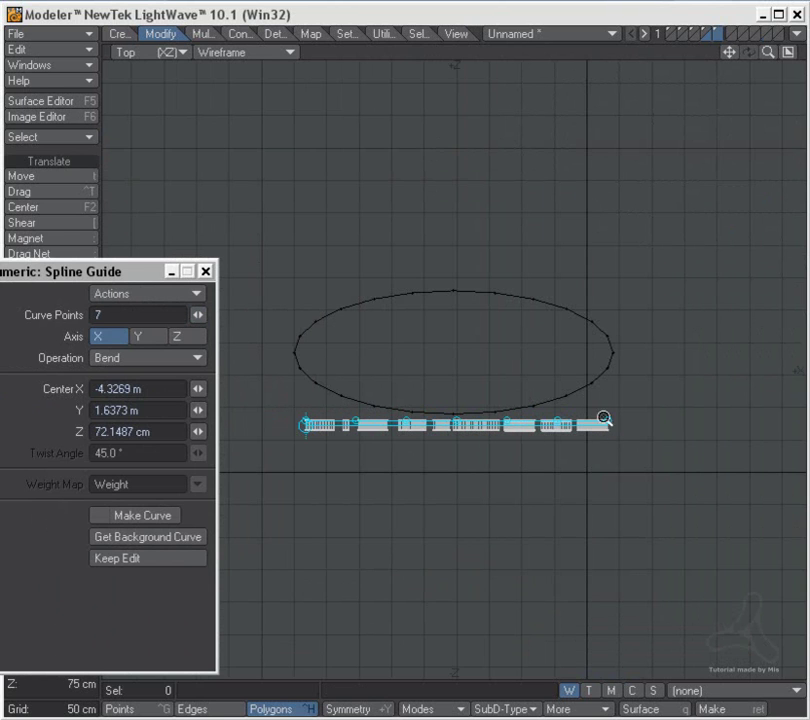
pyautogui.scroll(5, 662, 418)
pyautogui.keyDown('alt'); pyautogui.moveTo(604, 436); pyautogui.dragTo(576, 441); pyautogui.keyUp('alt')
pyautogui.moveTo(583, 454); pyautogui.dragTo(587, 423)
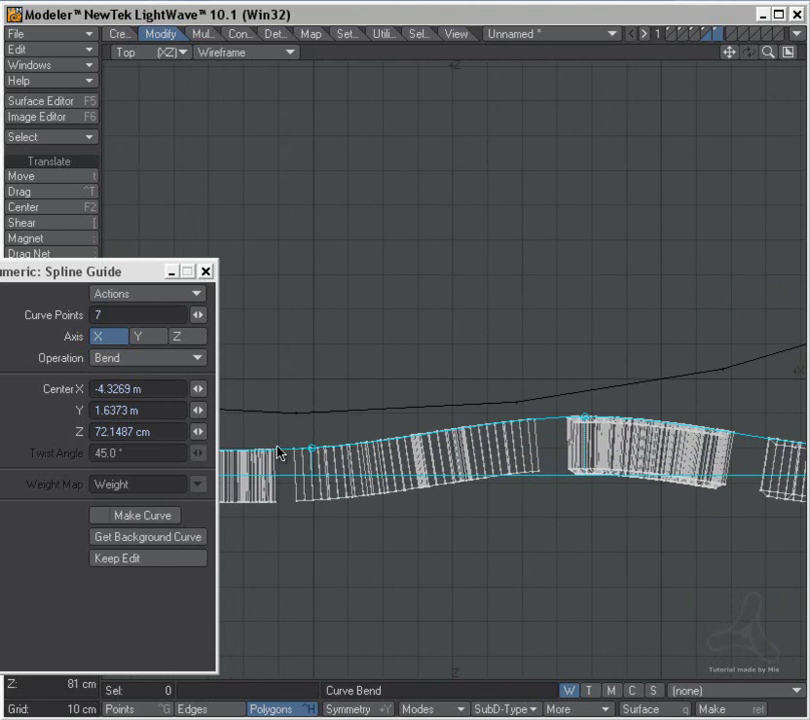
pyautogui.moveTo(311, 447); pyautogui.dragTo(315, 423)
# Adjust the guide points along the text's second half so the final letters follow the ellipse up to its right end.
pyautogui.keyDown('alt'); pyautogui.moveTo(444, 474); pyautogui.dragTo(653, 488); pyautogui.keyUp('alt')
pyautogui.moveTo(605, 480); pyautogui.dragTo(592, 390)
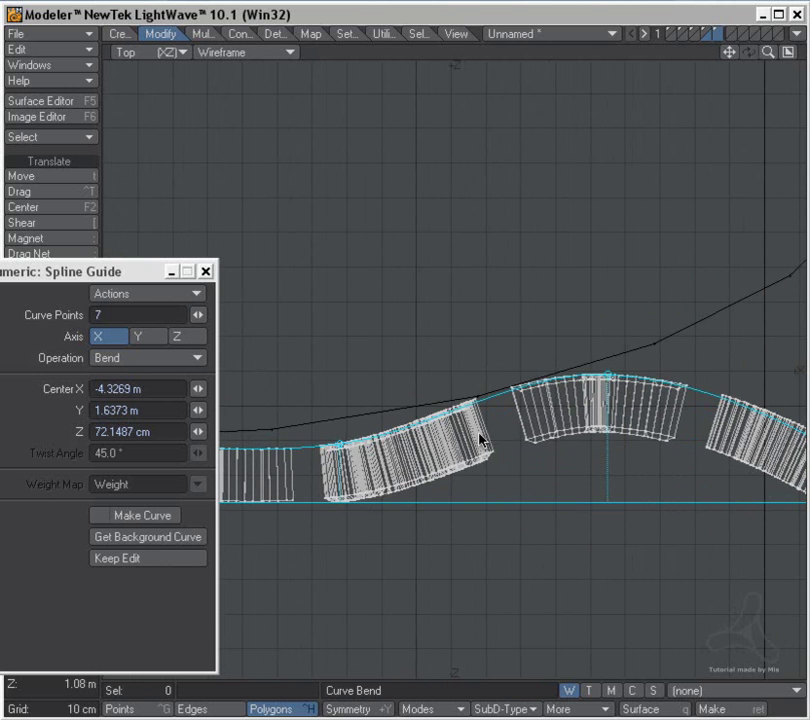
pyautogui.moveTo(339, 443); pyautogui.dragTo(341, 427)
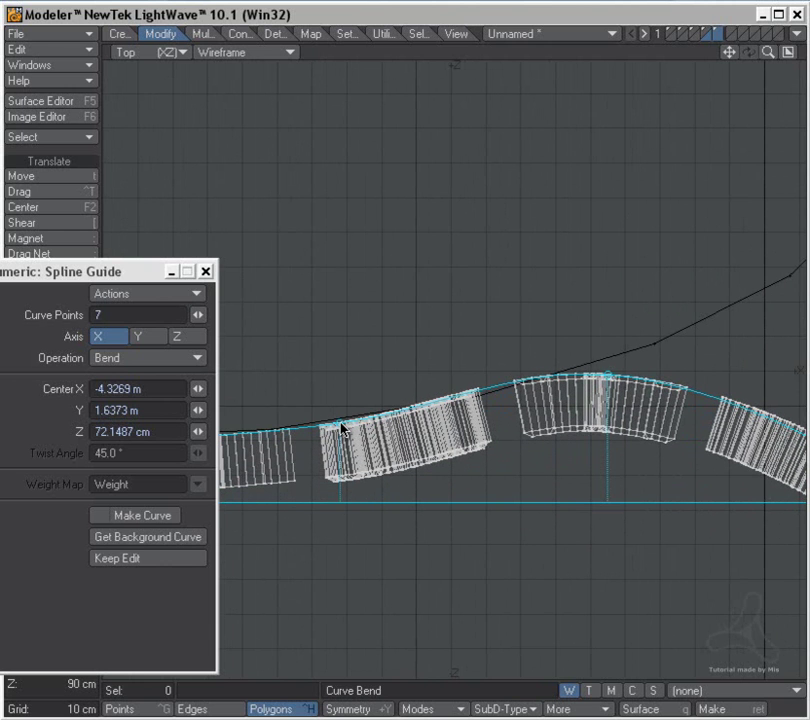
pyautogui.moveTo(612, 381); pyautogui.dragTo(611, 369)
pyautogui.keyDown('alt'); pyautogui.moveTo(798, 482); pyautogui.dragTo(593, 520); pyautogui.keyUp('alt')
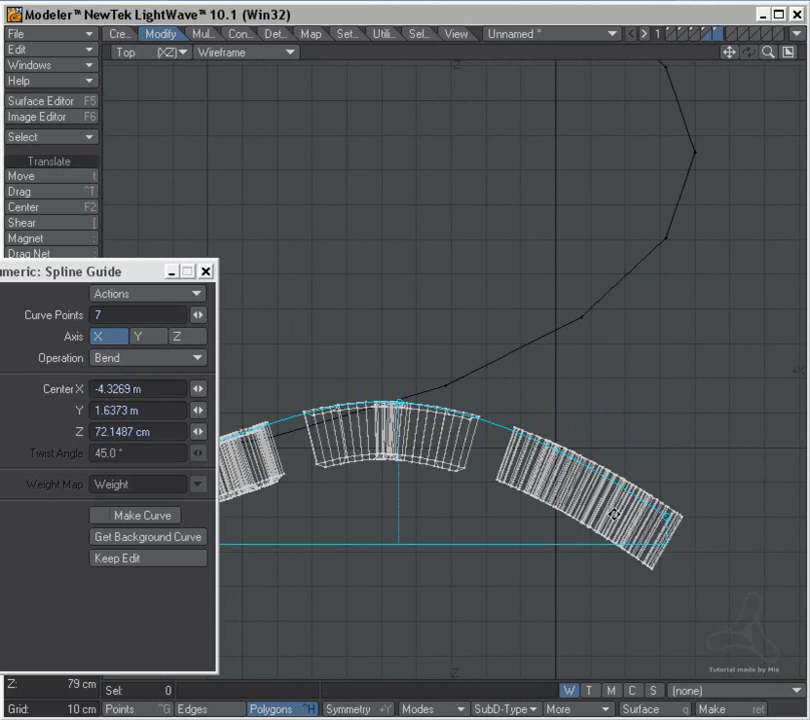
pyautogui.moveTo(667, 519); pyautogui.dragTo(660, 268)
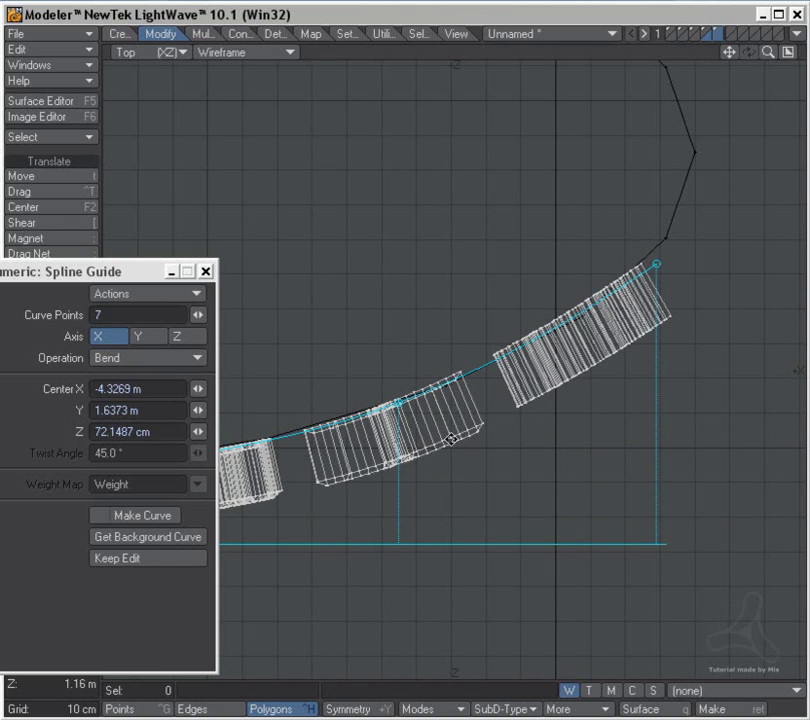
# Raise the guide point at the text's start so the first letters follow the left part of the ellipse.
pyautogui.press('g')
pyautogui.keyDown('alt'); pyautogui.moveTo(446, 510); pyautogui.dragTo(592, 503); pyautogui.keyUp('alt')
pyautogui.keyDown('alt'); pyautogui.moveTo(233, 454); pyautogui.dragTo(474, 436); pyautogui.keyUp('alt')
pyautogui.keyDown('alt'); pyautogui.moveTo(418, 465); pyautogui.dragTo(596, 489); pyautogui.keyUp('alt')
pyautogui.moveTo(375, 563); pyautogui.dragTo(368, 321)
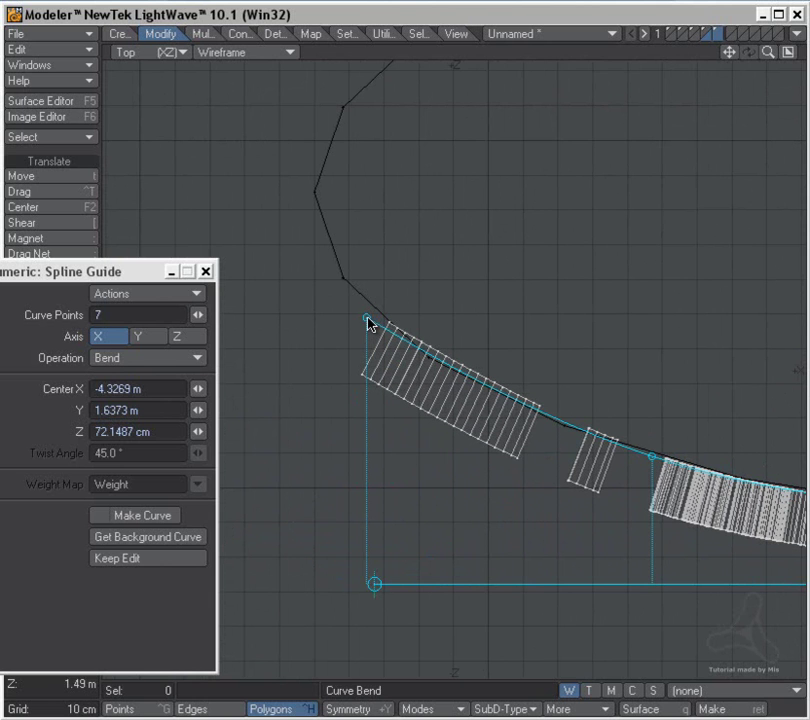
# Check the bent text along the whole ellipse, finish the Spline Guide bend and close its settings.
pyautogui.keyDown('ctrl'); pyautogui.keyDown('alt'); pyautogui.moveTo(676, 567); pyautogui.dragTo(532, 558); pyautogui.keyUp('alt'); pyautogui.keyUp('ctrl')
pyautogui.keyDown('alt'); pyautogui.moveTo(577, 551); pyautogui.dragTo(354, 496); pyautogui.keyUp('alt')
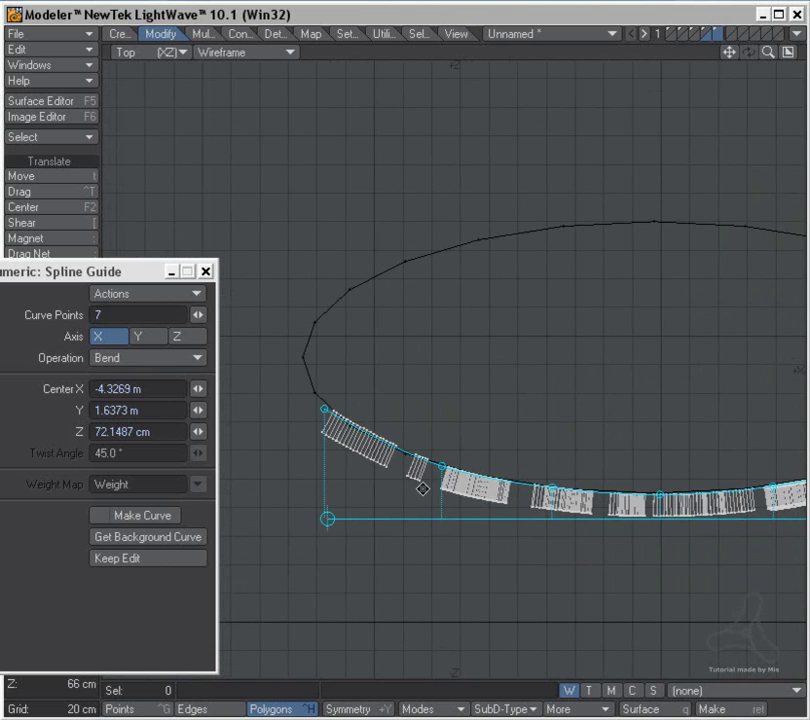
pyautogui.keyDown('alt'); pyautogui.moveTo(595, 554); pyautogui.dragTo(386, 558); pyautogui.keyUp('alt')
pyautogui.keyDown('alt'); pyautogui.moveTo(557, 574); pyautogui.dragTo(477, 577); pyautogui.keyUp('alt')
pyautogui.keyDown('ctrl'); pyautogui.keyDown('alt'); pyautogui.moveTo(676, 446); pyautogui.dragTo(720, 438); pyautogui.keyUp('alt'); pyautogui.keyUp('ctrl')
pyautogui.scroll(2, 720, 438)
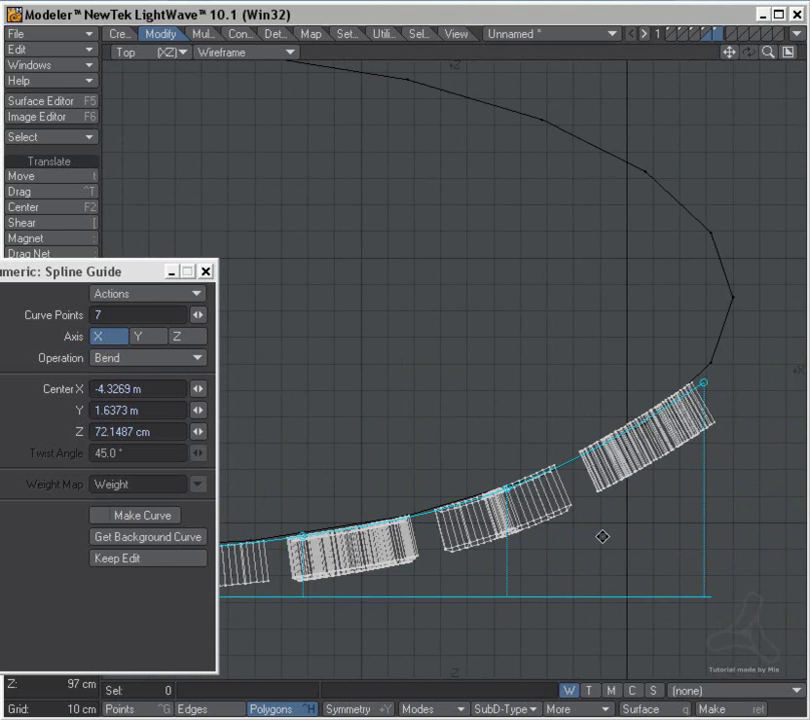
pyautogui.keyDown('alt'); pyautogui.keyDown('shift'); pyautogui.moveTo(609, 531); pyautogui.dragTo(673, 457); pyautogui.keyUp('shift'); pyautogui.keyUp('alt')
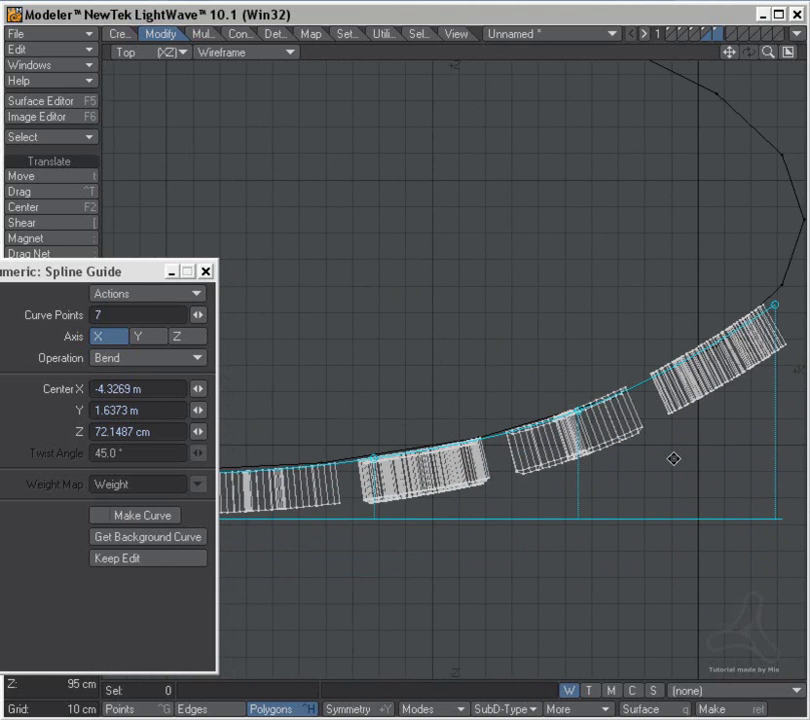
pyautogui.press('space')
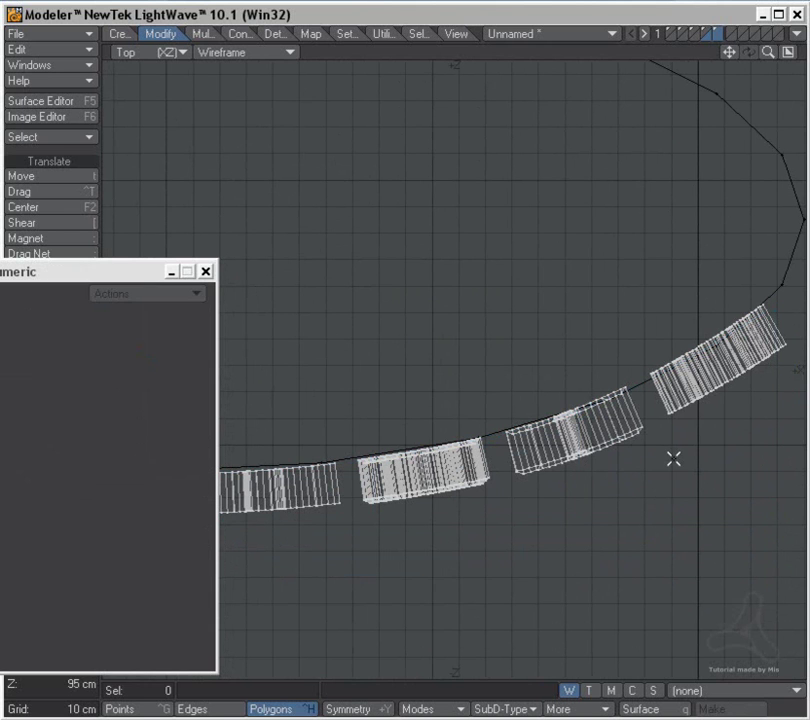
pyautogui.click(205, 272)
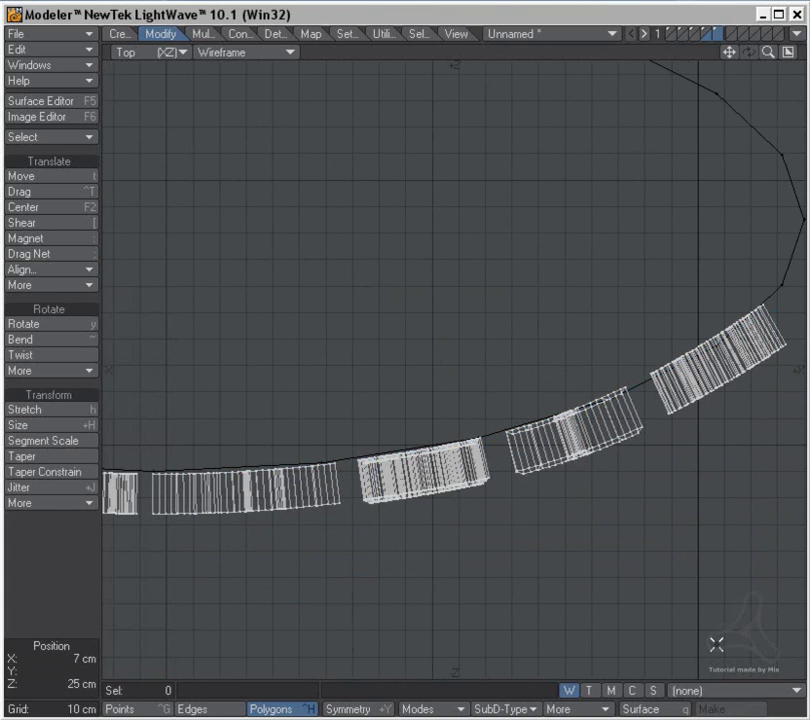
# Examine the bent text together with the elliptical cylinder in perspective, and undo the Spline Guide bend.
pyautogui.press('KP_0')
pyautogui.press('a')
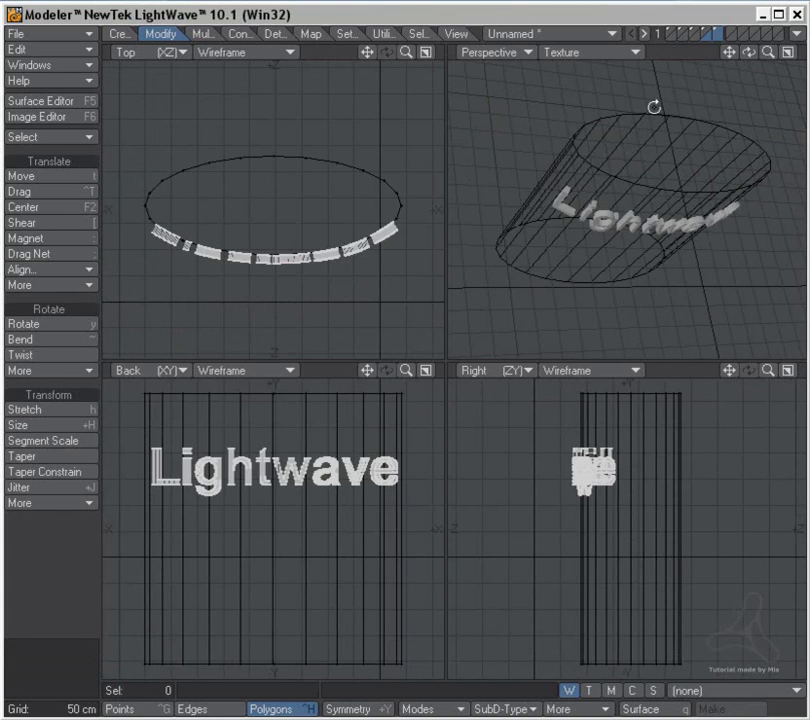
pyautogui.keyDown('shift'); pyautogui.click(706, 30); pyautogui.keyUp('shift')
pyautogui.keyDown('alt'); pyautogui.moveTo(731, 265); pyautogui.dragTo(692, 205); pyautogui.keyUp('alt')
pyautogui.keyDown('alt'); pyautogui.moveTo(692, 205); pyautogui.dragTo(622, 175); pyautogui.keyUp('alt')
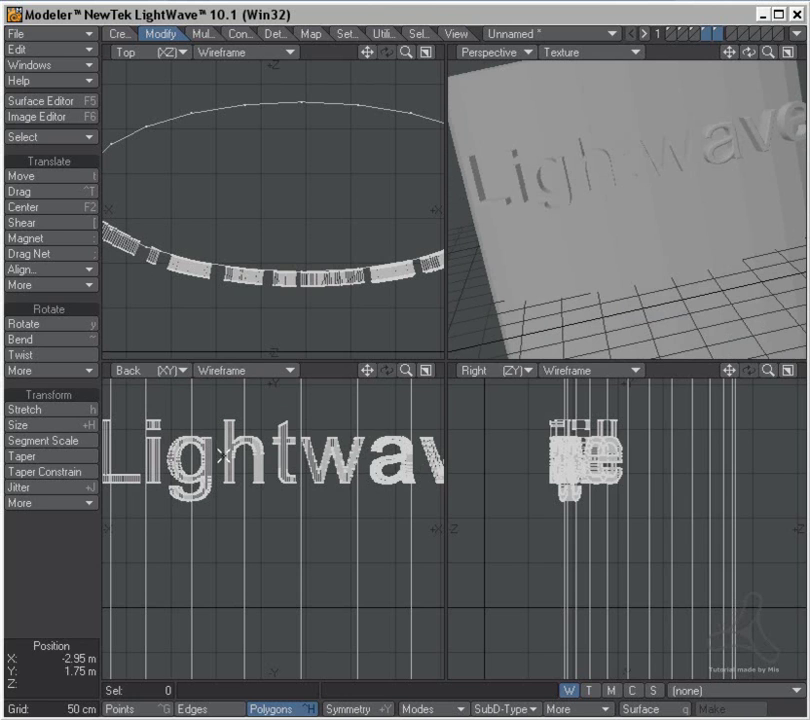
pyautogui.hotkey('ctrl', 'z')
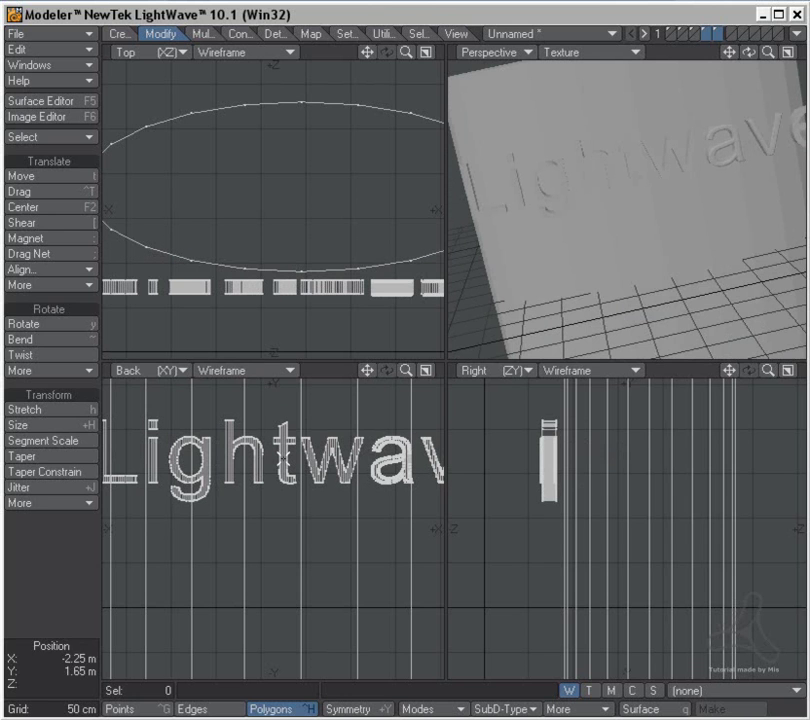
# Create an upright round cylinder with the Disc tool in the empty layer, placed behind the text and narrower than it.
pyautogui.click(724, 36)
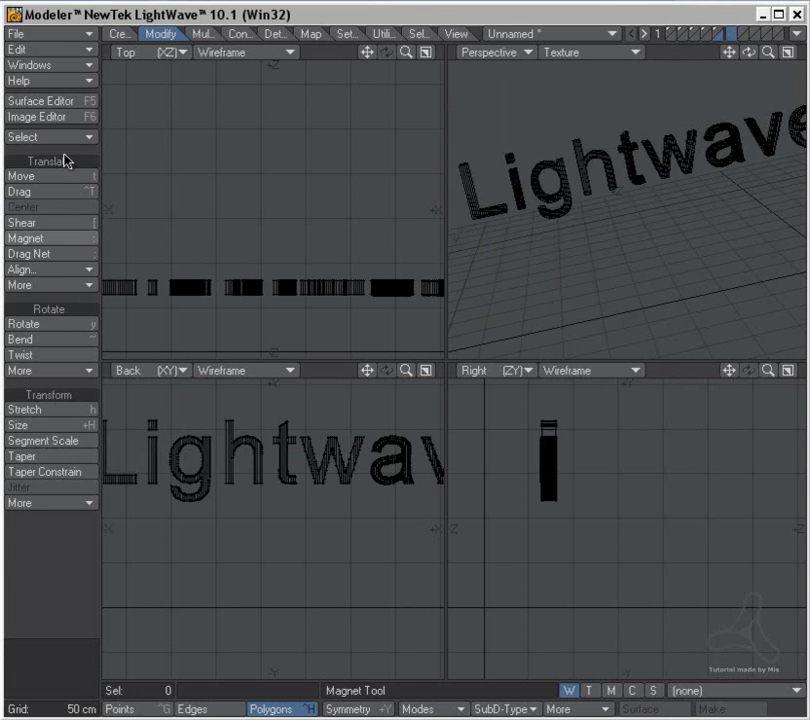
pyautogui.click(122, 33)
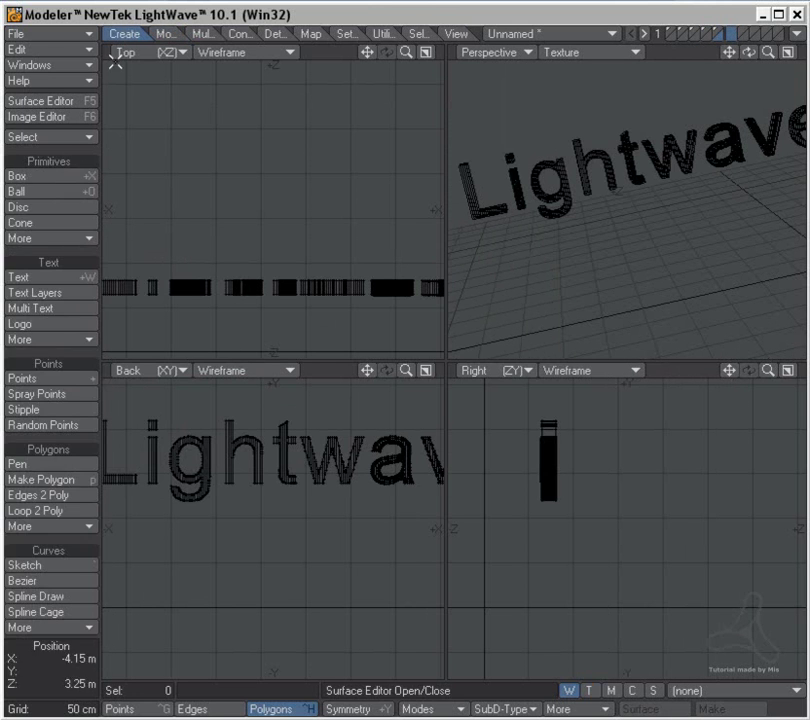
pyautogui.click(53, 211)
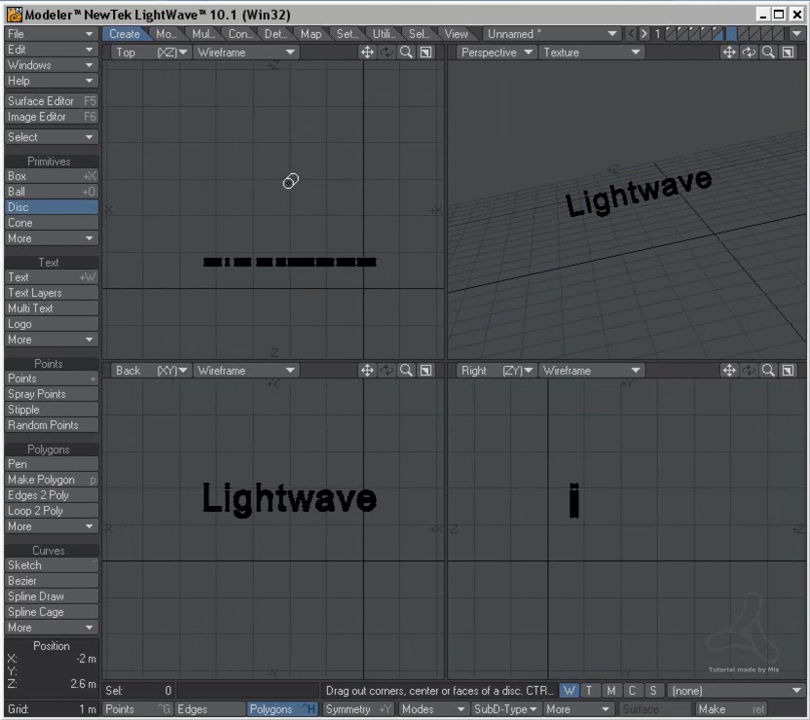
pyautogui.moveTo(232, 122); pyautogui.dragTo(334, 221)
pyautogui.moveTo(313, 407); pyautogui.dragTo(293, 617)
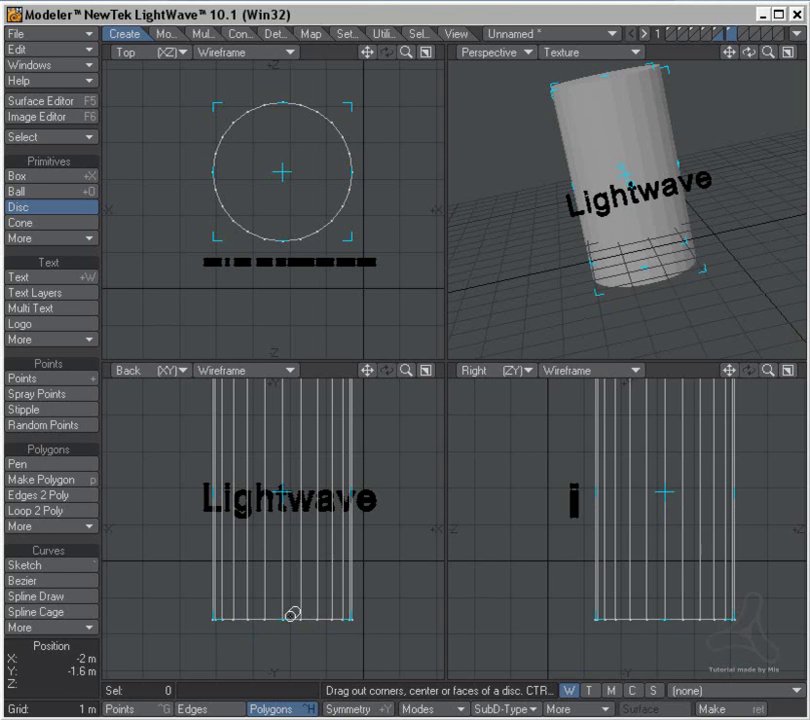
pyautogui.moveTo(349, 230); pyautogui.dragTo(331, 212)
pyautogui.moveTo(280, 472); pyautogui.dragTo(327, 564)
pyautogui.press('space')
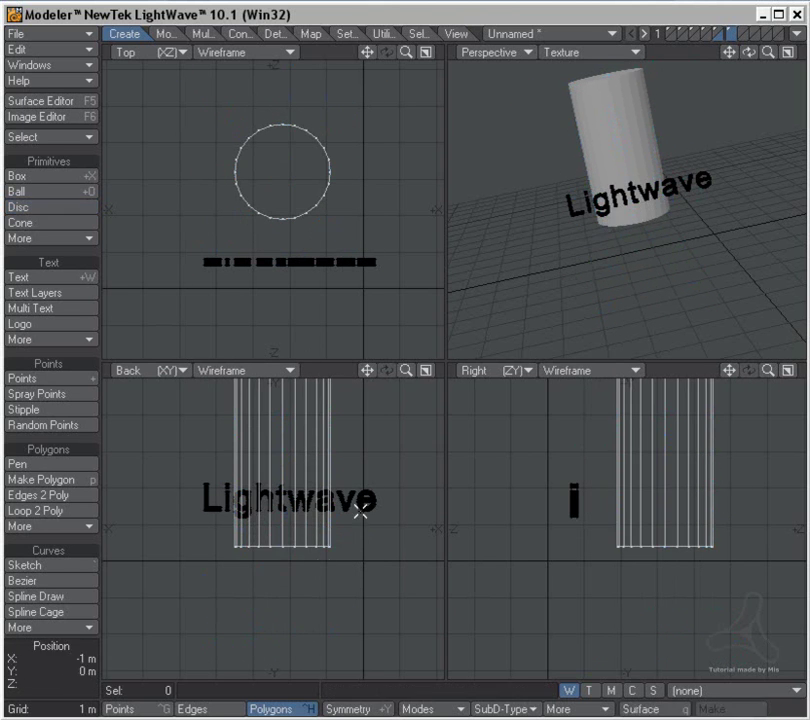
# Move the round cylinder about 1.4 m down and make the text layer active with the cylinder as background.
pyautogui.press('t')
pyautogui.moveTo(636, 130); pyautogui.dragTo(636, 170)
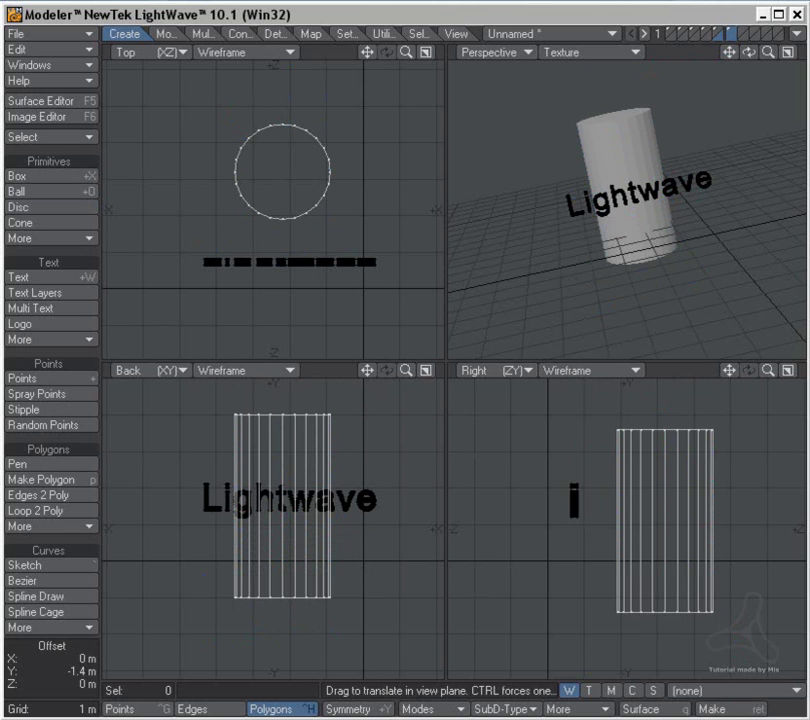
pyautogui.press('space')
pyautogui.click(718, 32)
pyautogui.click(731, 38)
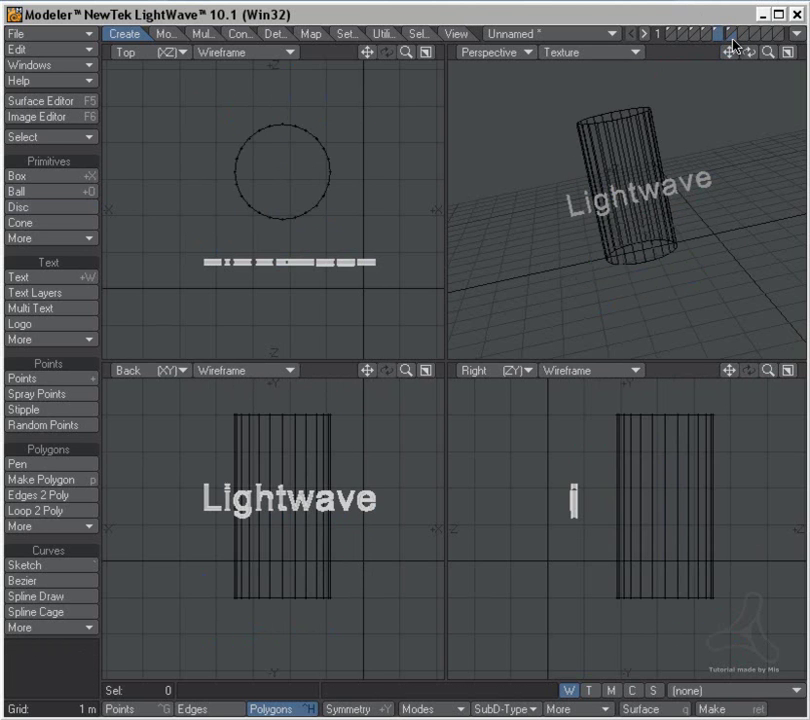
# Move the text close to the front of the cylinder so that the letter L starts at the cylinder's centre line.
pyautogui.press('t')
pyautogui.press('a')
pyautogui.press('space')
pyautogui.keyDown('ctrl'); pyautogui.keyDown('alt'); pyautogui.moveTo(260, 519); pyautogui.dragTo(310, 467); pyautogui.keyUp('alt'); pyautogui.keyUp('ctrl')
pyautogui.press('t')
pyautogui.press('space')
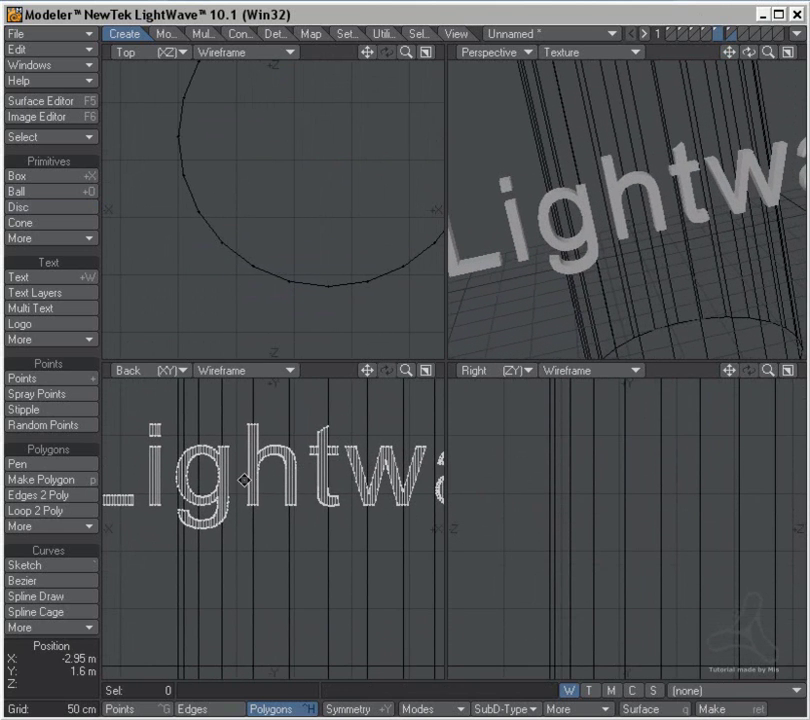
pyautogui.keyDown('alt'); pyautogui.keyDown('shift'); pyautogui.moveTo(246, 479); pyautogui.dragTo(322, 490); pyautogui.keyUp('shift'); pyautogui.keyUp('alt')
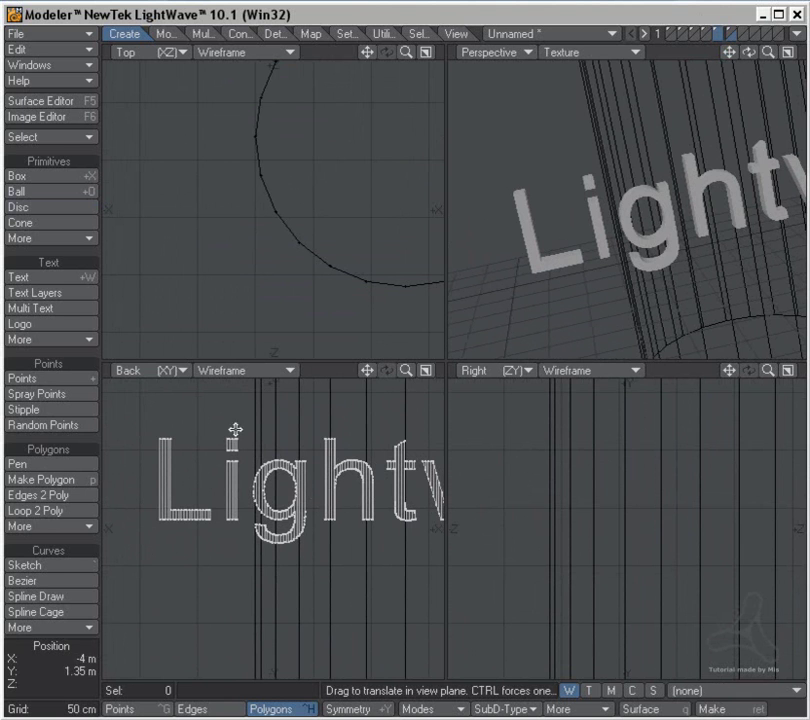
pyautogui.keyDown('alt'); pyautogui.keyDown('shift'); pyautogui.moveTo(331, 519); pyautogui.dragTo(193, 488); pyautogui.keyUp('shift'); pyautogui.keyUp('alt')
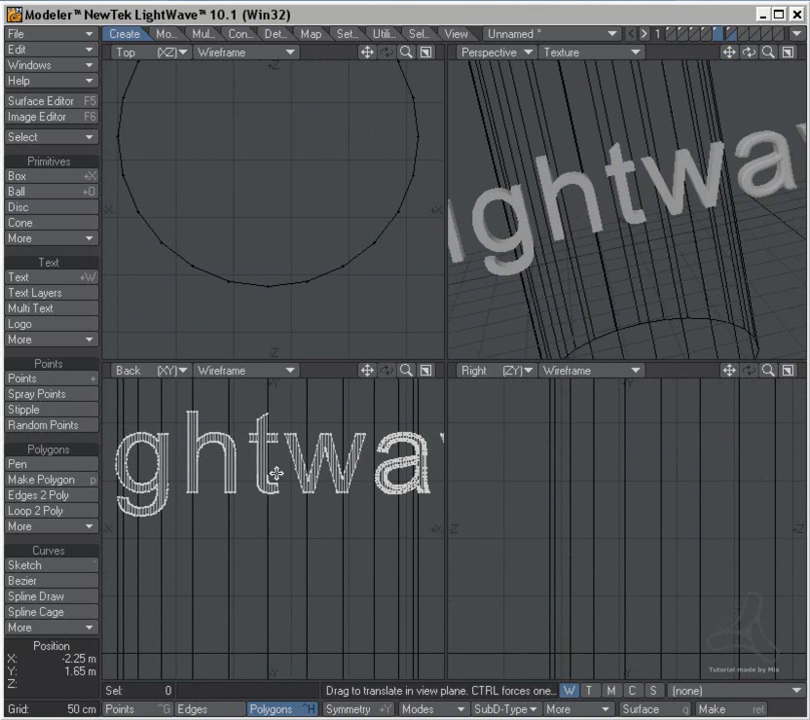
pyautogui.keyDown('alt'); pyautogui.moveTo(316, 307); pyautogui.dragTo(432, 198); pyautogui.keyUp('alt')
pyautogui.press('t')
pyautogui.moveTo(253, 568); pyautogui.dragTo(253, 643)
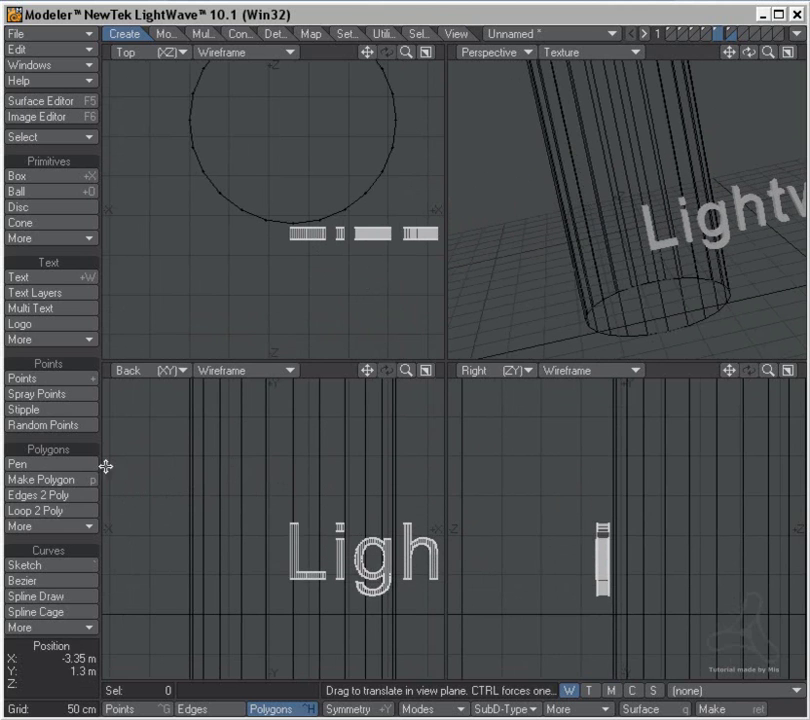
# Try shearing the text upward along Y and undo it.
pyautogui.click(160, 33)
pyautogui.click(50, 224)
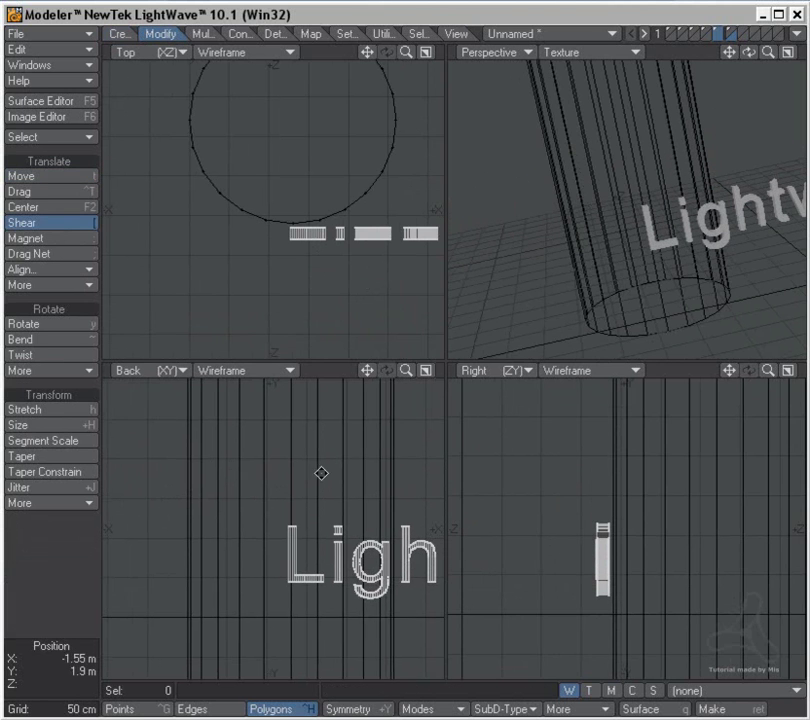
pyautogui.press('g')
pyautogui.moveTo(605, 562); pyautogui.dragTo(605, 483)
pyautogui.hotkey('ctrl', 'z')
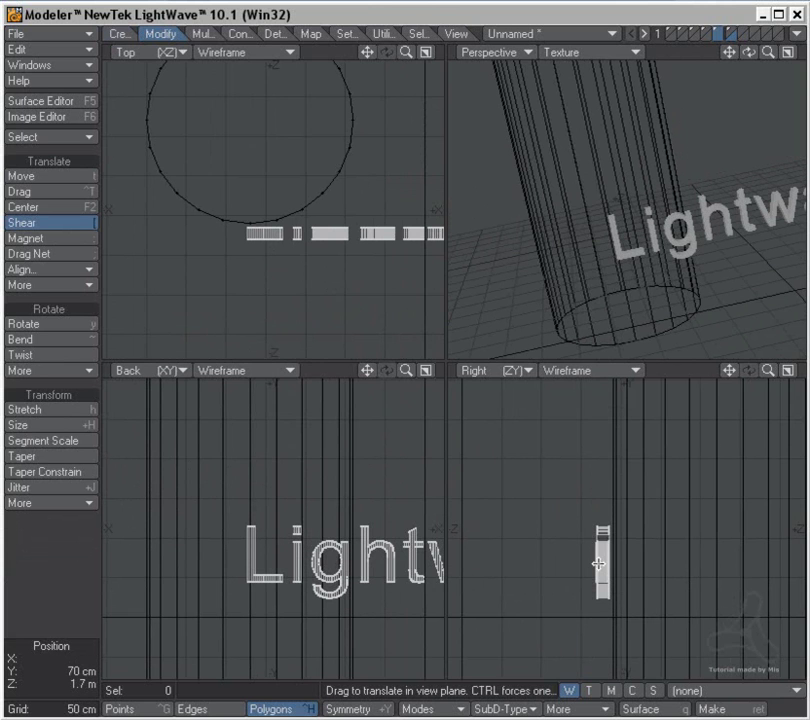
# Reset the Shear settings and shear the text upward along Y so its line rises toward the last letter.
pyautogui.press('m')
pyautogui.click(566, 425)
pyautogui.press('n')
pyautogui.click(177, 414)
pyautogui.click(190, 294)
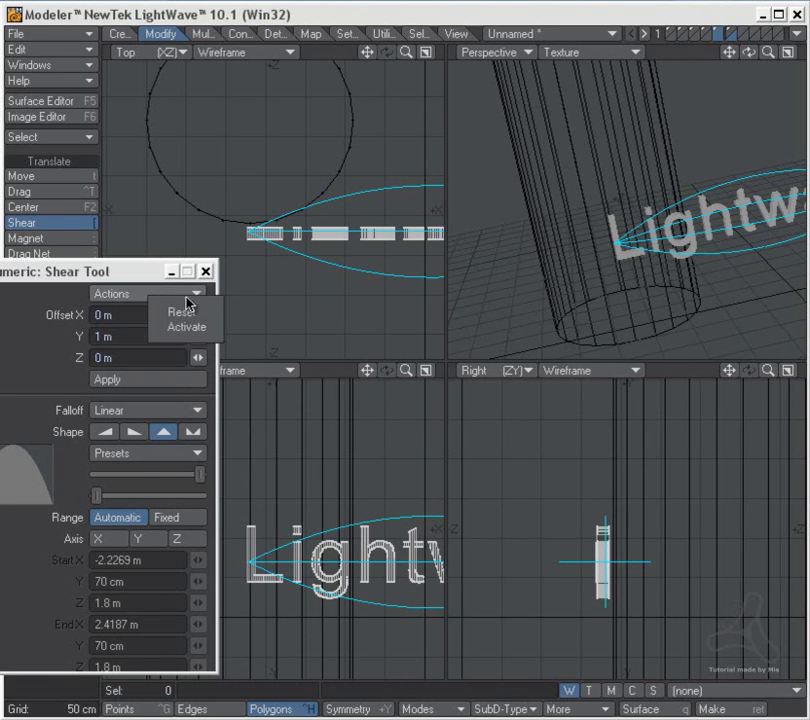
pyautogui.click(187, 316)
pyautogui.click(205, 271)
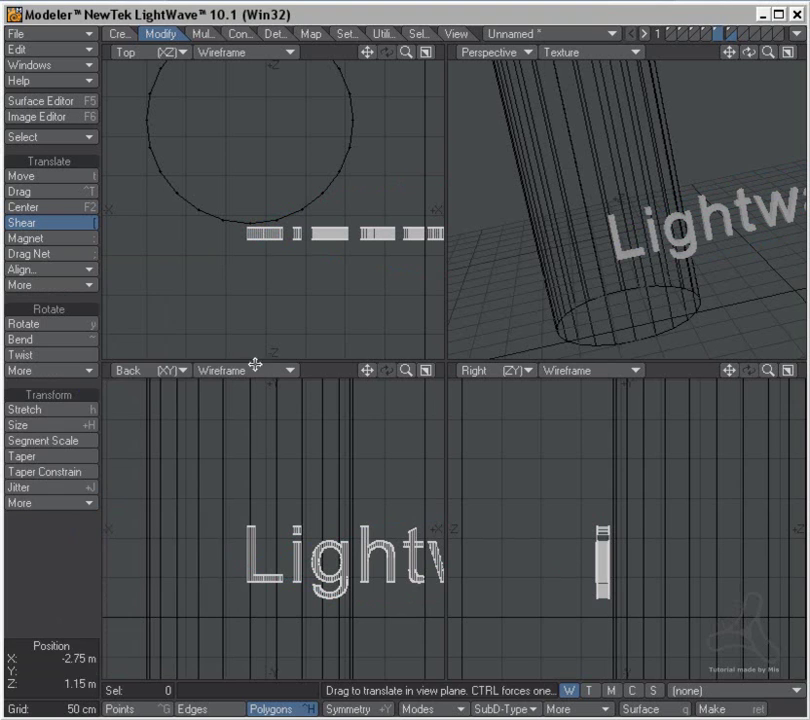
pyautogui.keyDown('ctrl'); pyautogui.keyDown('alt'); pyautogui.moveTo(622, 530); pyautogui.dragTo(608, 404); pyautogui.keyUp('alt'); pyautogui.keyUp('ctrl')
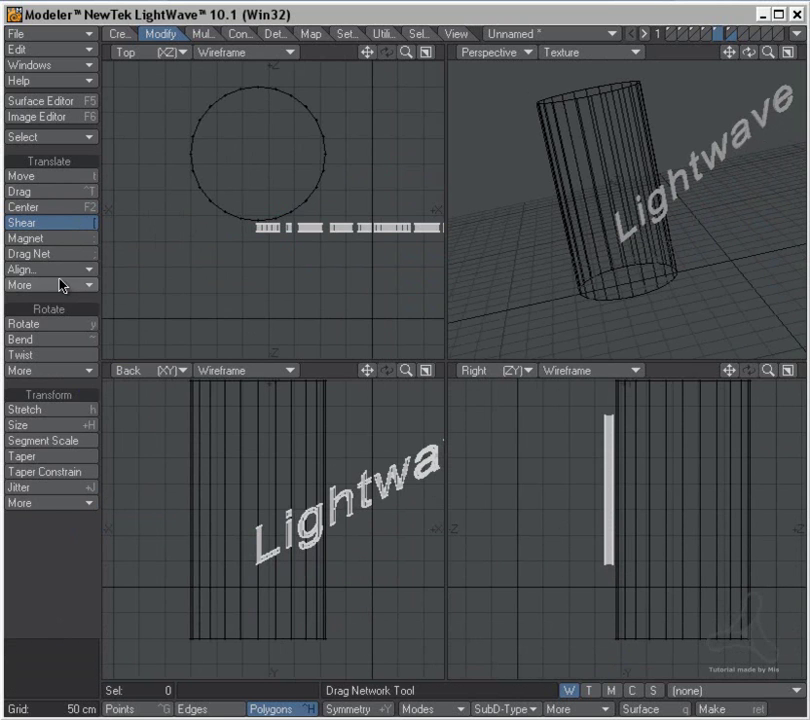
# Bend the slanted text by 180° around the round cylinder.
pyautogui.click(45, 339)
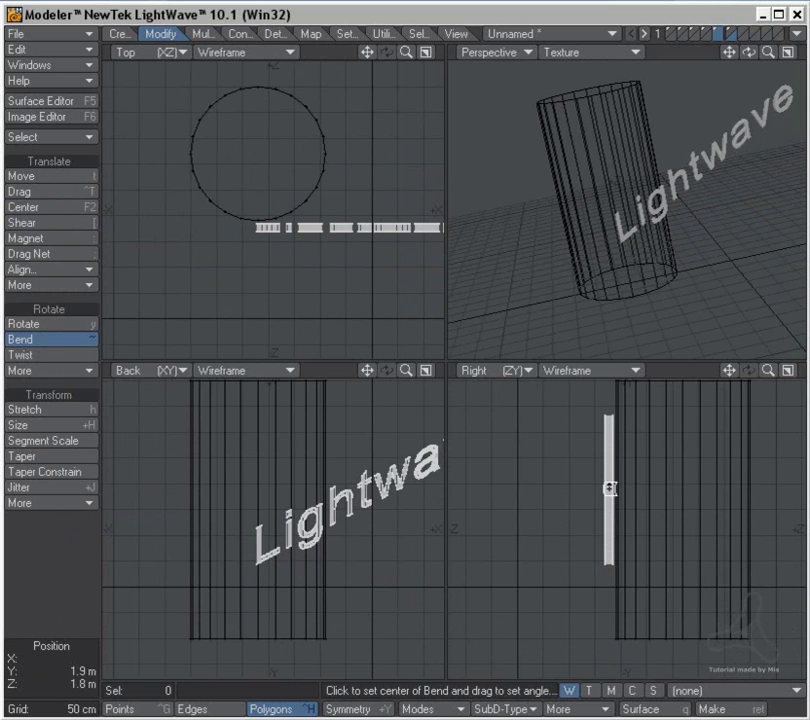
pyautogui.moveTo(611, 486); pyautogui.dragTo(809, 480)
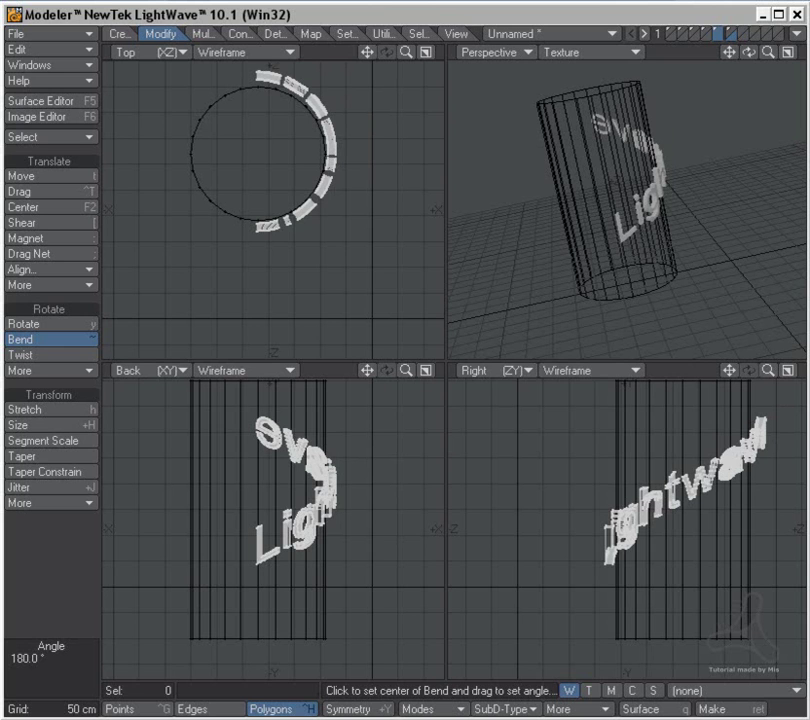
pyautogui.moveTo(809, 480); pyautogui.dragTo(806, 480)
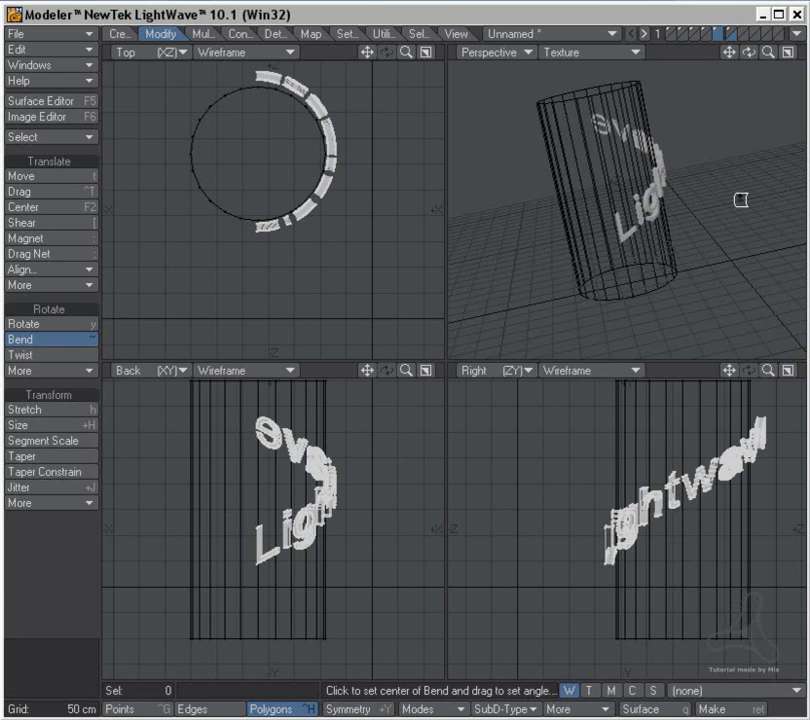
# Move the spiral text 5 cm in X and -5 cm in Z to even its gap around the cylinder, and show both objects together.
pyautogui.press('t')
pyautogui.keyDown('ctrl'); pyautogui.keyDown('alt'); pyautogui.moveTo(335, 144); pyautogui.dragTo(380, 180); pyautogui.keyUp('alt'); pyautogui.keyUp('ctrl')
pyautogui.keyDown('alt'); pyautogui.moveTo(380, 180); pyautogui.dragTo(369, 257); pyautogui.keyUp('alt')
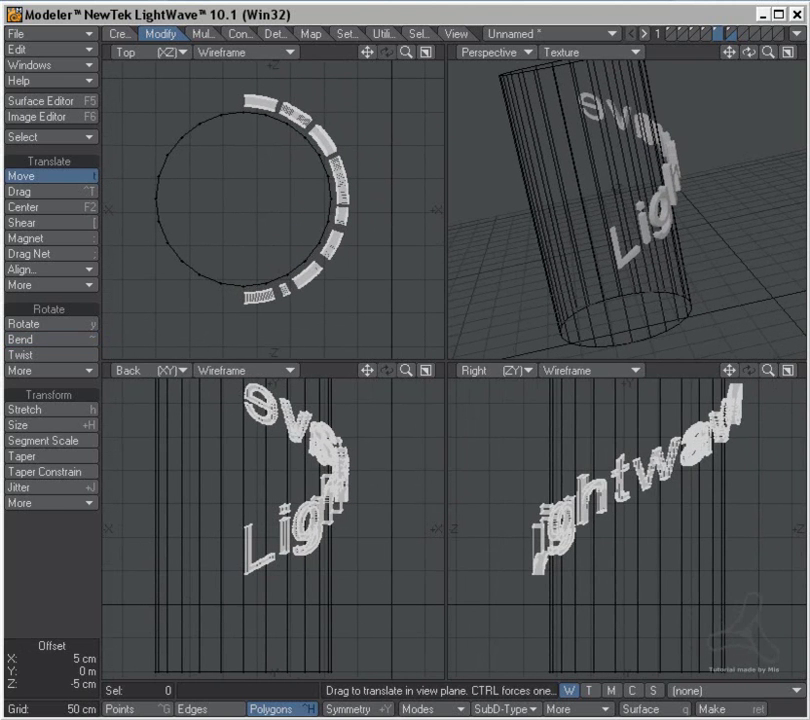
pyautogui.scroll(3, 340, 205)
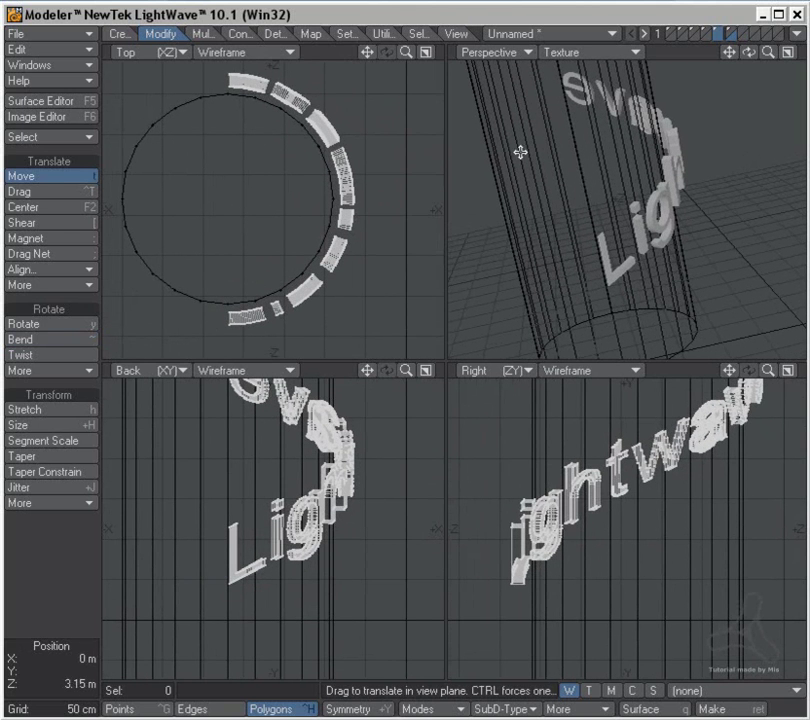
pyautogui.click(731, 34)
pyautogui.keyDown('alt'); pyautogui.moveTo(716, 81); pyautogui.dragTo(658, 144); pyautogui.keyUp('alt')
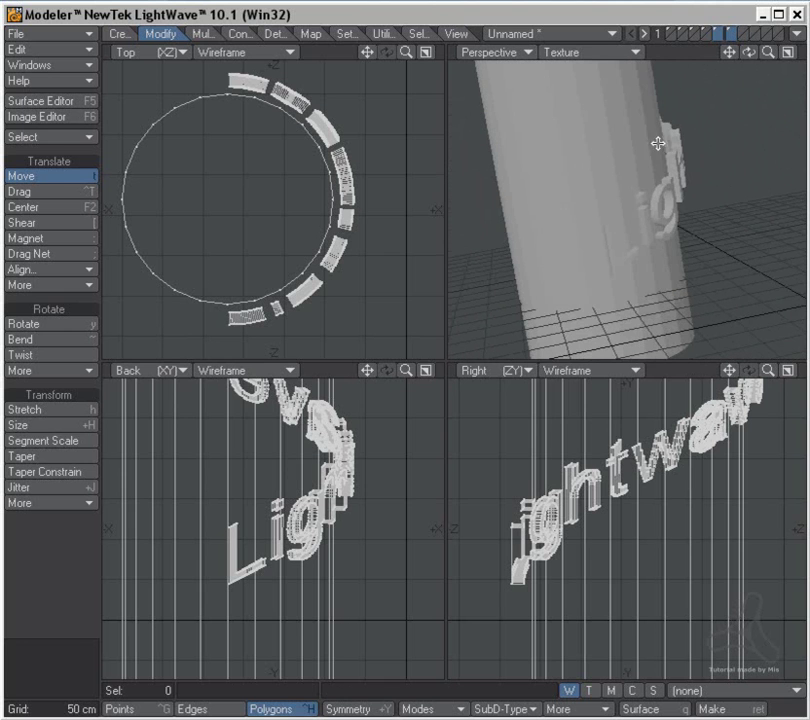
# Create a flat round disc about 15 cm thick, centred near the origin, in a new empty layer.
pyautogui.click(741, 33)
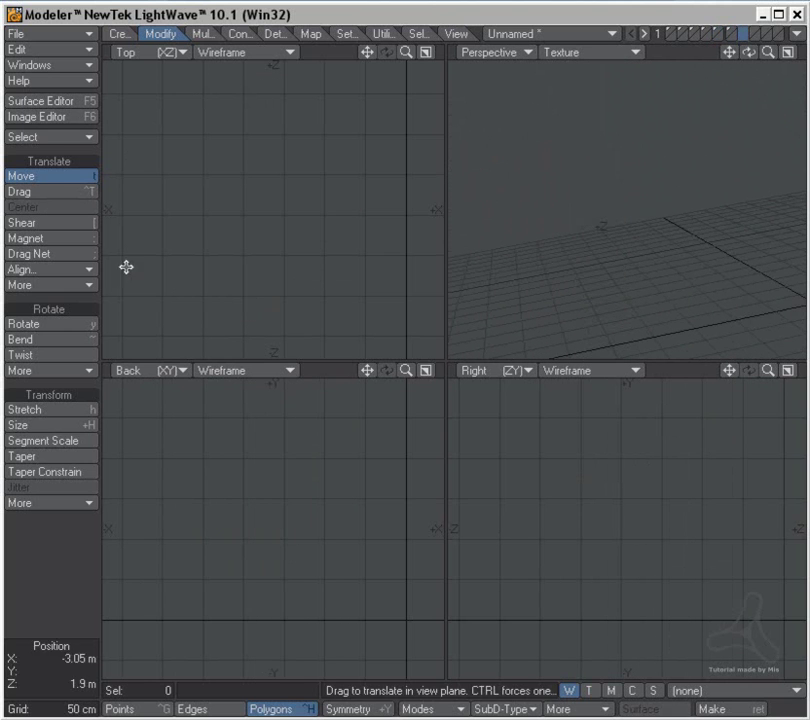
pyautogui.click(118, 34)
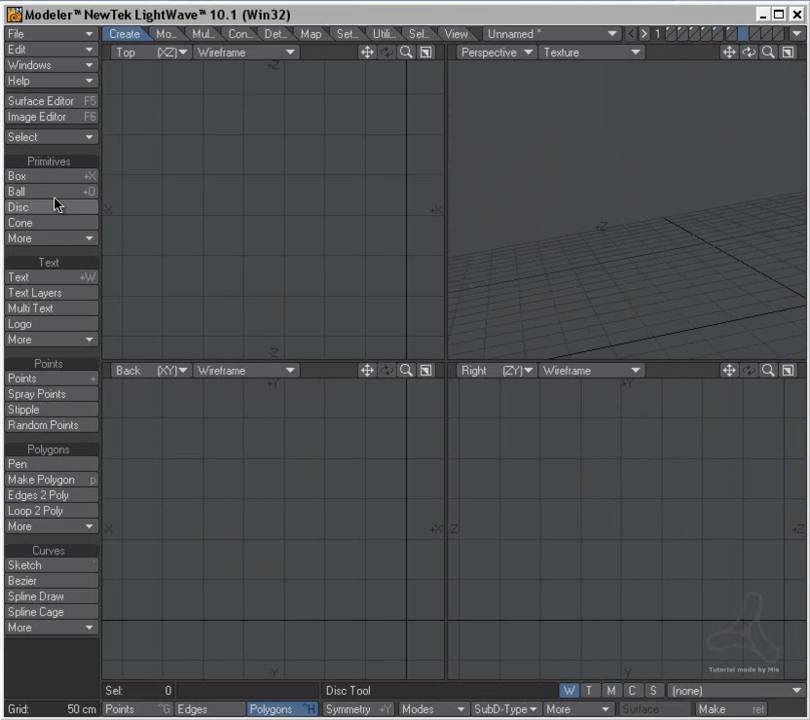
pyautogui.click(56, 207)
pyautogui.moveTo(271, 212); pyautogui.dragTo(407, 307)
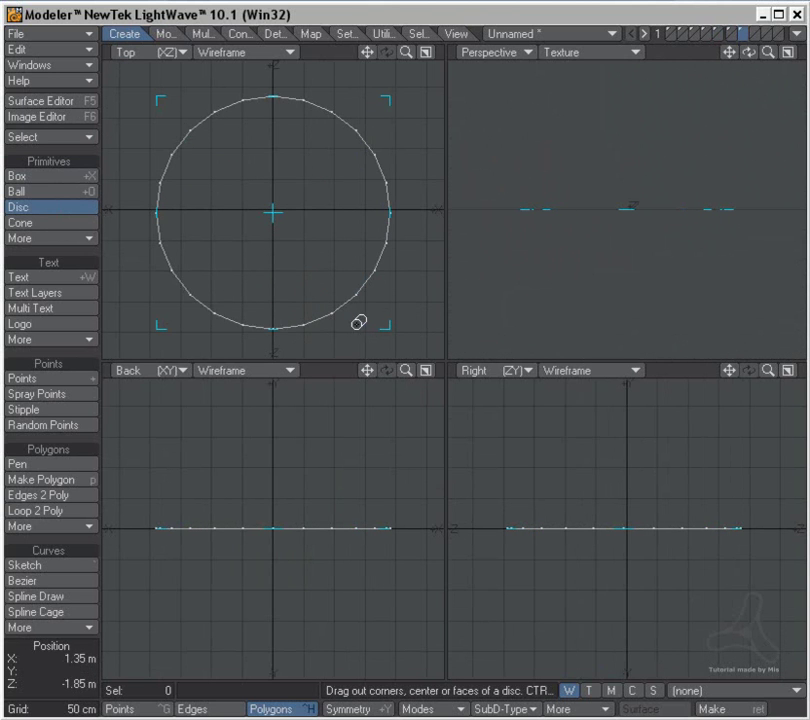
pyautogui.moveTo(280, 528); pyautogui.dragTo(273, 537)
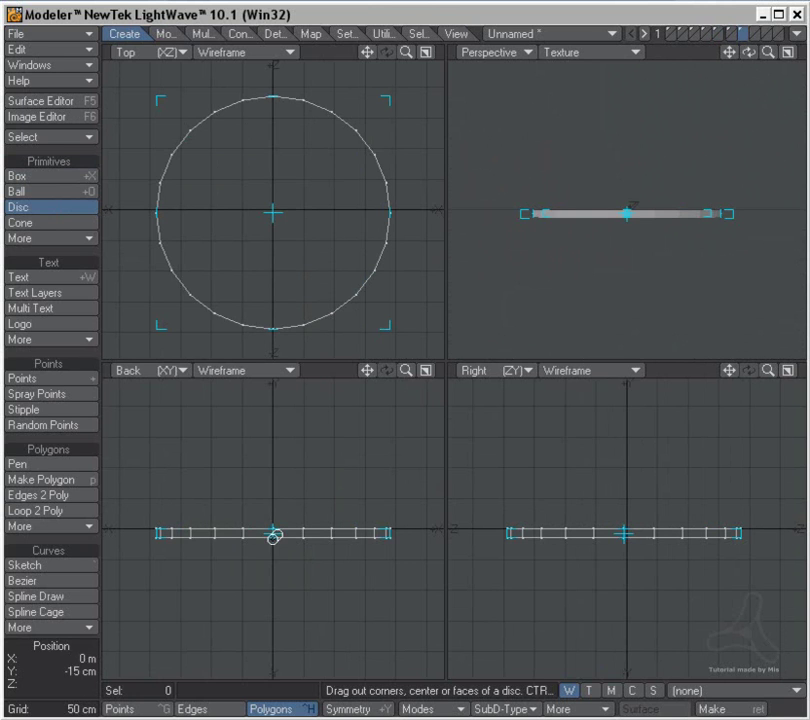
pyautogui.press('space')
# Add the text "Lightwave" flat over the disc in another empty layer and extrude it slightly downward.
pyautogui.click(747, 34)
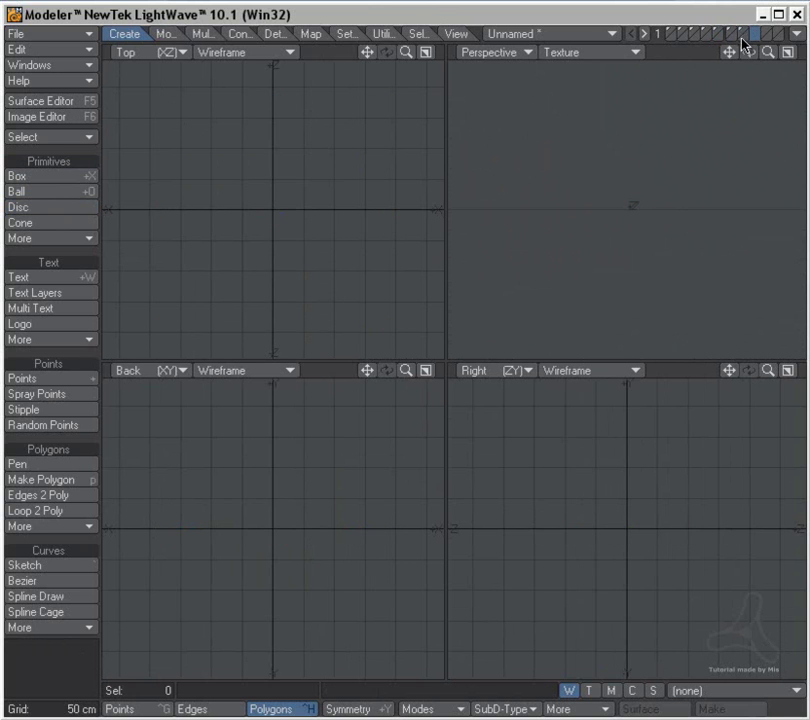
pyautogui.click(55, 277)
pyautogui.click(183, 241)
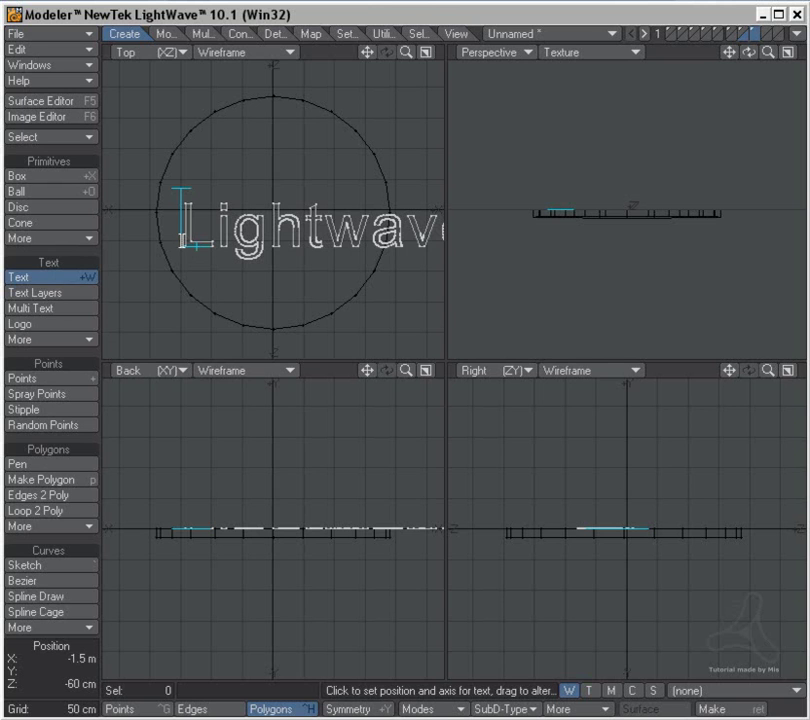
pyautogui.moveTo(183, 241); pyautogui.dragTo(175, 241)
pyautogui.hotkey('shift', 'e')
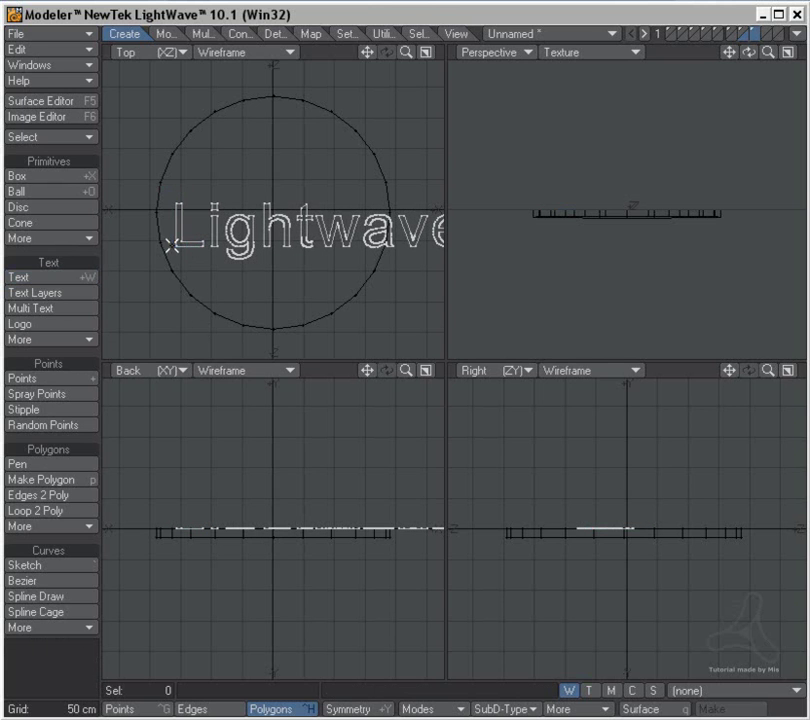
pyautogui.moveTo(333, 532); pyautogui.dragTo(331, 539)
# Scale the text down a little and move it so the letter L starts at the disc's centre line, just inside the rim.
pyautogui.press('t')
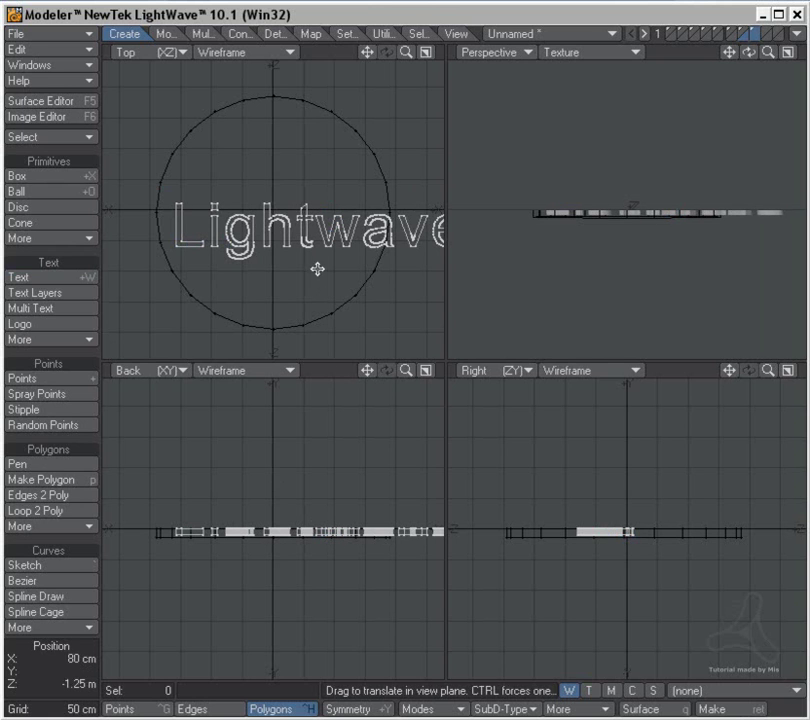
pyautogui.hotkey('shift', 'h')
pyautogui.moveTo(352, 237); pyautogui.dragTo(314, 238)
pyautogui.press('t')
pyautogui.moveTo(365, 264); pyautogui.dragTo(397, 159)
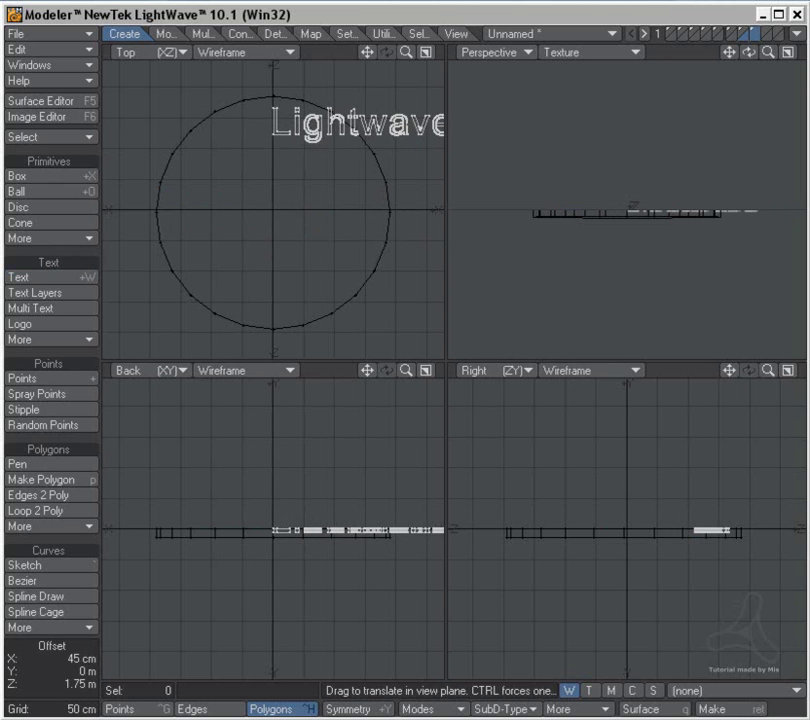
pyautogui.press('space')
# Try bending the unsliced text by 105° to follow the disc's rim, and undo it.
pyautogui.keyDown('ctrl'); pyautogui.keyDown('alt'); pyautogui.moveTo(372, 206); pyautogui.dragTo(352, 207); pyautogui.keyUp('alt'); pyautogui.keyUp('ctrl')
pyautogui.keyDown('alt'); pyautogui.moveTo(350, 208); pyautogui.dragTo(299, 271); pyautogui.keyUp('alt')
pyautogui.keyDown('ctrl'); pyautogui.keyDown('alt'); pyautogui.moveTo(325, 230); pyautogui.dragTo(420, 224); pyautogui.keyUp('alt'); pyautogui.keyUp('ctrl')
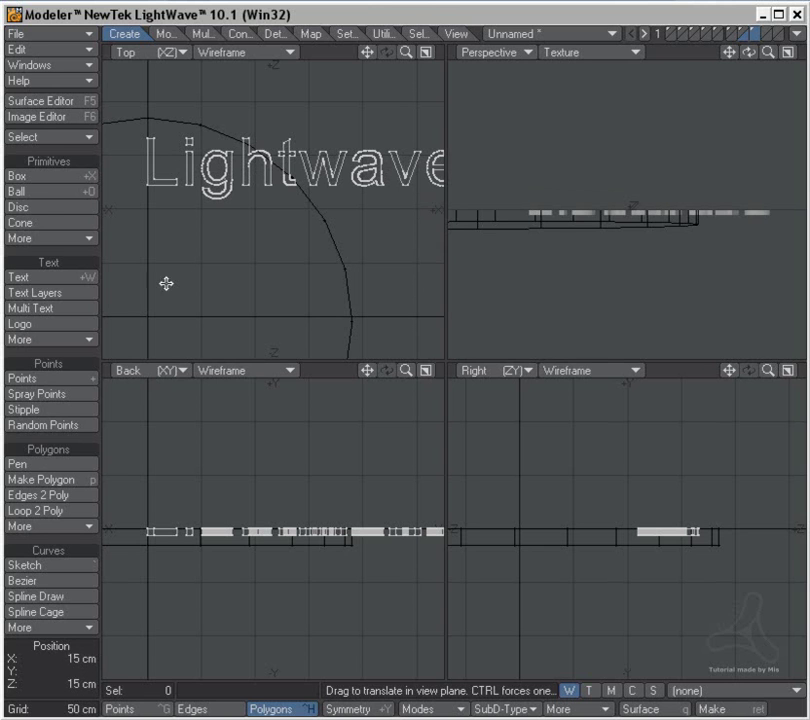
pyautogui.click(180, 33)
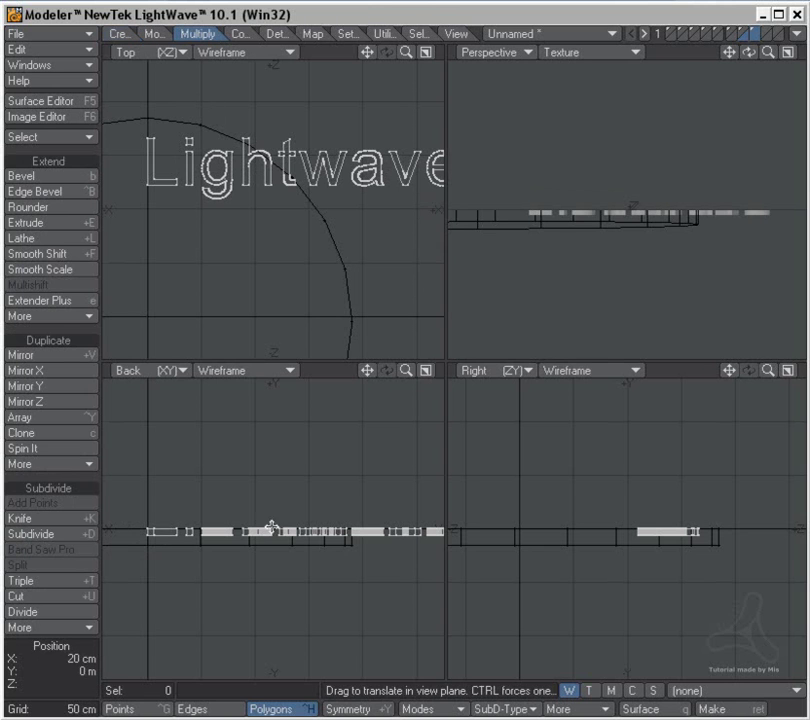
pyautogui.click(157, 33)
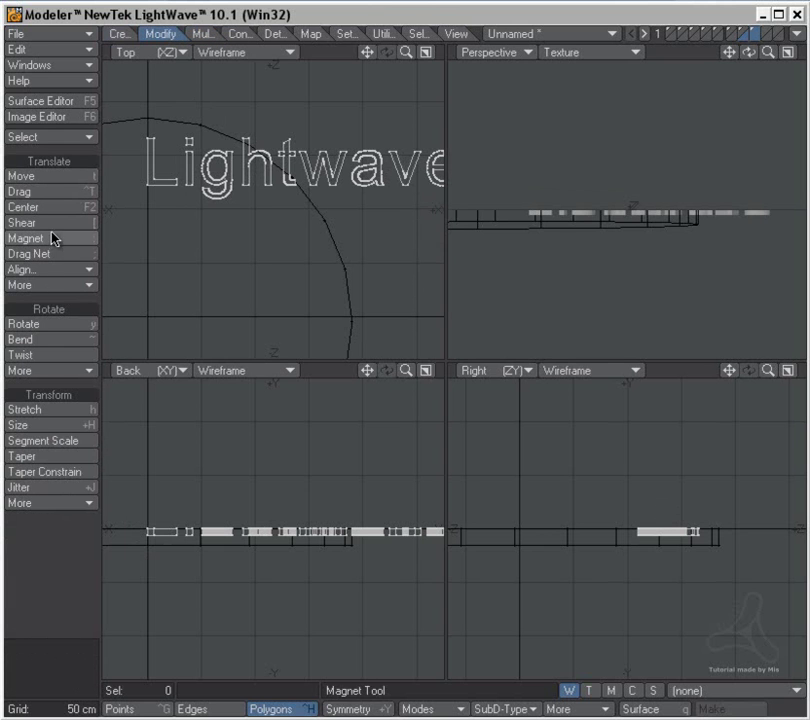
pyautogui.click(54, 341)
pyautogui.moveTo(665, 530); pyautogui.dragTo(420, 520)
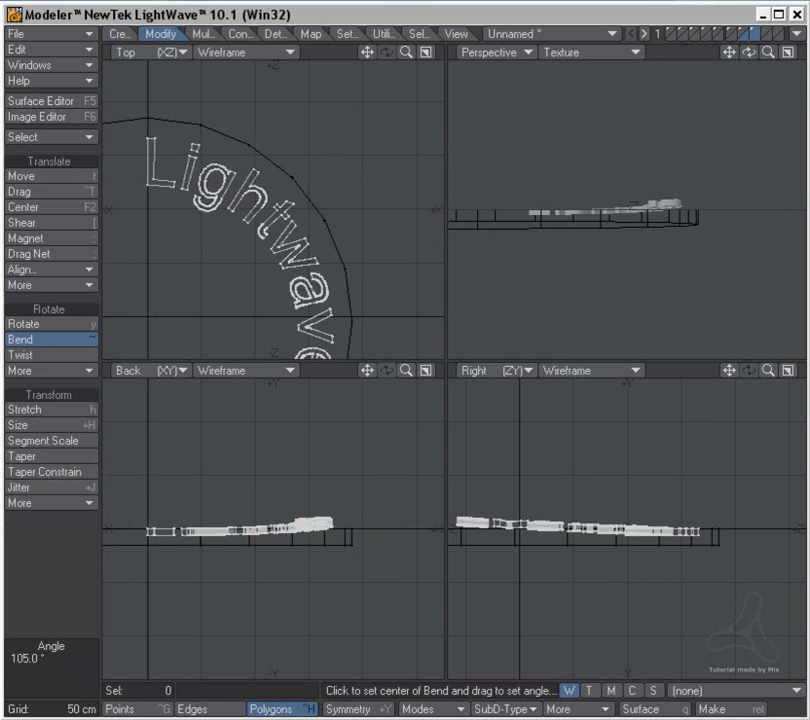
pyautogui.keyDown('alt'); pyautogui.moveTo(336, 274); pyautogui.dragTo(346, 218); pyautogui.keyUp('alt')
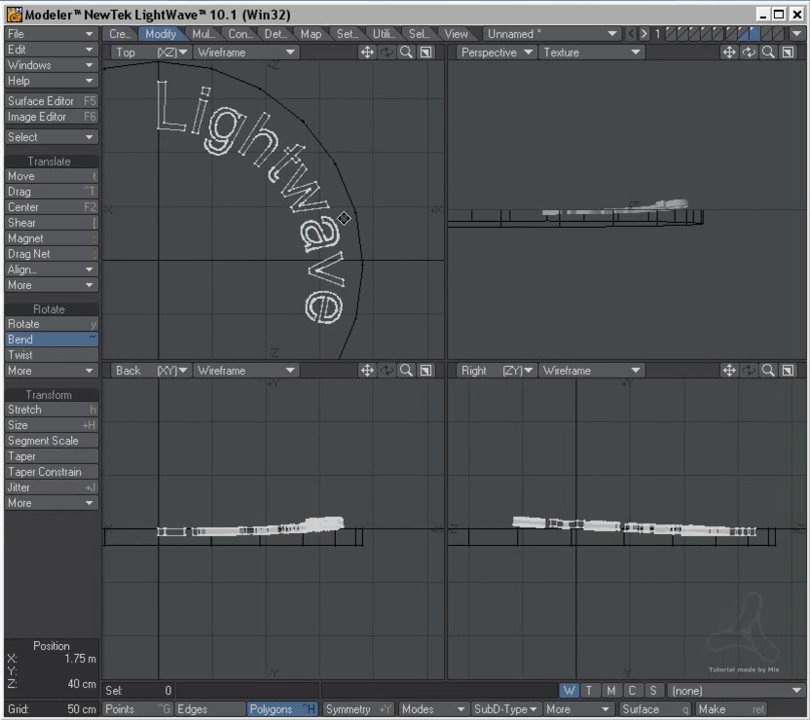
pyautogui.scroll(2, 349, 253)
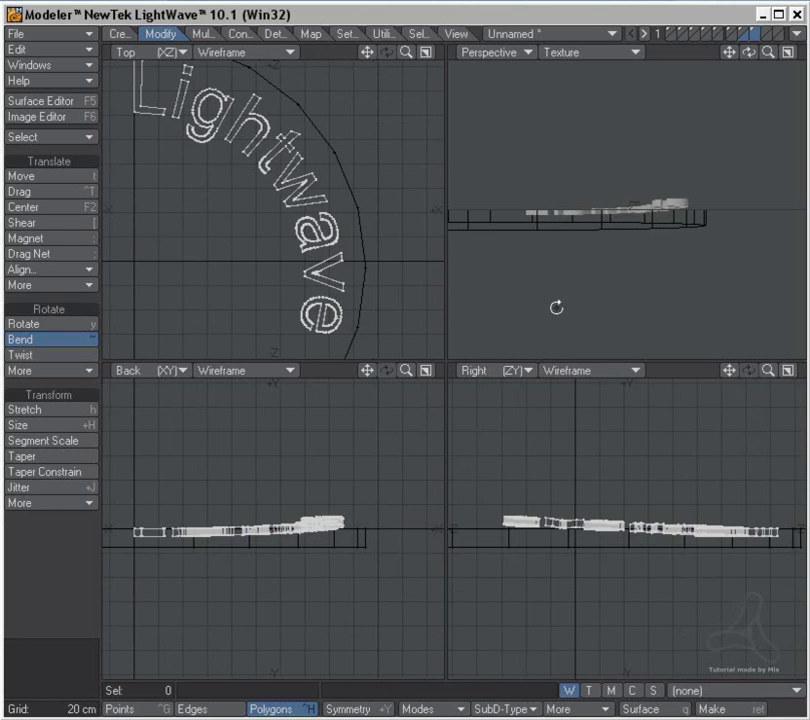
pyautogui.keyDown('alt'); pyautogui.moveTo(613, 230); pyautogui.dragTo(676, 316); pyautogui.keyUp('alt')
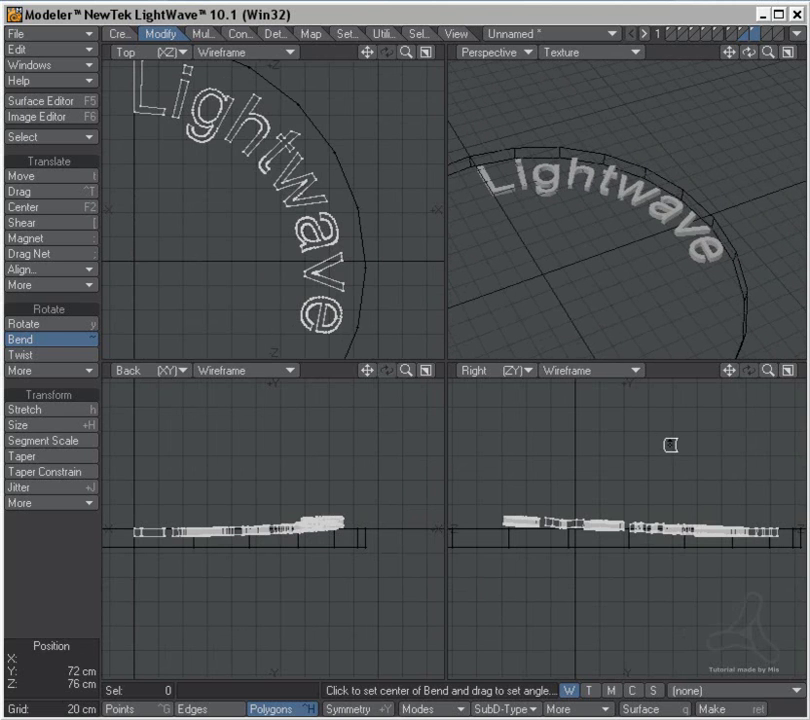
pyautogui.hotkey('ctrl', 'z')
# Slice the text along the X axis with Julienne2 using 200 divisions.
pyautogui.moveTo(264, 213); pyautogui.dragTo(251, 297)
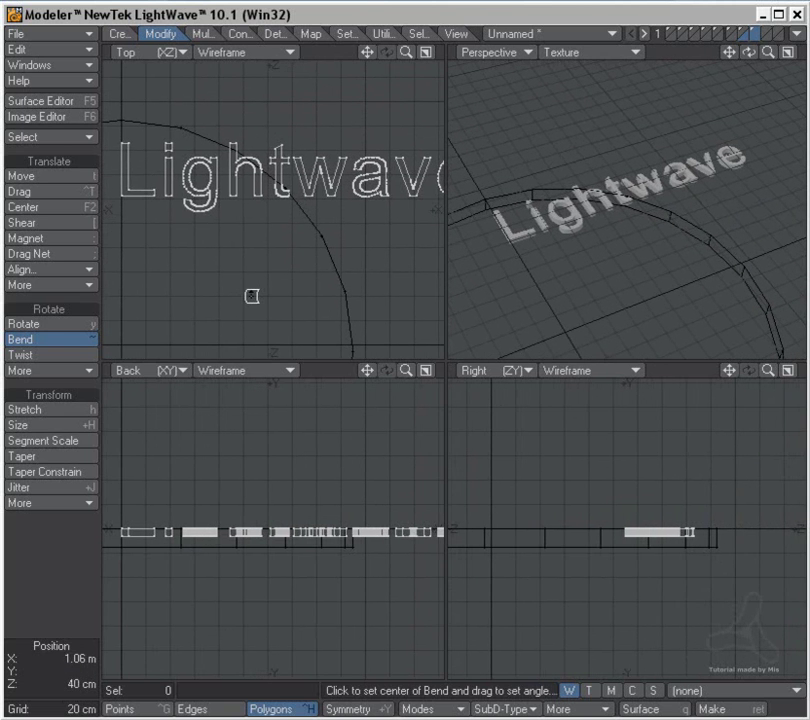
pyautogui.click(62, 503)
pyautogui.click(200, 33)
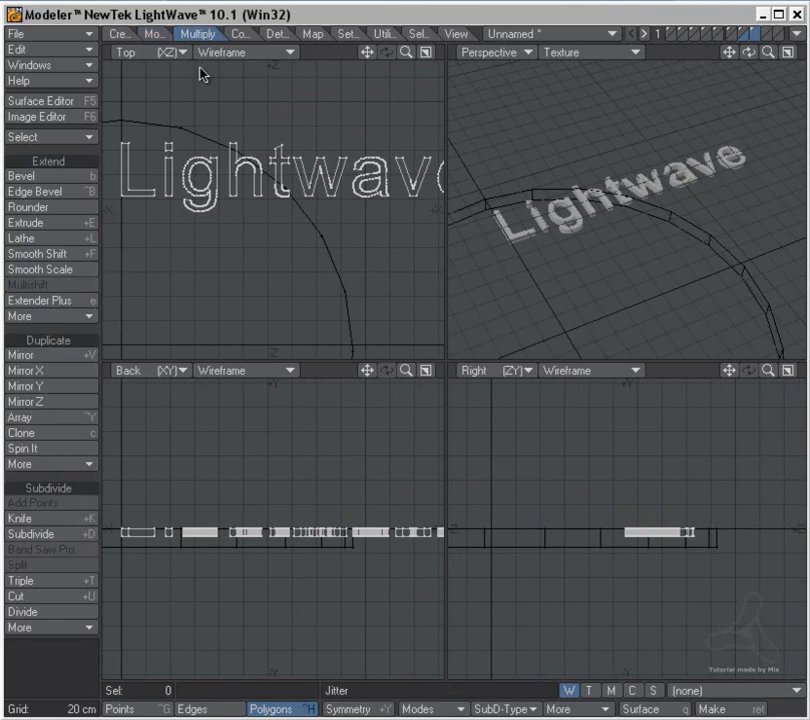
pyautogui.click(61, 627)
pyautogui.moveTo(62, 648)
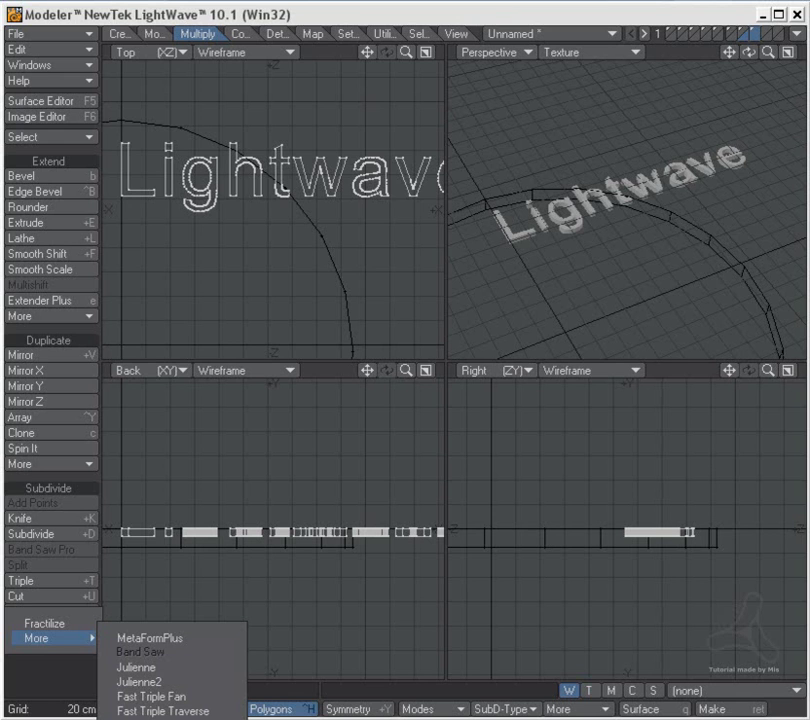
pyautogui.click(190, 682)
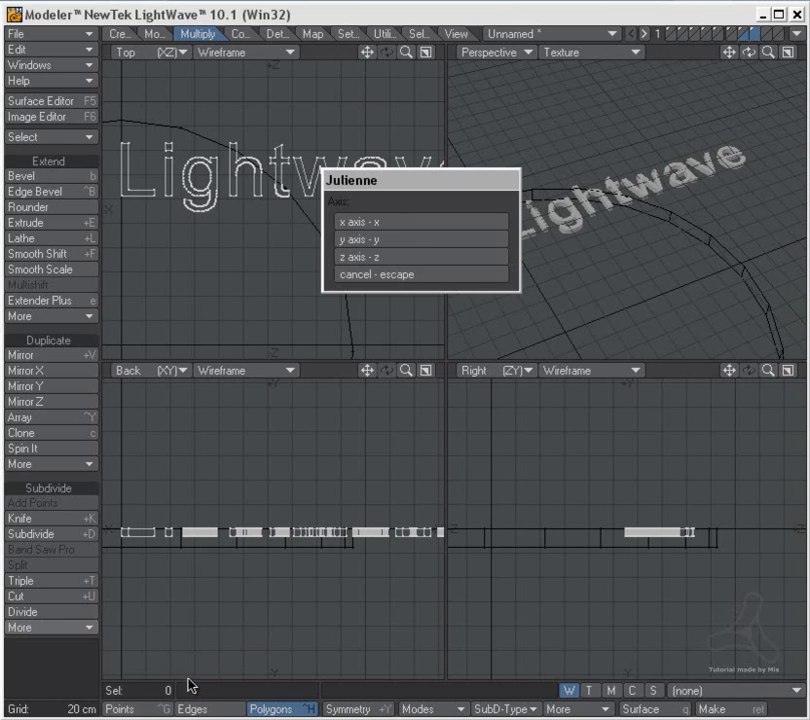
pyautogui.click(409, 222)
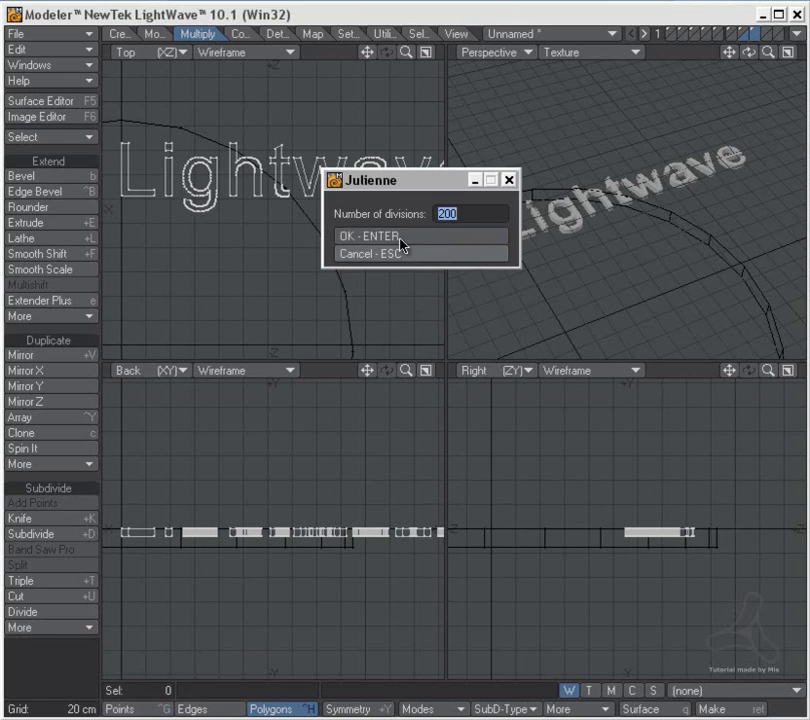
pyautogui.click(412, 238)
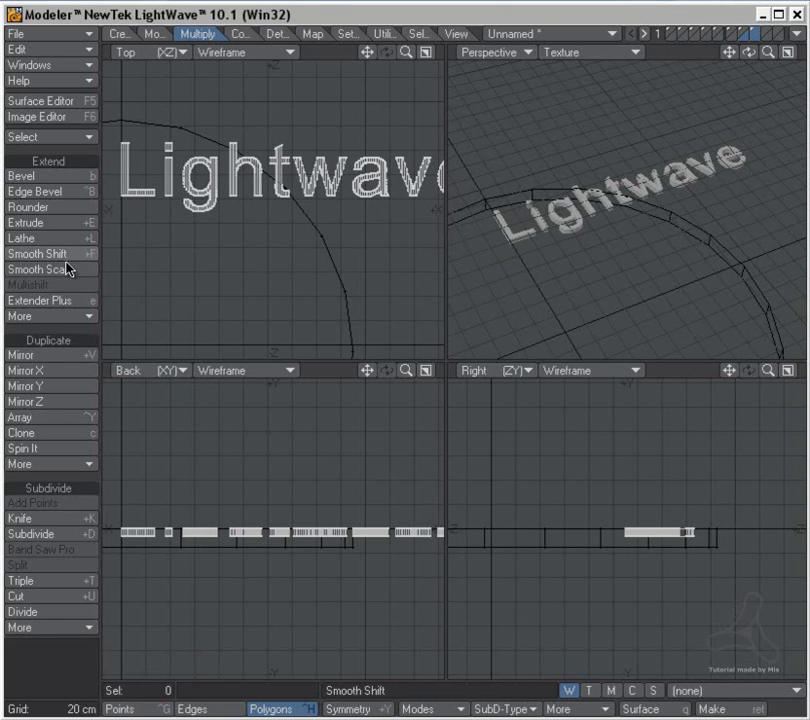
# Bend the sliced text by 105° so that it follows the curve of the disc's rim.
pyautogui.click(161, 33)
pyautogui.click(50, 340)
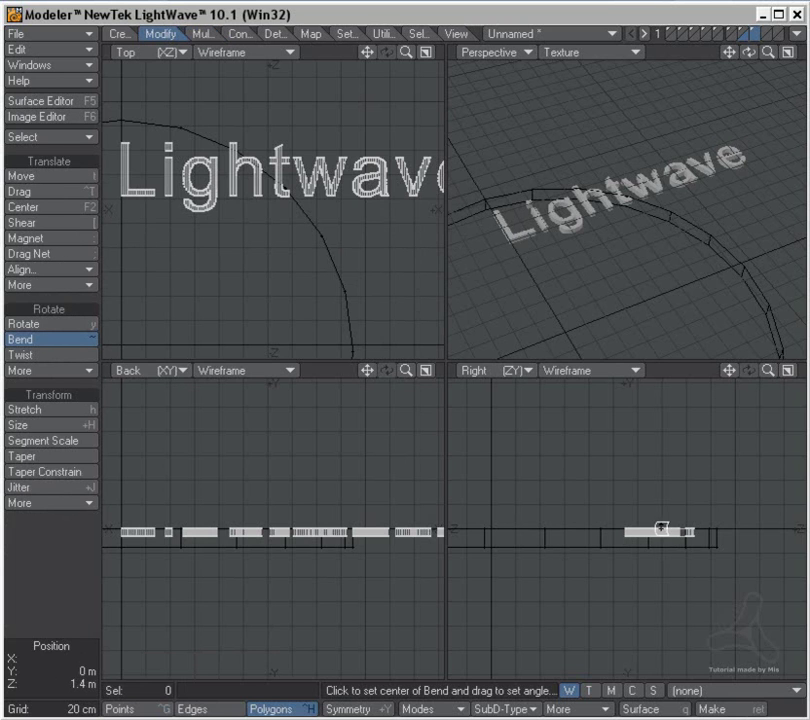
pyautogui.moveTo(661, 527); pyautogui.dragTo(530, 527)
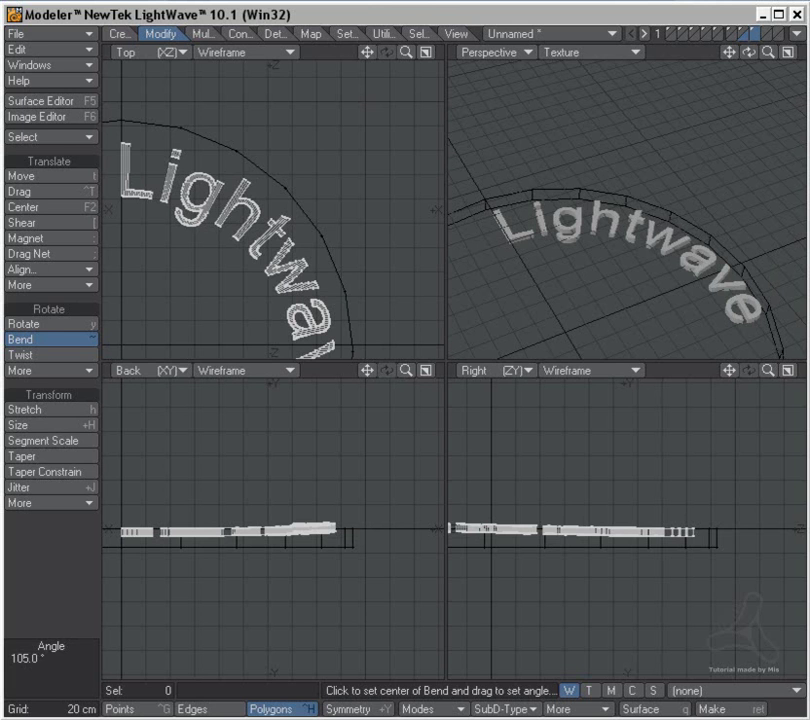
pyautogui.keyDown('alt'); pyautogui.moveTo(633, 280); pyautogui.dragTo(672, 255); pyautogui.keyUp('alt')
pyautogui.scroll(-1, 378, 279)
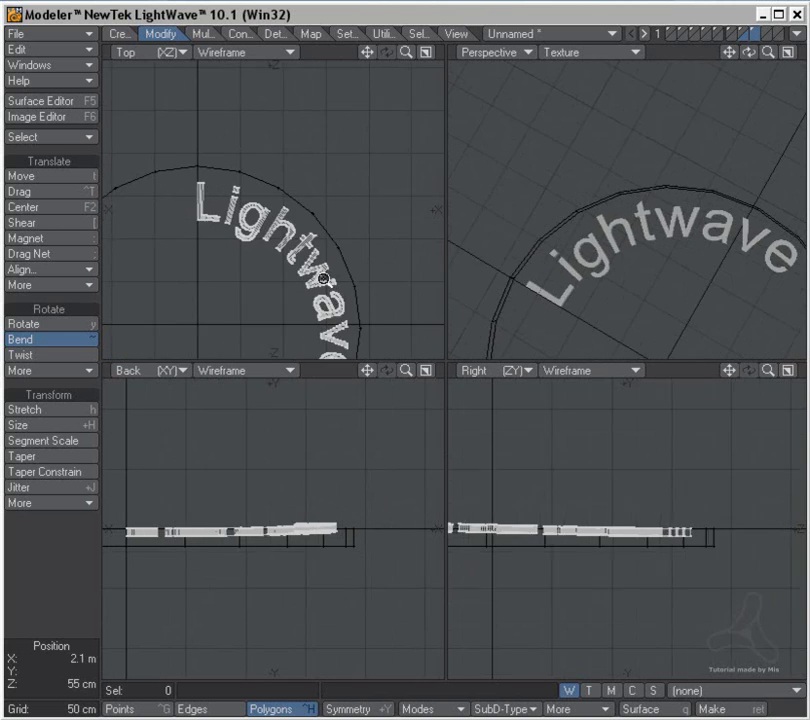
# Rotate the curved text until it is centred on the disc's Z axis and move it closer to the rim.
pyautogui.keyDown('alt'); pyautogui.moveTo(321, 290); pyautogui.dragTo(354, 234); pyautogui.keyUp('alt')
pyautogui.press('y')
pyautogui.moveTo(229, 270); pyautogui.dragTo(159, 270)
pyautogui.moveTo(257, 233)
pyautogui.mouseDown()
pyautogui.moveTo(247, 233)
pyautogui.moveTo(258, 233)
pyautogui.moveTo(250, 214)
pyautogui.mouseUp()
pyautogui.press('t')
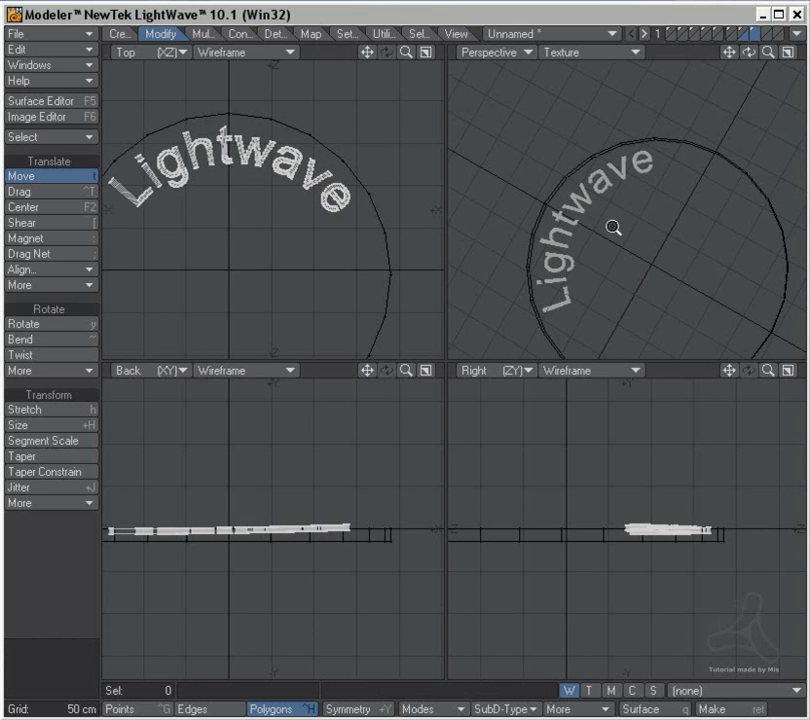
pyautogui.keyDown('ctrl'); pyautogui.keyDown('alt'); pyautogui.moveTo(623, 231); pyautogui.dragTo(634, 231); pyautogui.keyUp('alt'); pyautogui.keyUp('ctrl')
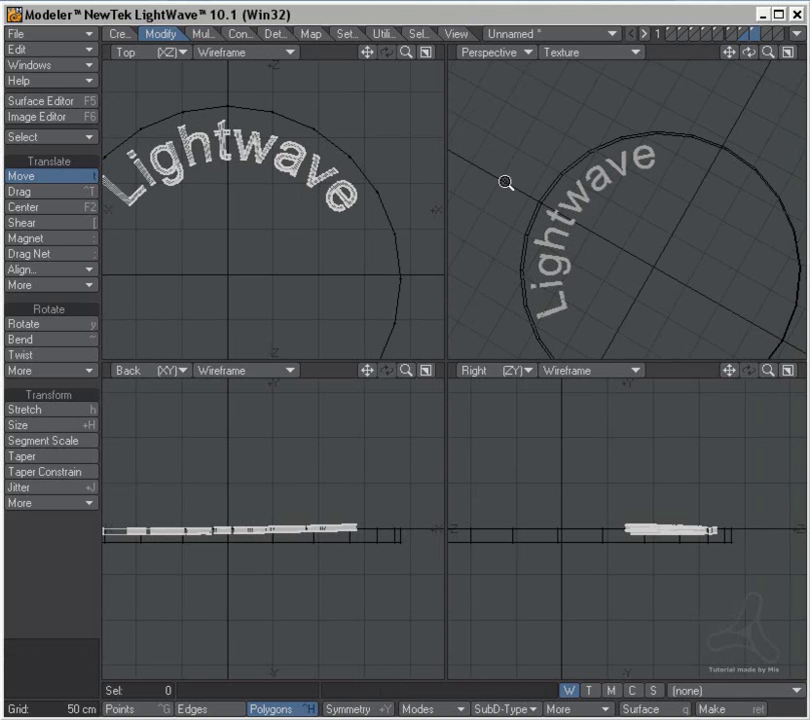
pyautogui.keyDown('ctrl'); pyautogui.keyDown('alt'); pyautogui.moveTo(331, 184); pyautogui.dragTo(553, 181); pyautogui.keyUp('alt'); pyautogui.keyUp('ctrl')
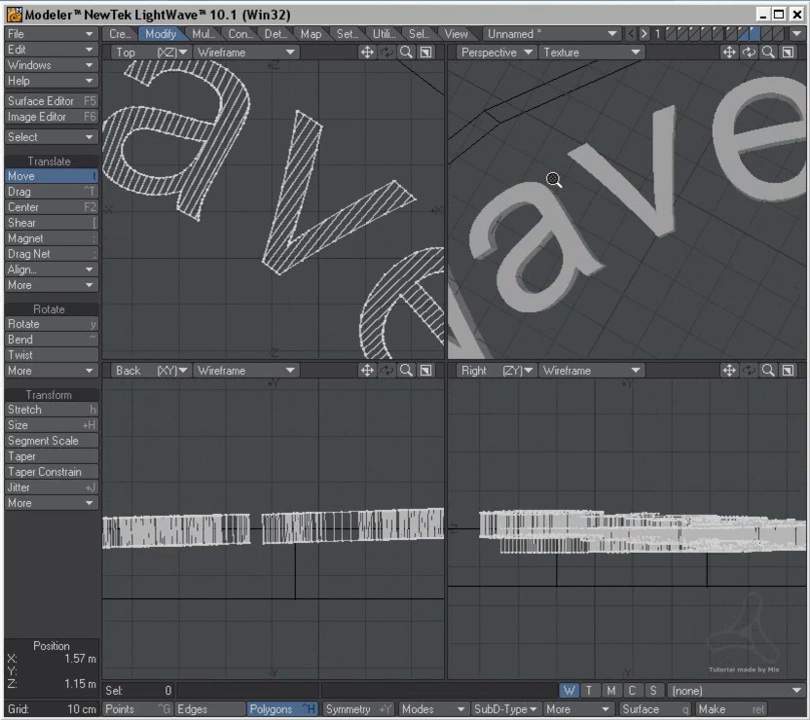
pyautogui.scroll(-6, 160, 214)
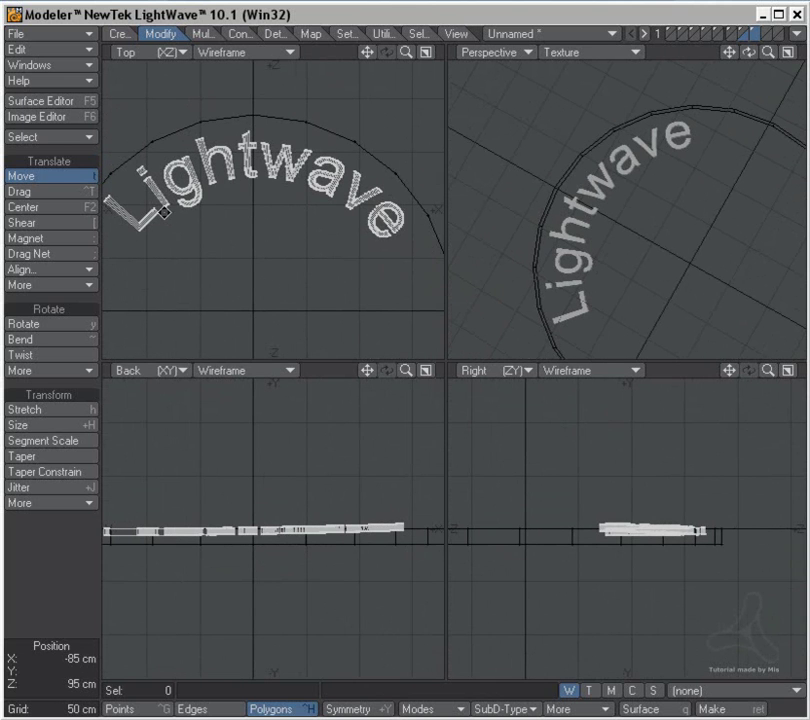